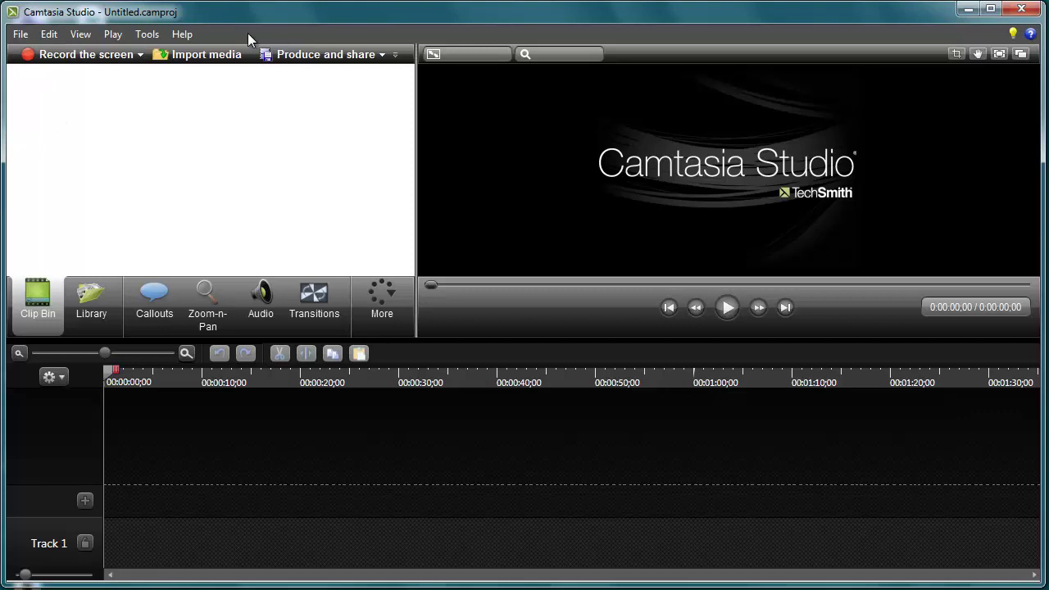
Examine the commands for producing, exporting and importing project media, including the special production options
{"action": "left_click", "coordinate": [25, 36]}
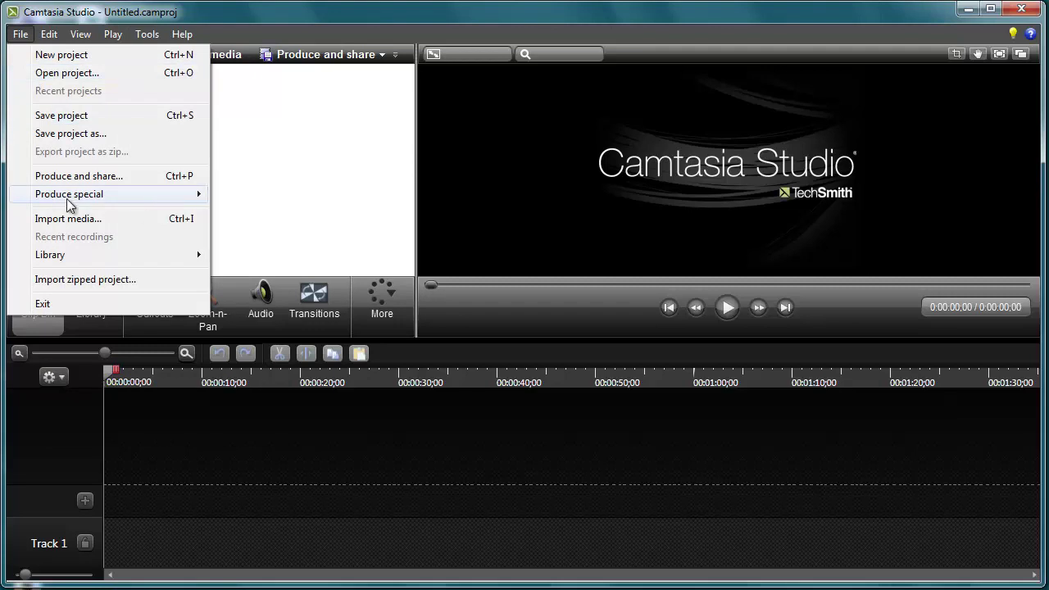
{"action": "mouse_move", "coordinate": [77, 203]}
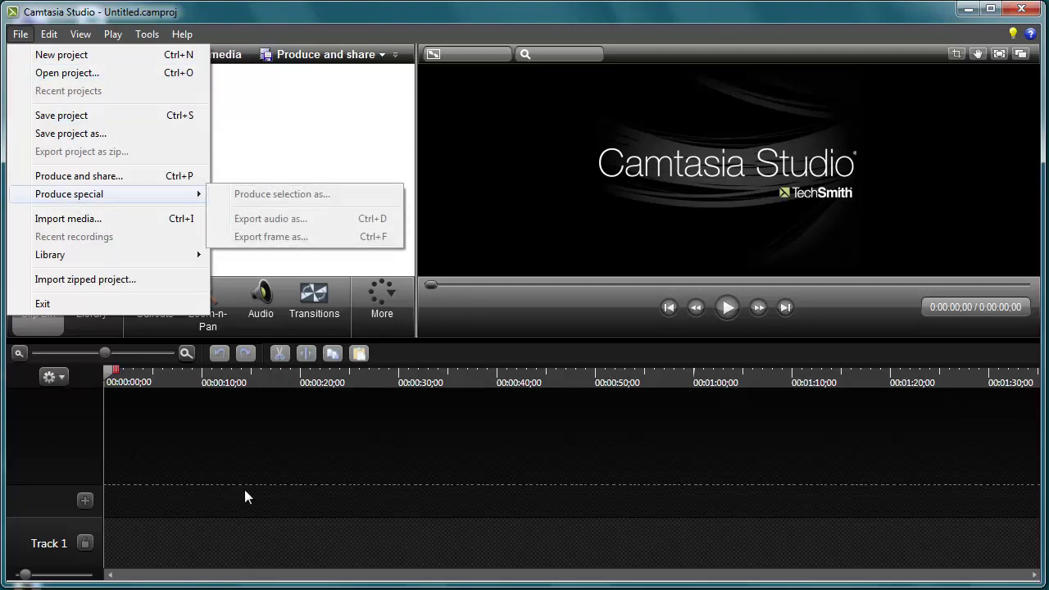
{"action": "left_click", "coordinate": [250, 455]}
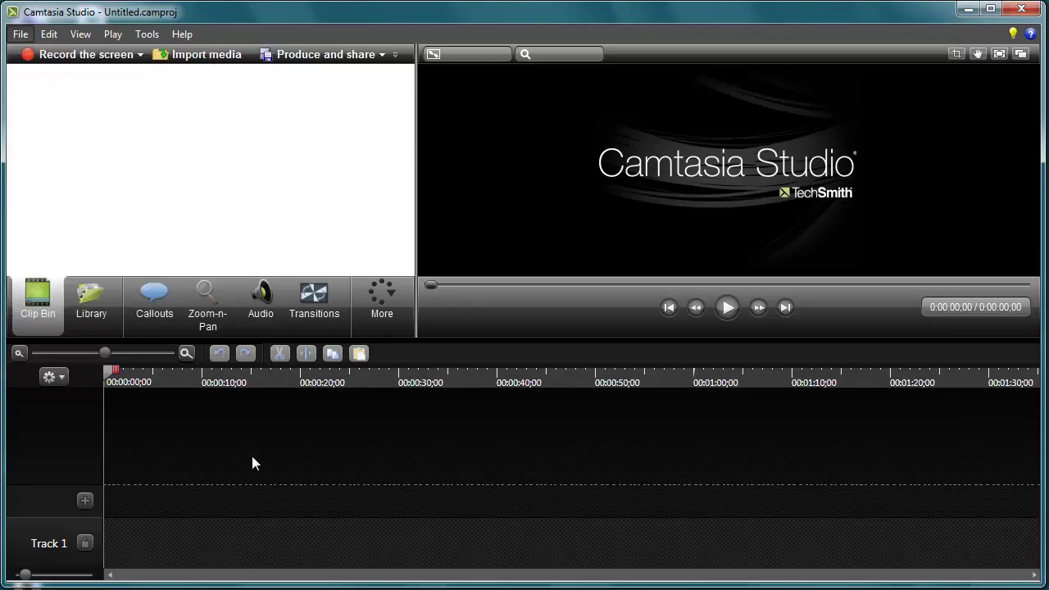
{"action": "left_click", "coordinate": [25, 34]}
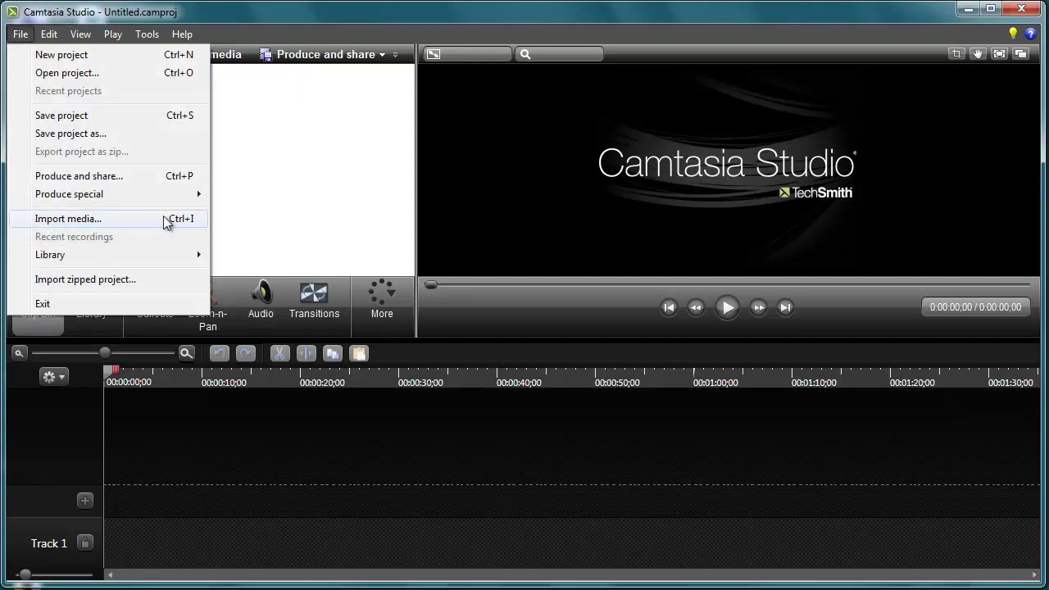
{"action": "left_click", "coordinate": [348, 190]}
Open the media import dialog, move it aside, and close it without importing anything
{"action": "left_click", "coordinate": [20, 34]}
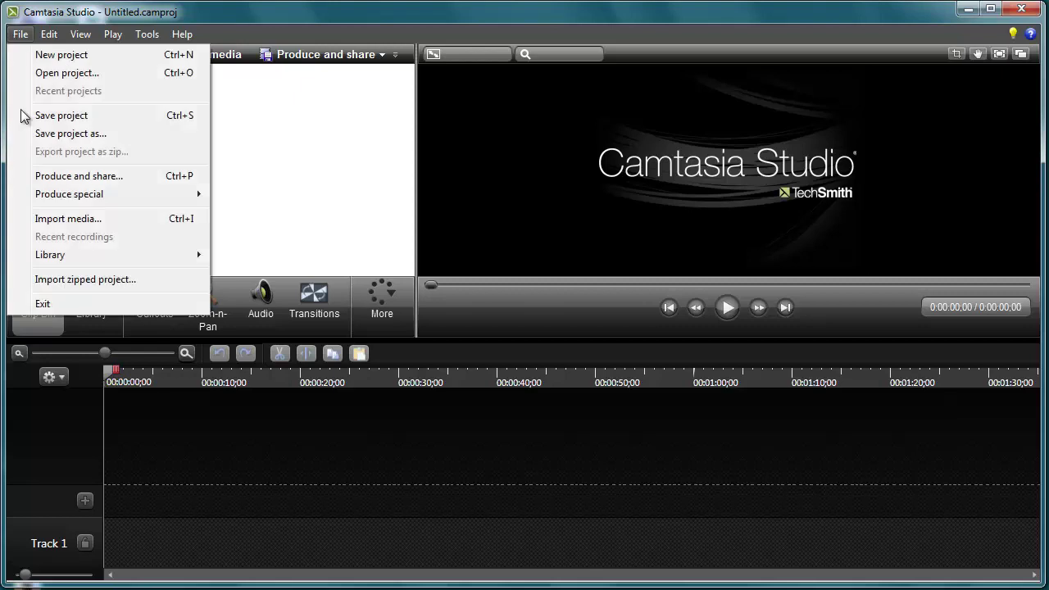
{"action": "left_click", "coordinate": [62, 218]}
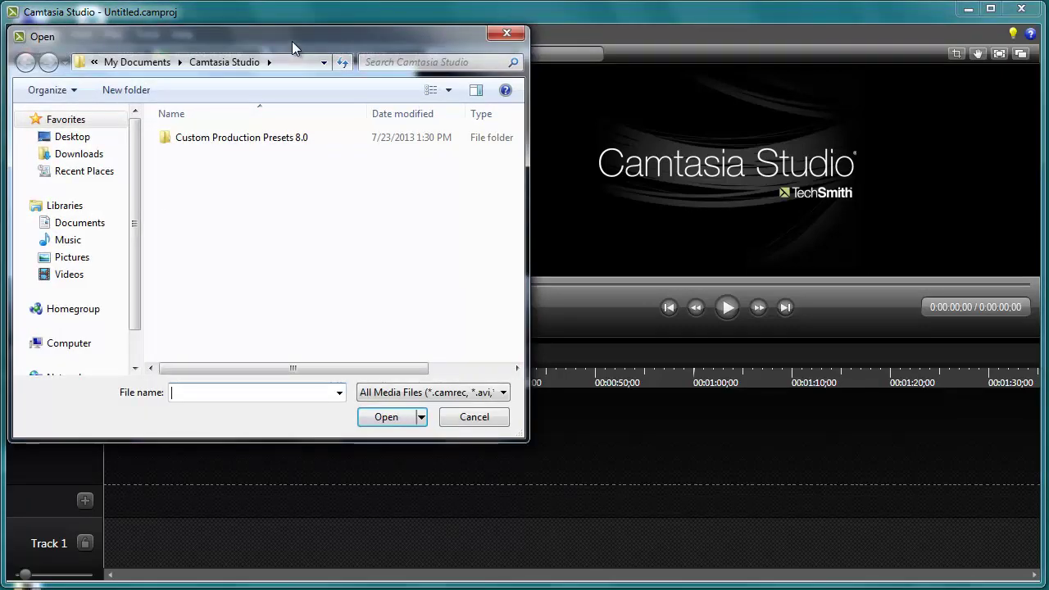
{"action": "left_click_drag", "start_coordinate": [292, 41], "coordinate": [729, 46]}
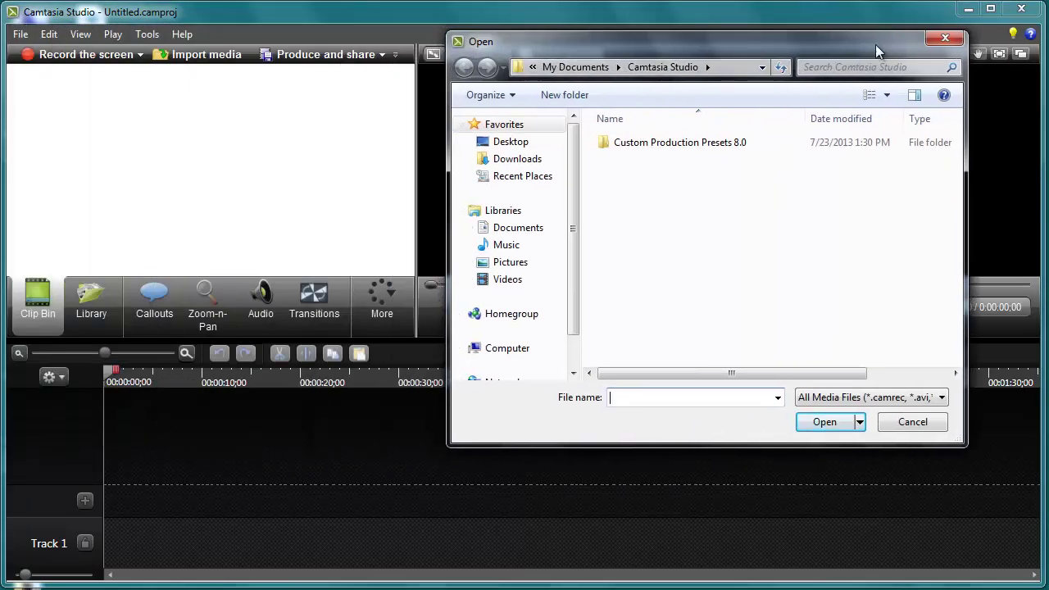
{"action": "left_click", "coordinate": [945, 38]}
Examine the Library import and export options, view the Library, and return to the Clip Bin
{"action": "left_click", "coordinate": [15, 34]}
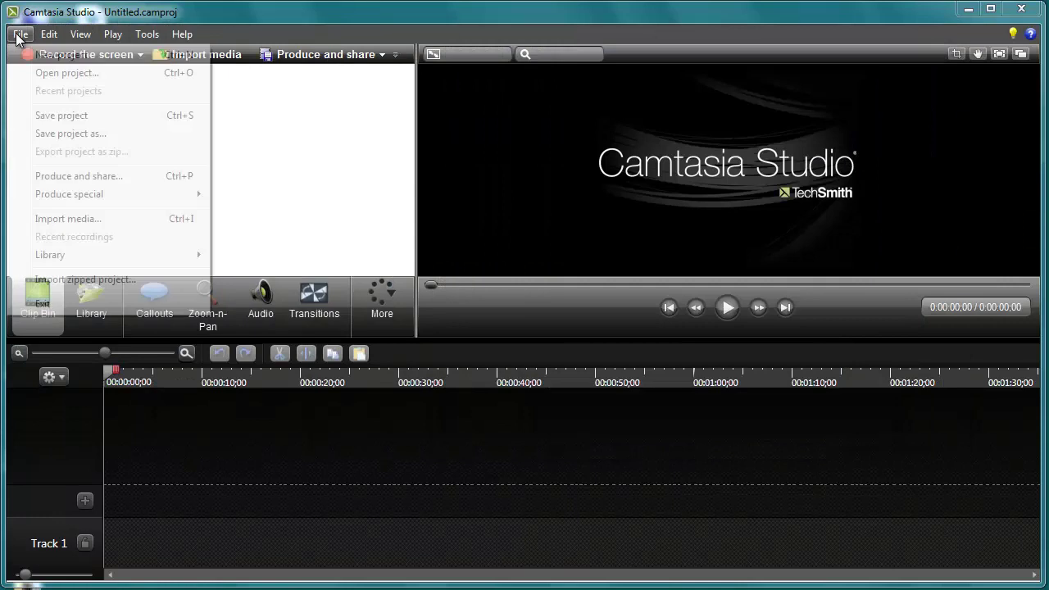
{"action": "mouse_move", "coordinate": [75, 255]}
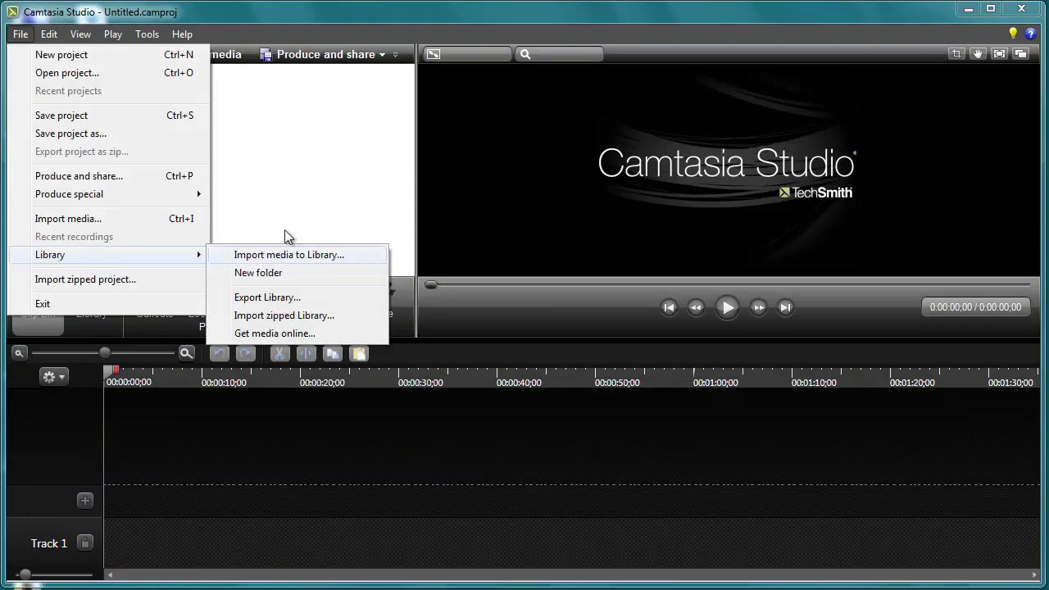
{"action": "left_click", "coordinate": [259, 203]}
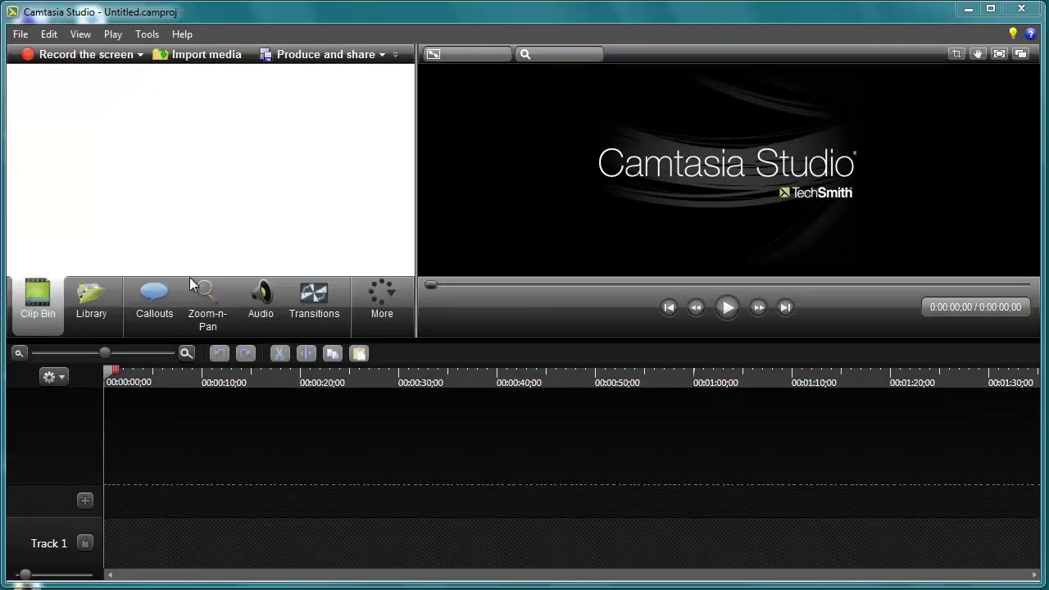
{"action": "left_click", "coordinate": [91, 299]}
{"action": "left_click", "coordinate": [38, 299]}
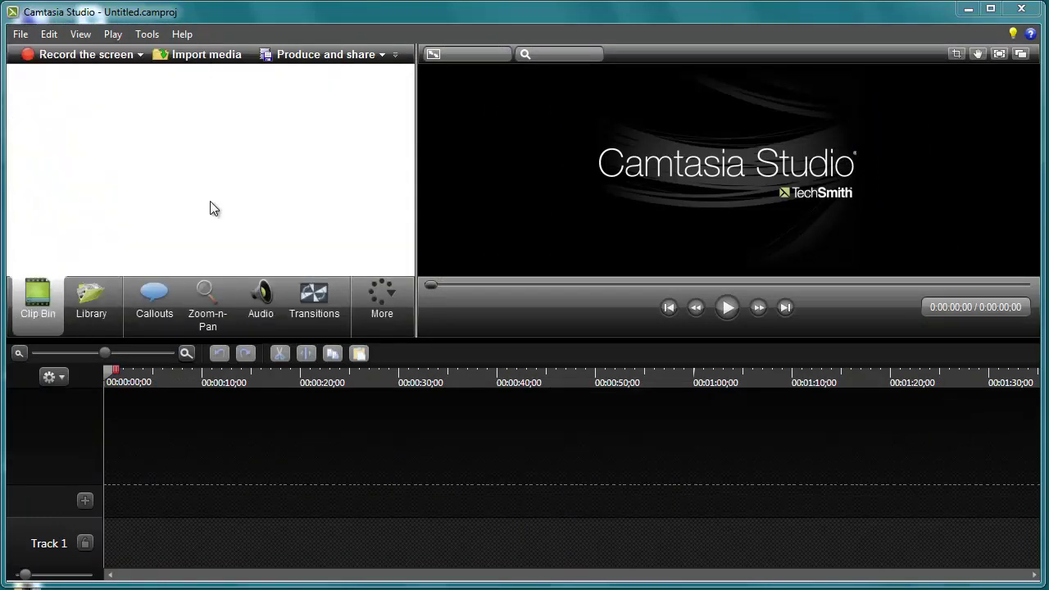
Examine the zipped project import command and the available clip editing commands
{"action": "left_click", "coordinate": [19, 34]}
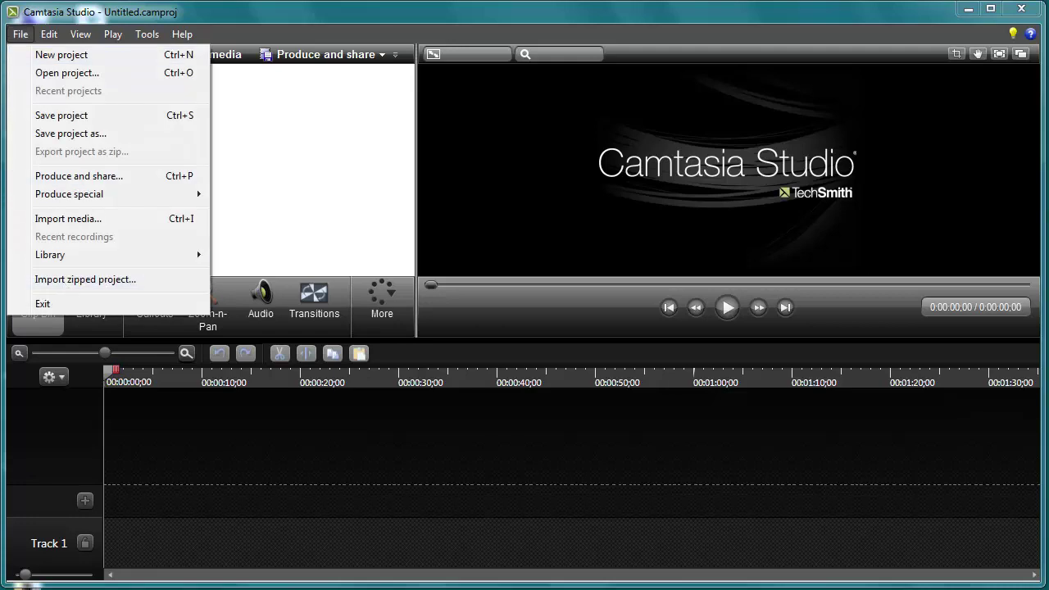
{"action": "left_click", "coordinate": [161, 350]}
{"action": "left_click", "coordinate": [21, 35]}
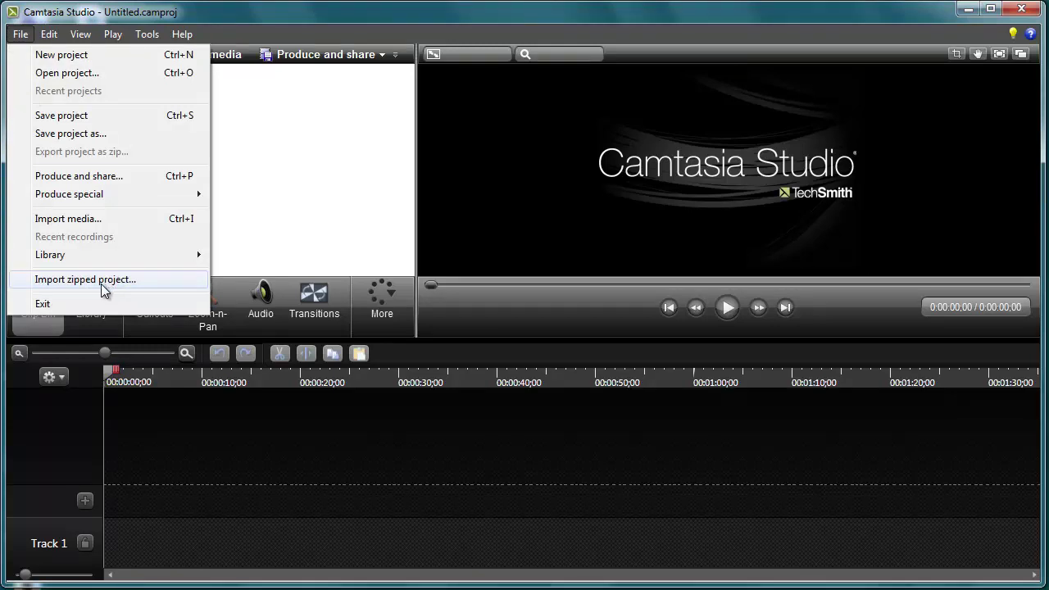
{"action": "left_click", "coordinate": [279, 214]}
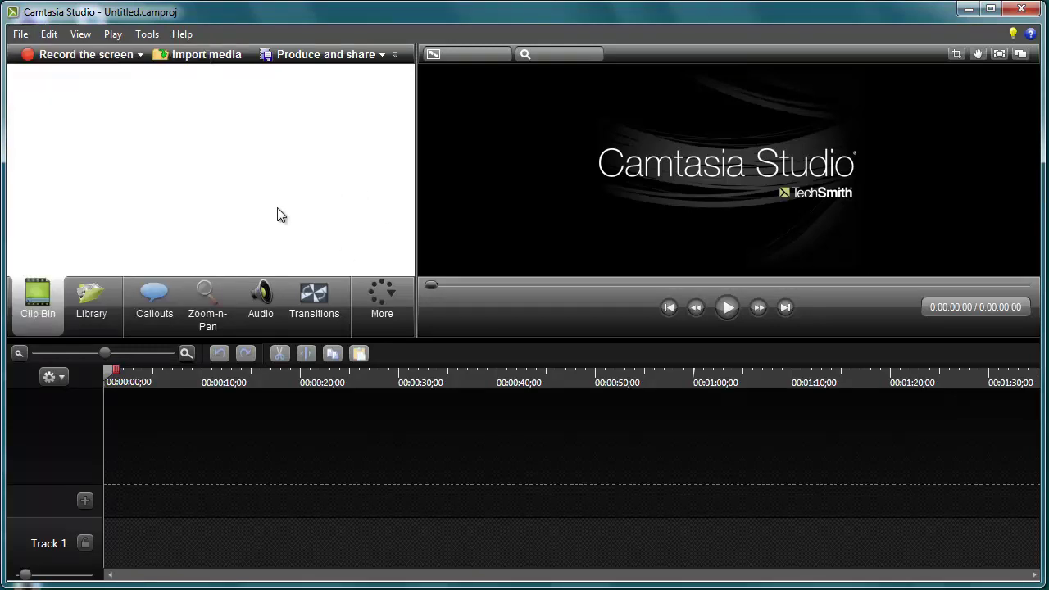
{"action": "left_click", "coordinate": [50, 35]}
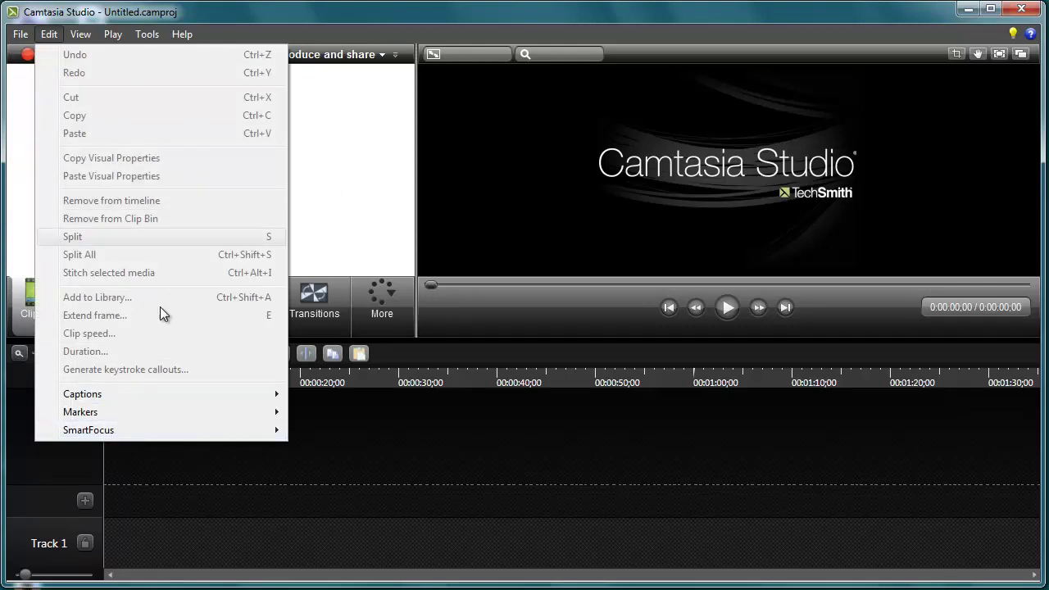
{"action": "left_click", "coordinate": [383, 172]}
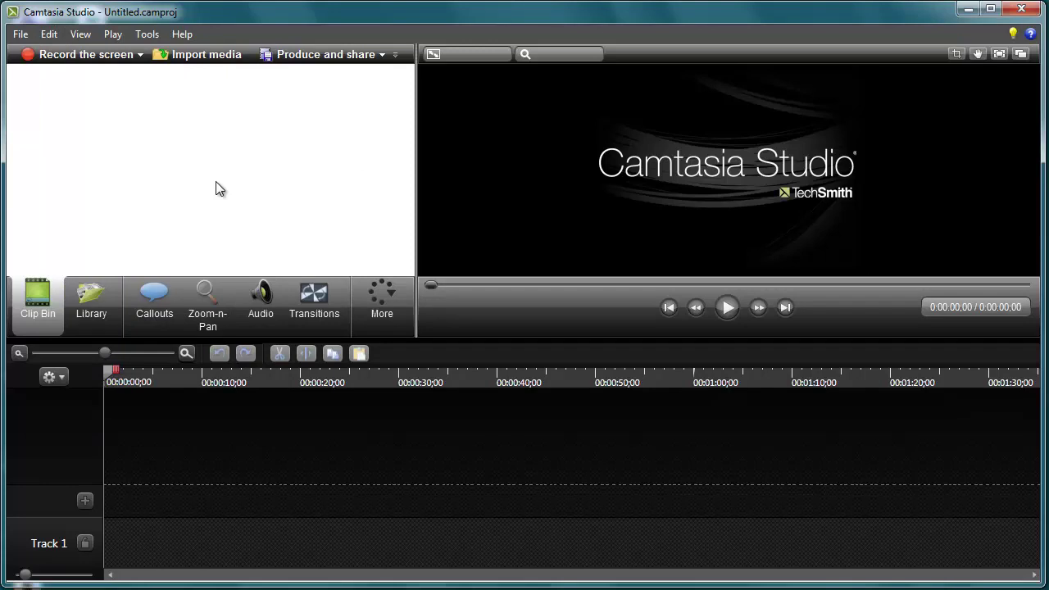
Examine the display options for the Clip Bin, project, canvas and timeline
{"action": "left_click_drag", "start_coordinate": [68, 98], "coordinate": [197, 169]}
{"action": "left_click_drag", "start_coordinate": [70, 113], "coordinate": [227, 212]}
{"action": "key", "text": "alt"}
{"action": "left_click", "coordinate": [82, 35]}
{"action": "mouse_move", "coordinate": [117, 173]}
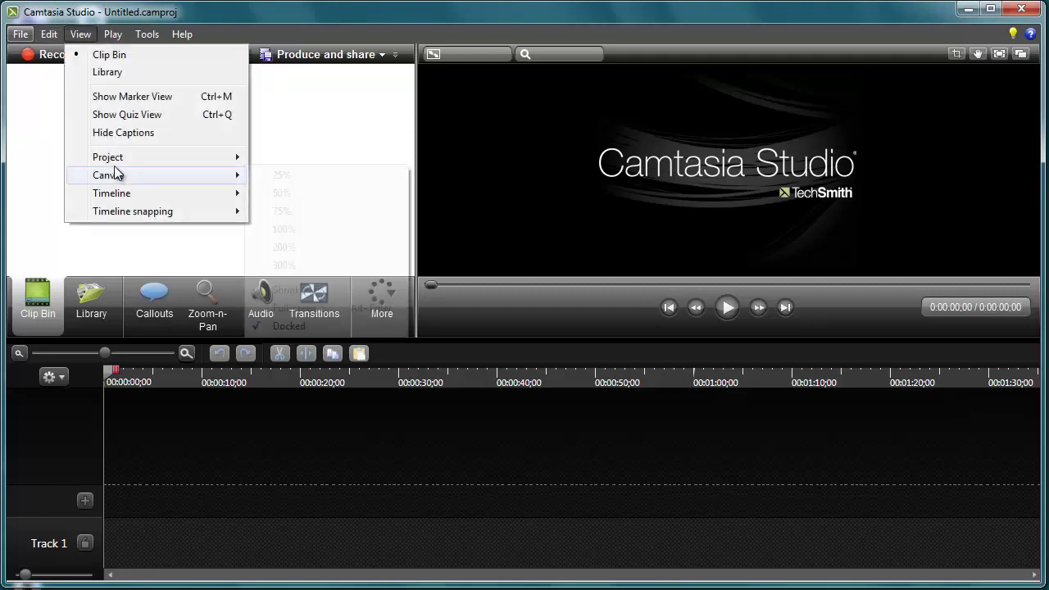
{"action": "left_click", "coordinate": [426, 126]}
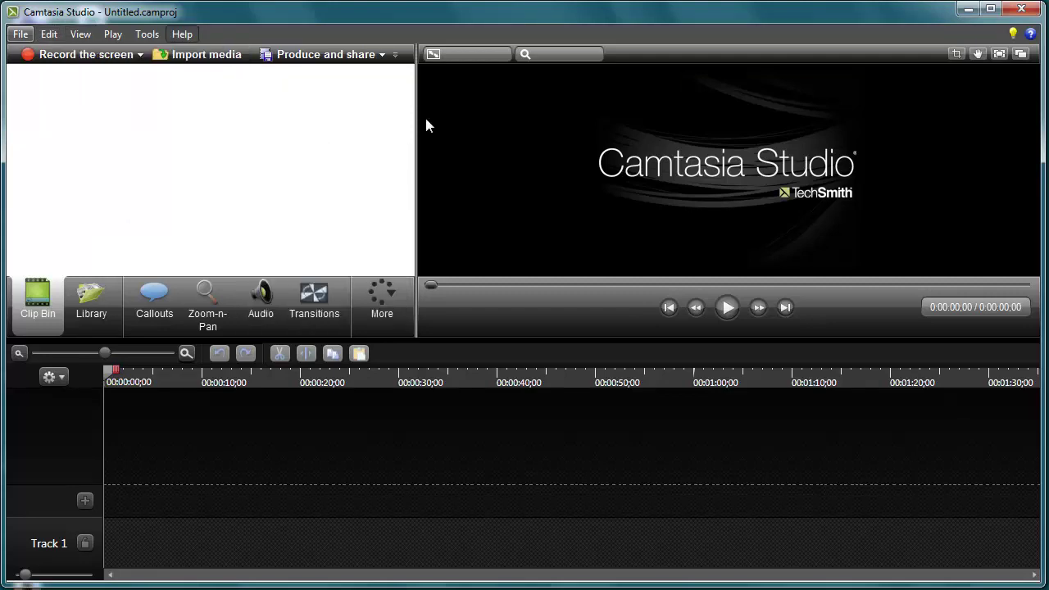
Examine the playback commands and the Jump to options for clips and markers
{"action": "left_click", "coordinate": [147, 34]}
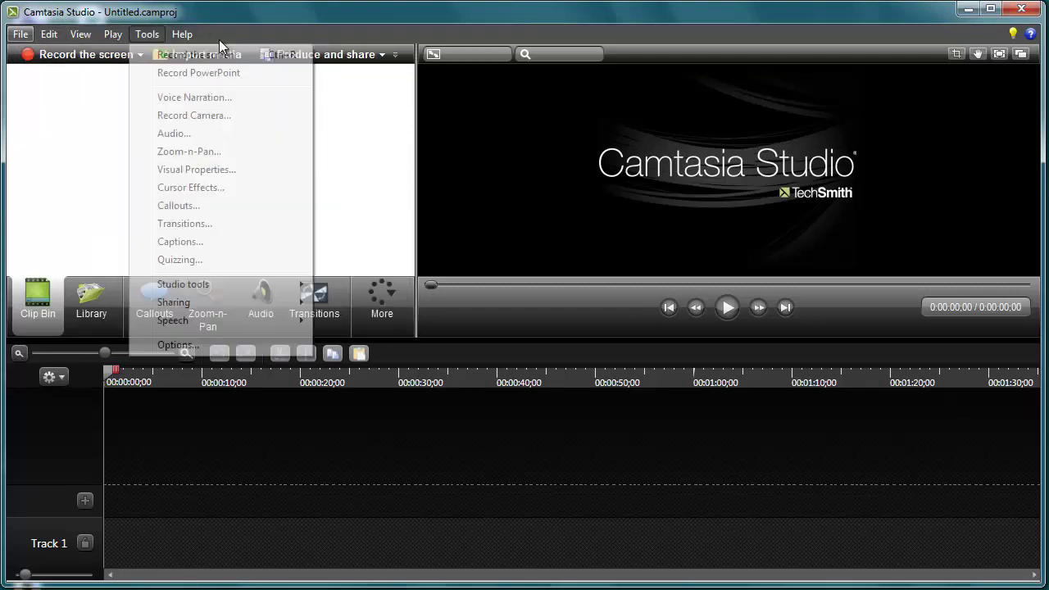
{"action": "left_click", "coordinate": [146, 34]}
{"action": "left_click", "coordinate": [113, 34]}
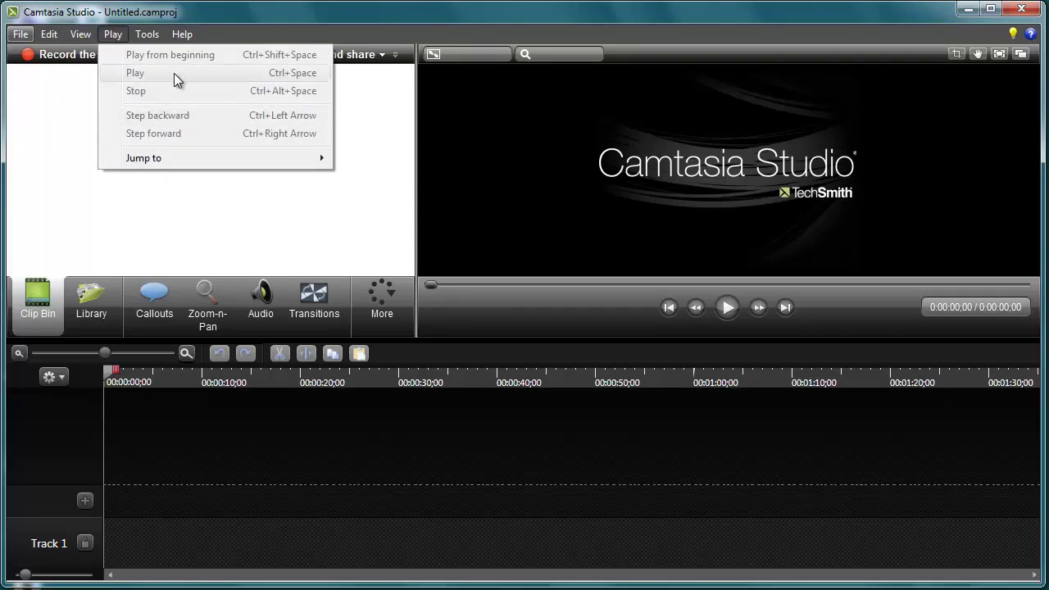
{"action": "mouse_move", "coordinate": [207, 156]}
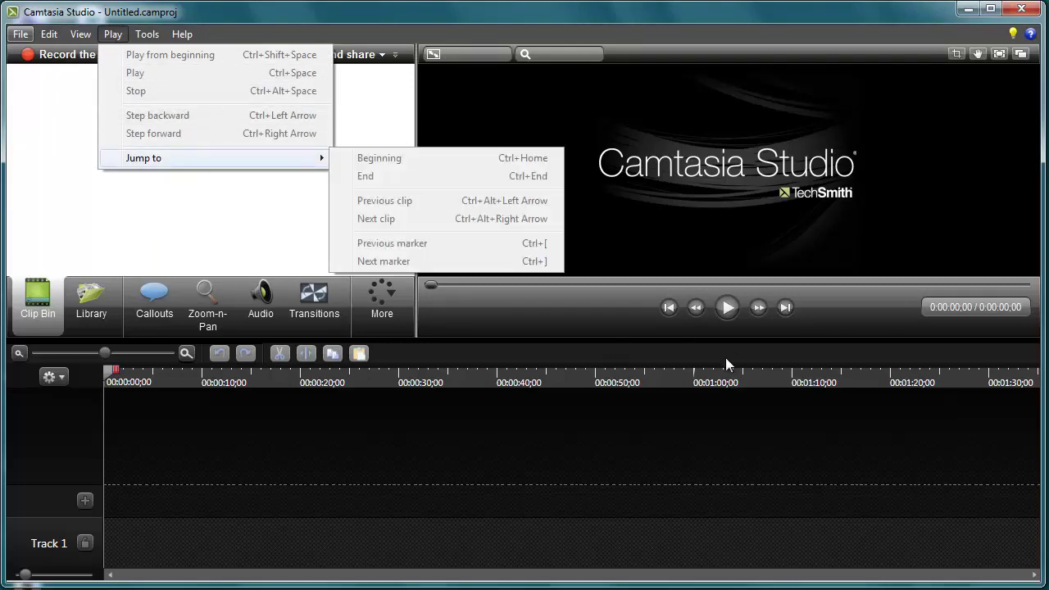
{"action": "left_click", "coordinate": [739, 459]}
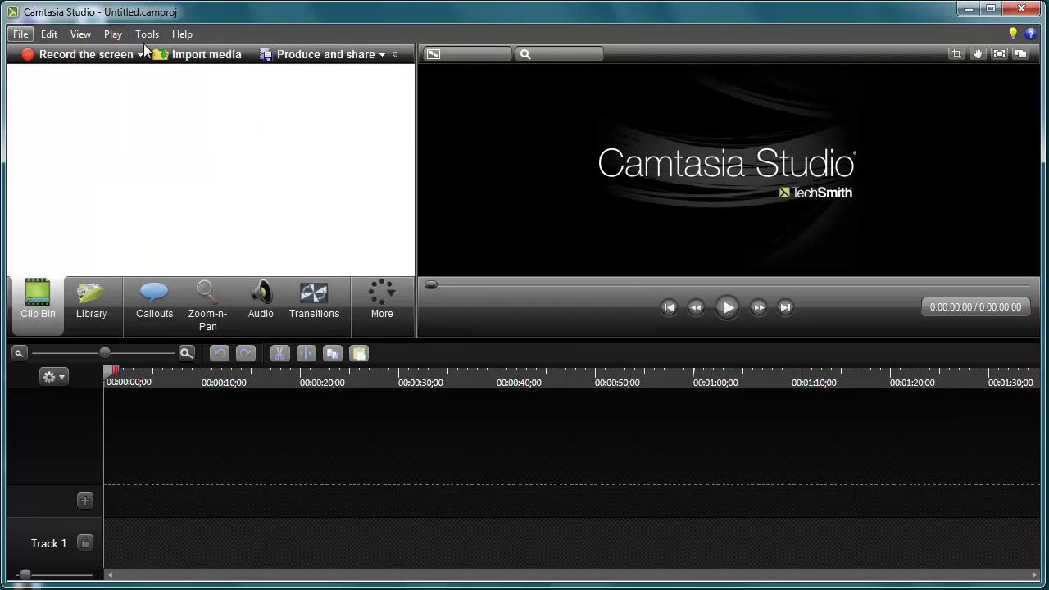
{"action": "left_click", "coordinate": [113, 34]}
{"action": "left_click", "coordinate": [113, 33]}
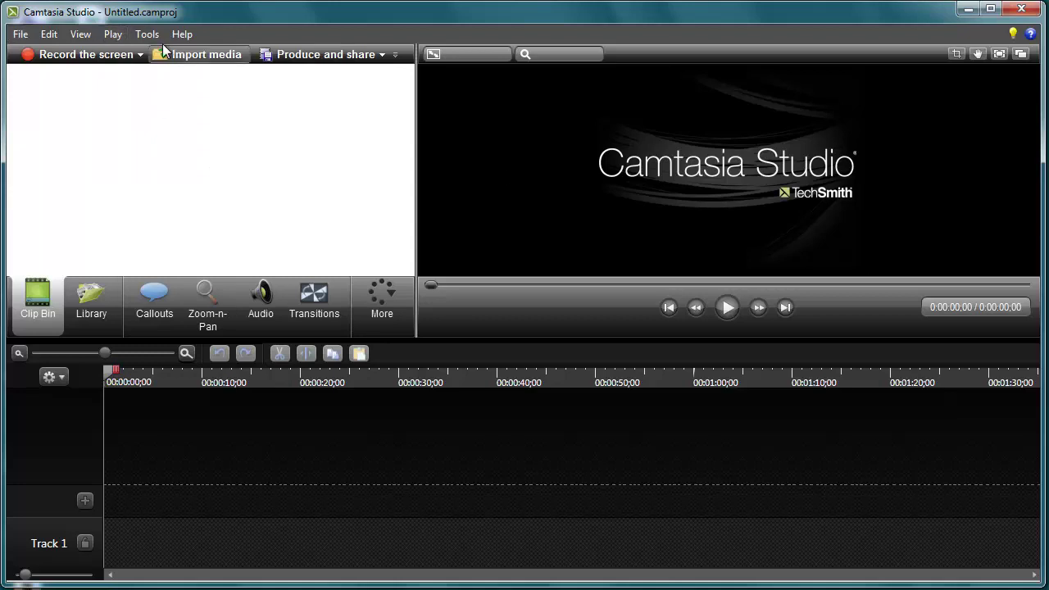
Open the Audio tool and look through its media properties and volume editing tools
{"action": "left_click", "coordinate": [136, 38]}
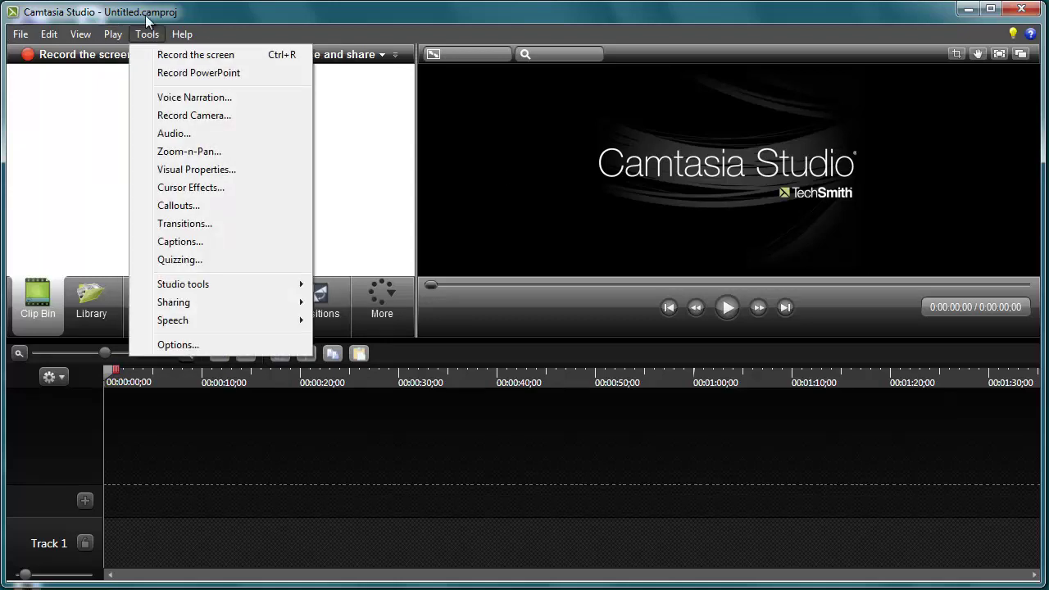
{"action": "left_click", "coordinate": [148, 34]}
{"action": "left_click", "coordinate": [152, 34]}
{"action": "left_click", "coordinate": [235, 136]}
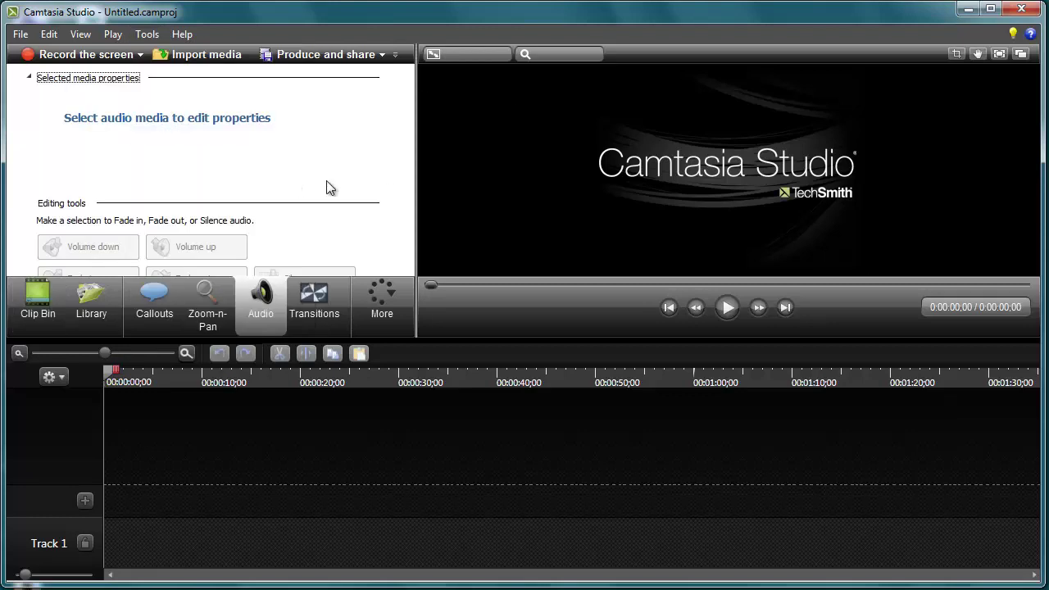
{"action": "scroll", "coordinate": [360, 174], "scroll_direction": "down", "scroll_amount": 2}
{"action": "scroll", "coordinate": [291, 160], "scroll_direction": "up", "scroll_amount": 2}
Open the Visual Properties tool and look over its settings area
{"action": "left_click", "coordinate": [147, 35]}
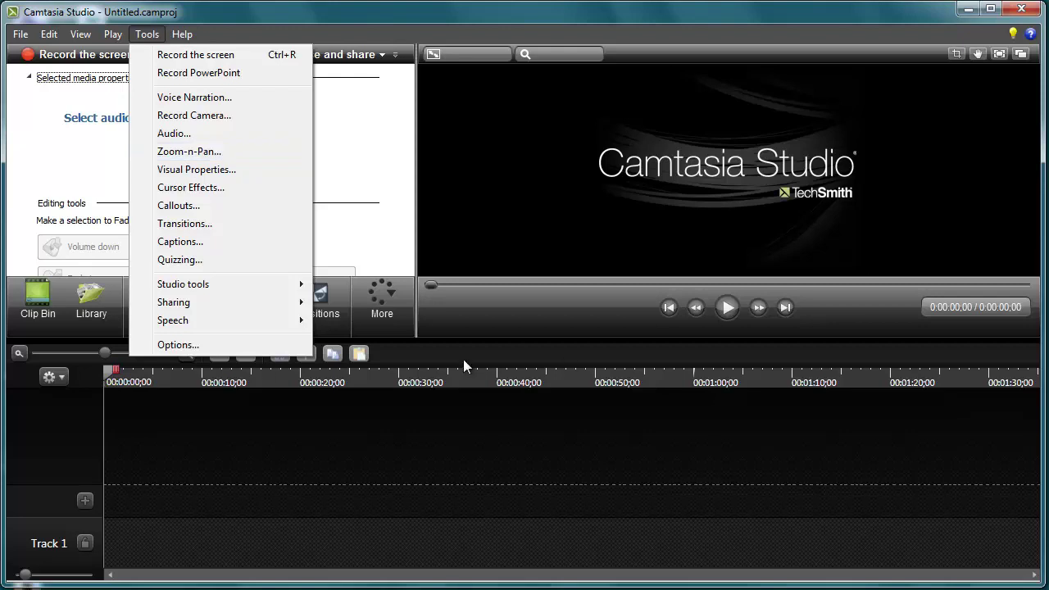
{"action": "left_click", "coordinate": [207, 170]}
{"action": "left_click_drag", "start_coordinate": [407, 101], "coordinate": [227, 61]}
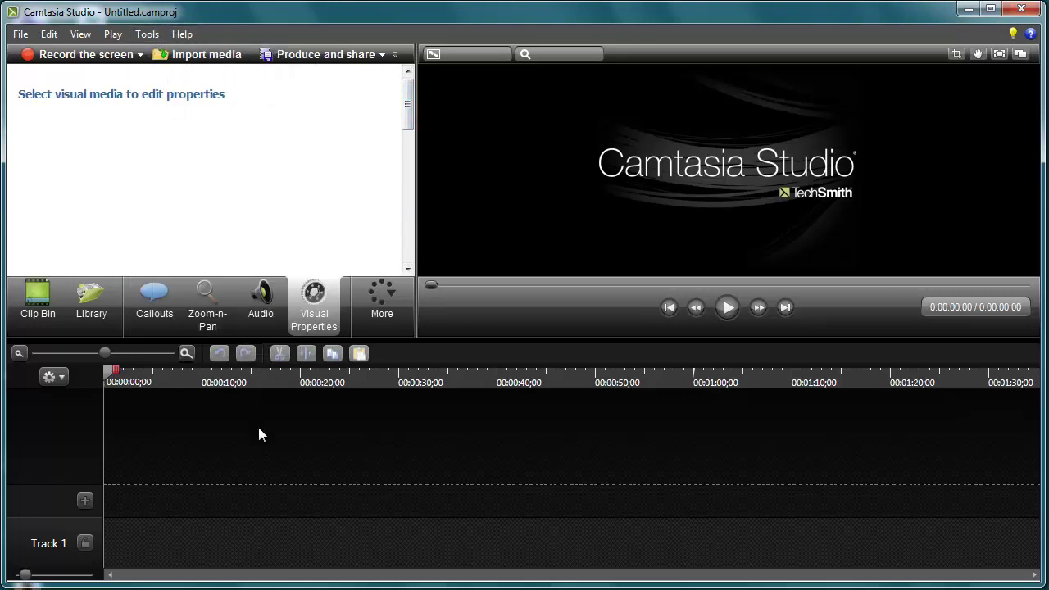
Open the Callouts tool and view the full gallery of shapes, sketch motion and special callouts
{"action": "left_click", "coordinate": [147, 34]}
{"action": "left_click", "coordinate": [147, 33]}
{"action": "left_click", "coordinate": [147, 34]}
{"action": "left_click", "coordinate": [233, 29]}
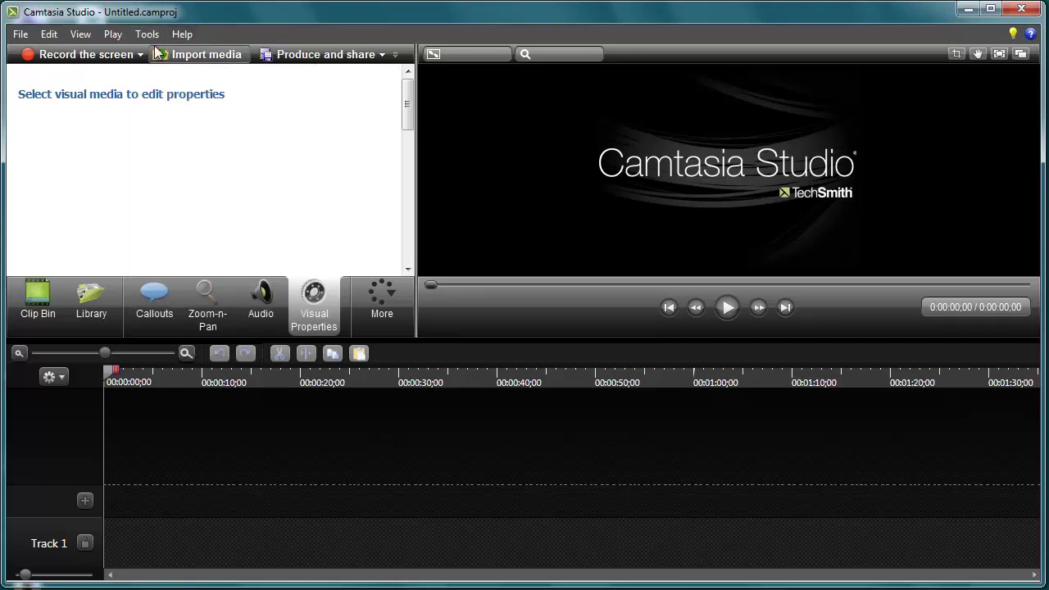
{"action": "left_click", "coordinate": [147, 33]}
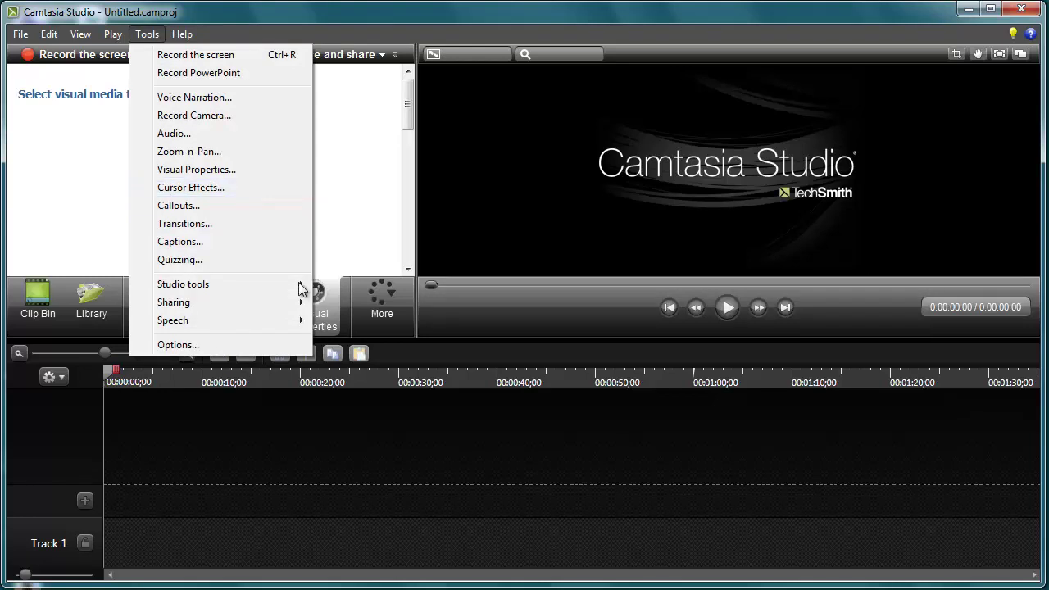
{"action": "left_click", "coordinate": [236, 41]}
{"action": "left_click", "coordinate": [141, 36]}
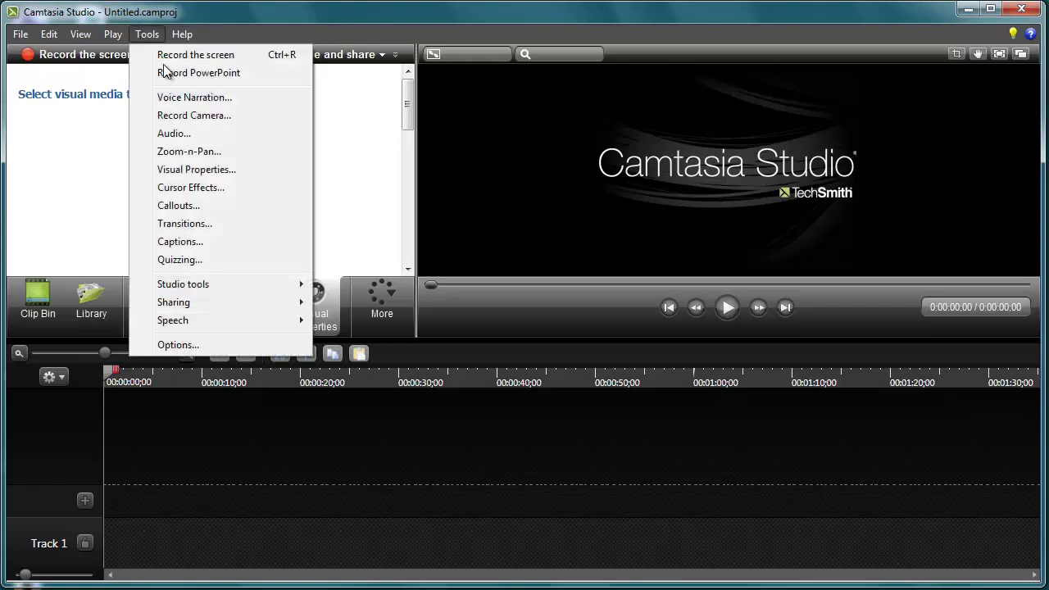
{"action": "left_click", "coordinate": [230, 204]}
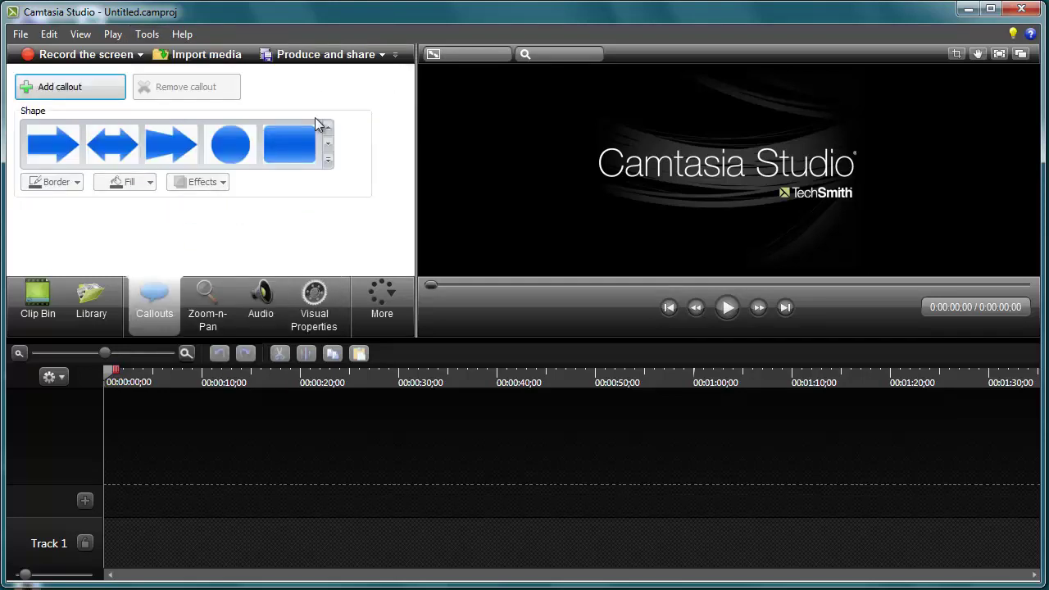
{"action": "left_click", "coordinate": [328, 161]}
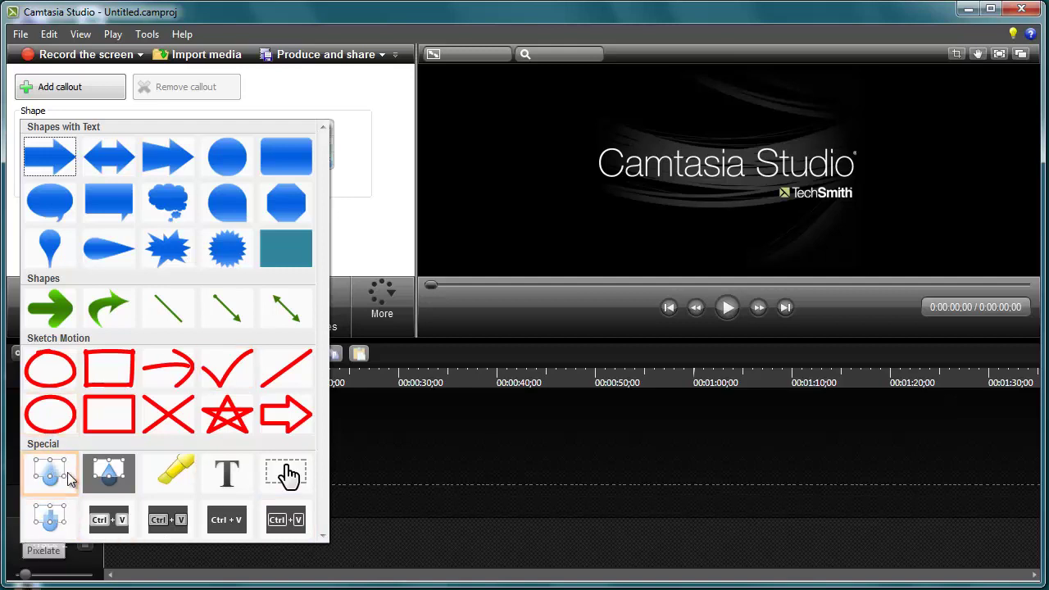
{"action": "left_click", "coordinate": [351, 105]}
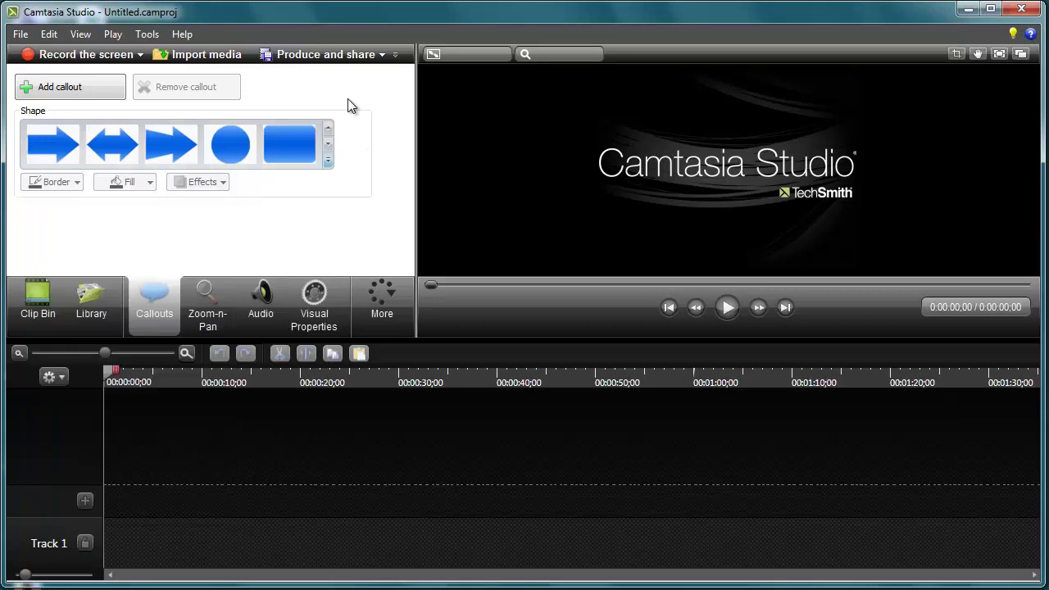
Open the Transitions tool and look through the gallery of transition effects
{"action": "left_click", "coordinate": [149, 34]}
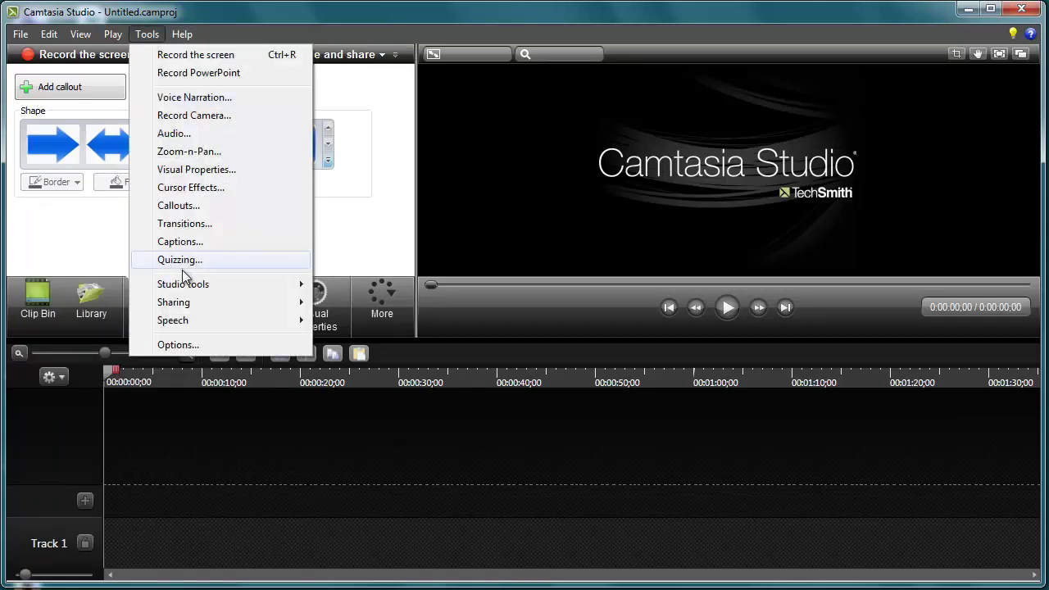
{"action": "left_click", "coordinate": [230, 223]}
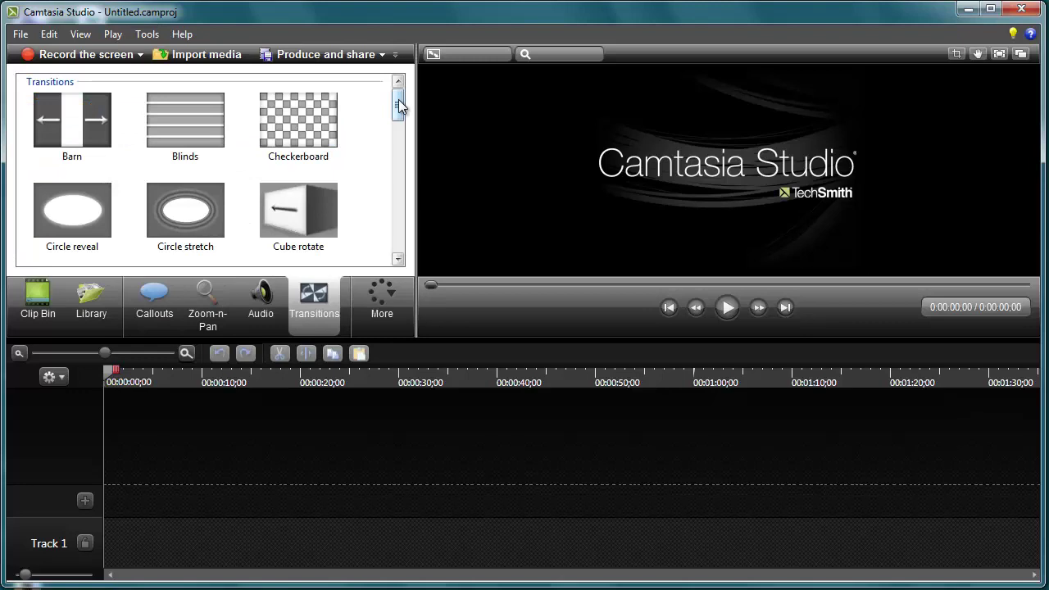
{"action": "mouse_move", "coordinate": [399, 105]}
{"action": "left_mouse_down"}
{"action": "mouse_move", "coordinate": [397, 238]}
{"action": "mouse_move", "coordinate": [389, 102]}
{"action": "left_mouse_up"}
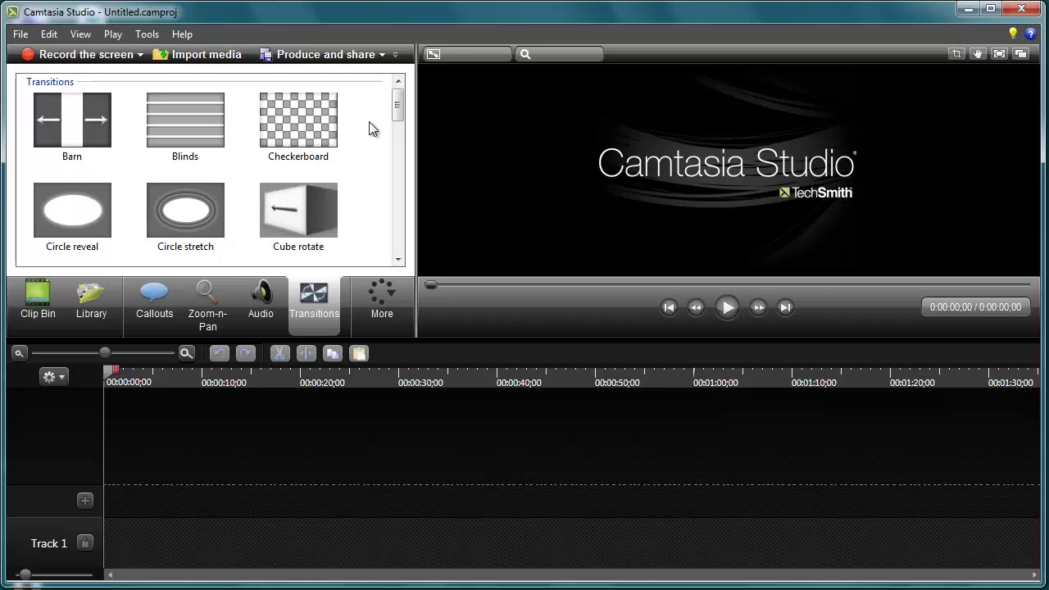
{"action": "scroll", "coordinate": [398, 259], "scroll_direction": "down", "scroll_amount": 5}
{"action": "scroll", "coordinate": [394, 104], "scroll_direction": "up", "scroll_amount": 5}
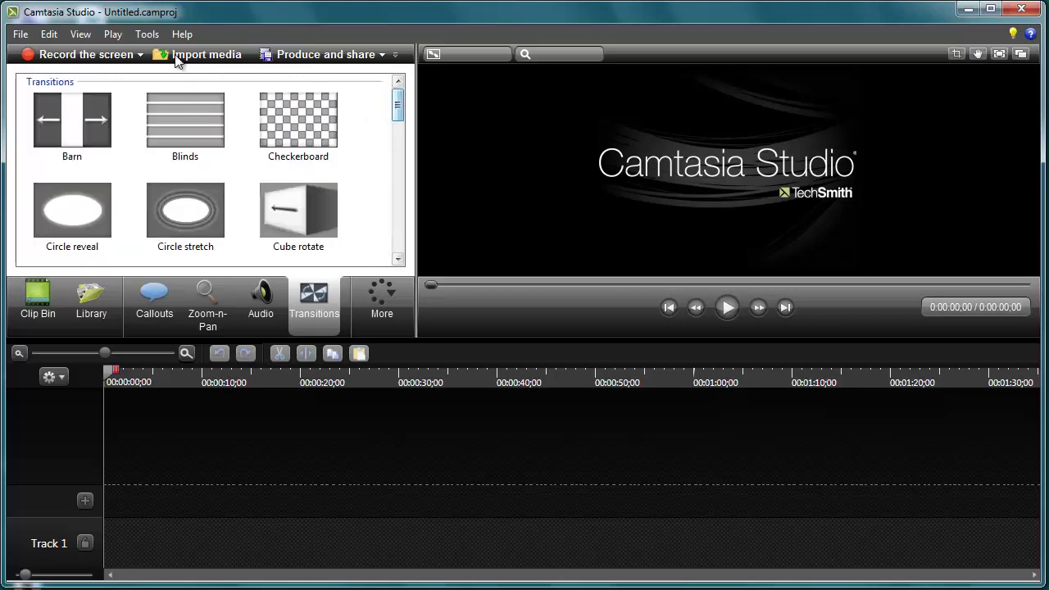
Open the Captions tool and look over its global settings, caption entry area and advanced options
{"action": "left_click", "coordinate": [149, 35]}
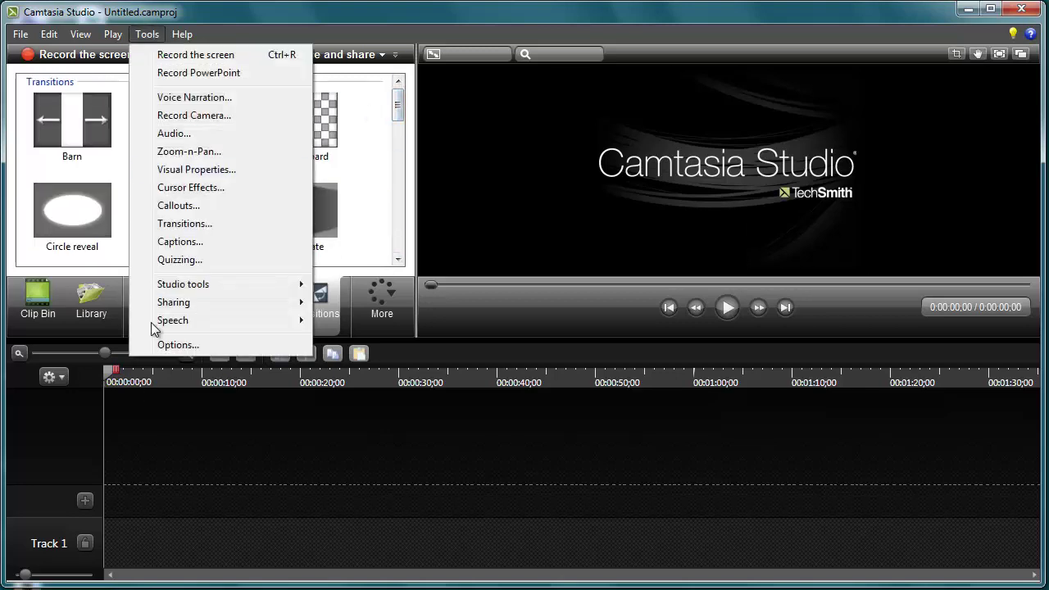
{"action": "left_click", "coordinate": [165, 244]}
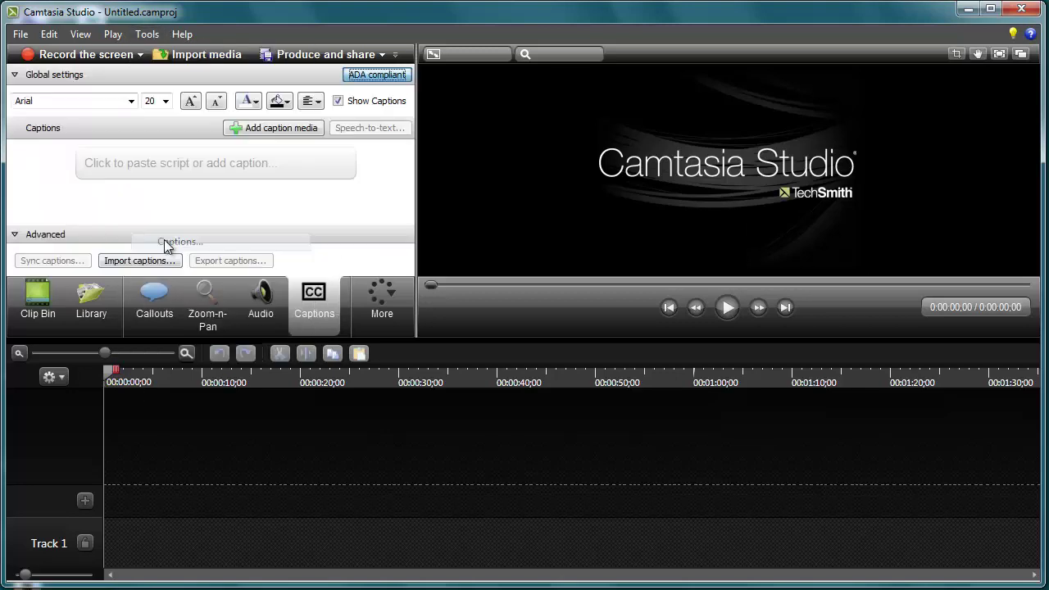
{"action": "left_click", "coordinate": [209, 162]}
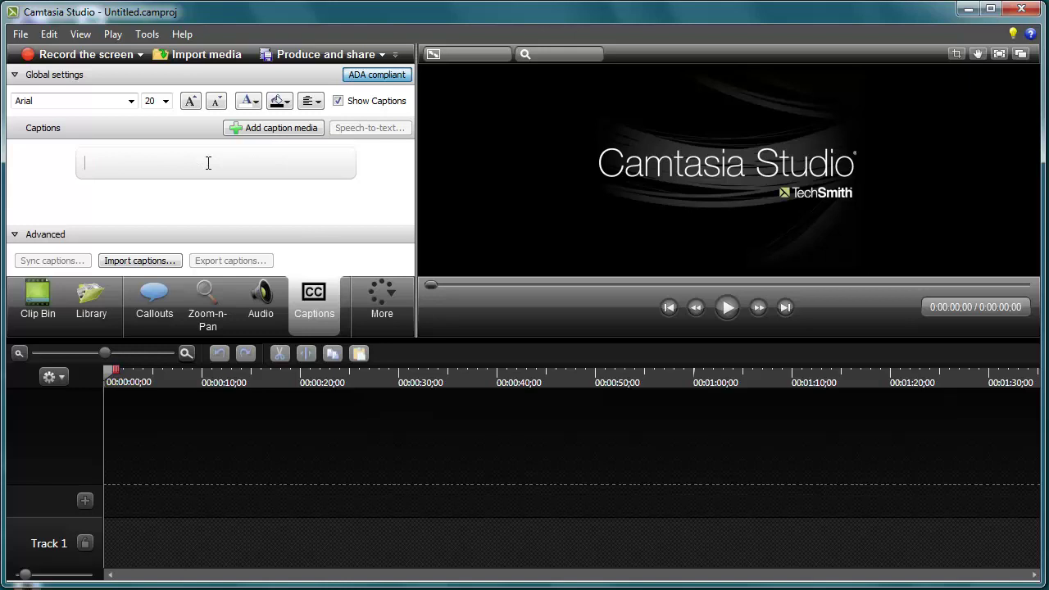
{"action": "left_click", "coordinate": [147, 34]}
{"action": "left_click", "coordinate": [284, 234]}
Open the Quizzing tool and look through its quiz options and question options
{"action": "left_click", "coordinate": [145, 34]}
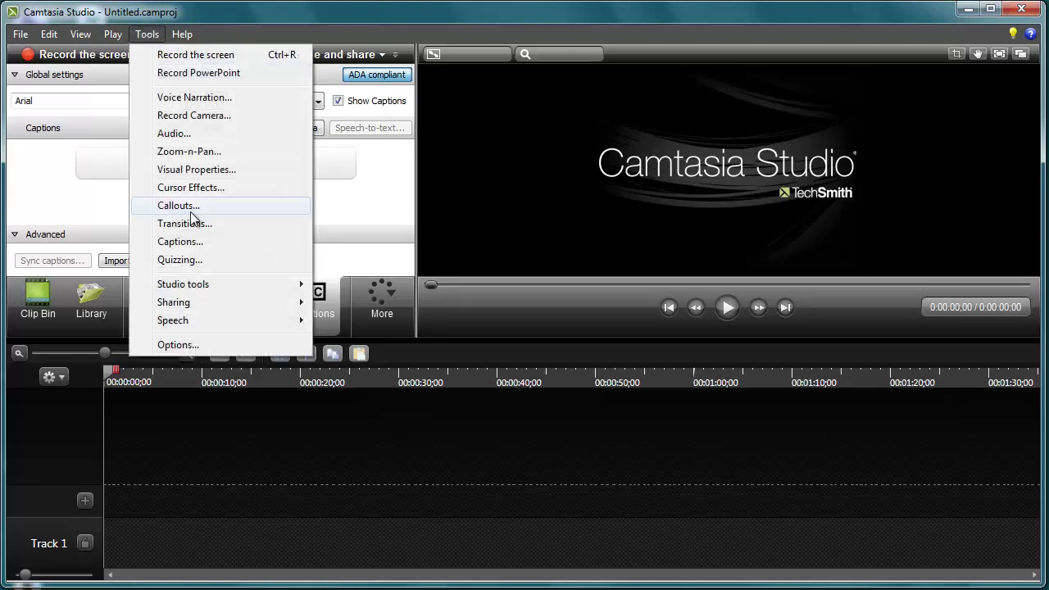
{"action": "left_click", "coordinate": [193, 259]}
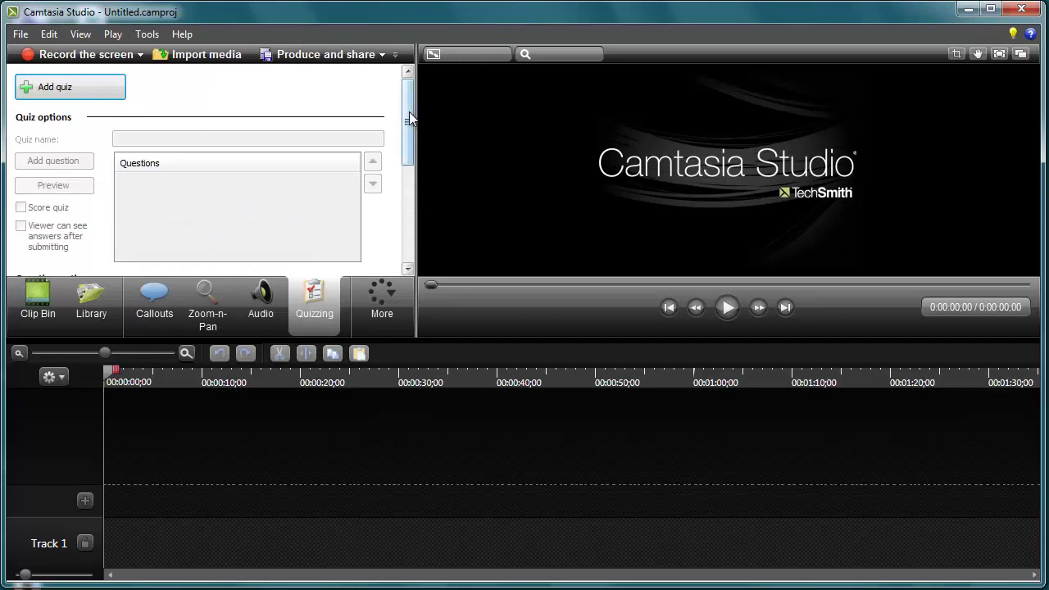
{"action": "scroll", "coordinate": [391, 84], "scroll_direction": "down", "scroll_amount": 5}
{"action": "scroll", "coordinate": [391, 84], "scroll_direction": "up", "scroll_amount": 5}
{"action": "scroll", "coordinate": [392, 89], "scroll_direction": "up", "scroll_amount": 1}
{"action": "scroll", "coordinate": [391, 91], "scroll_direction": "down", "scroll_amount": 5}
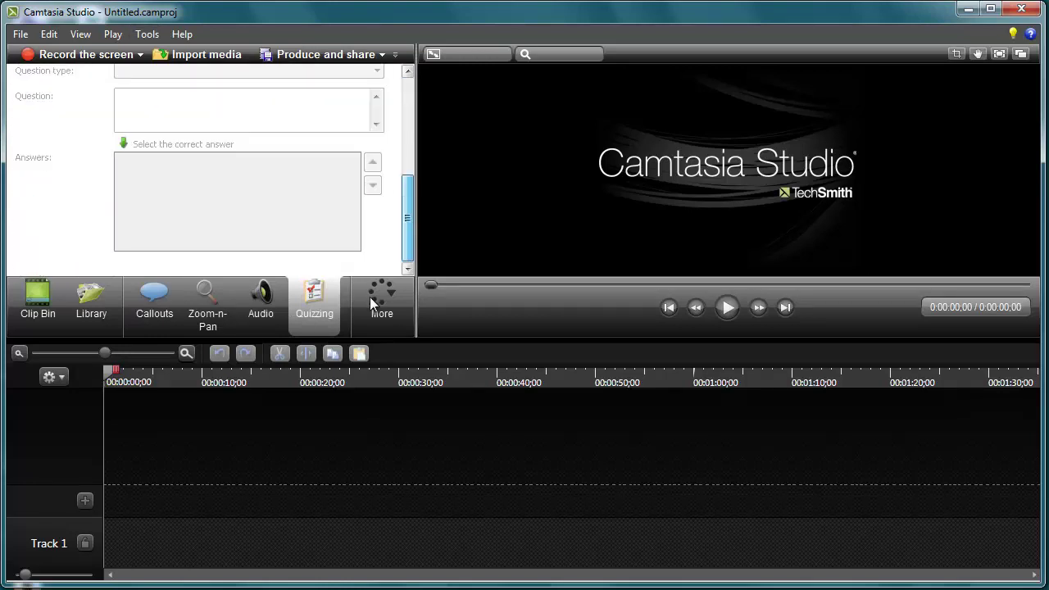
{"action": "scroll", "coordinate": [391, 90], "scroll_direction": "up", "scroll_amount": 5}
Examine the Studio tools and Sharing commands, and view the Speech Properties dialog before closing it
{"action": "left_click", "coordinate": [147, 33]}
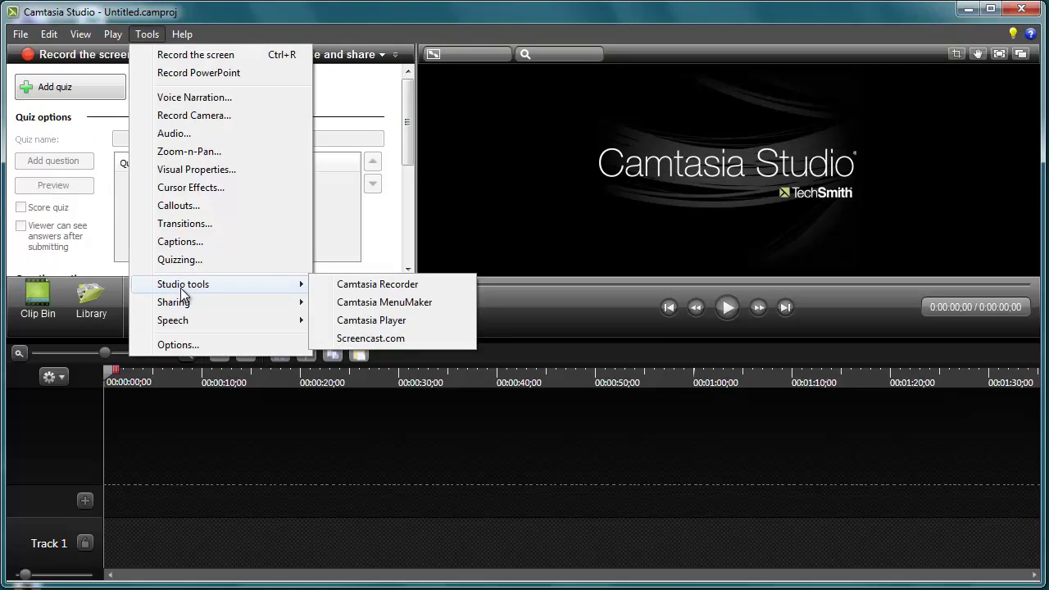
{"action": "mouse_move", "coordinate": [199, 287]}
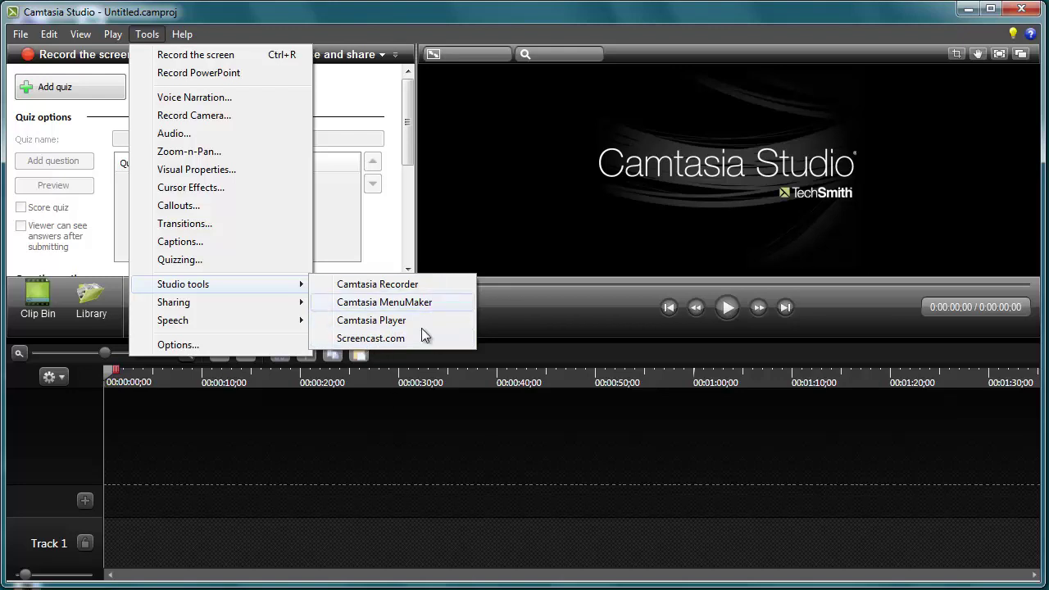
{"action": "mouse_move", "coordinate": [195, 308]}
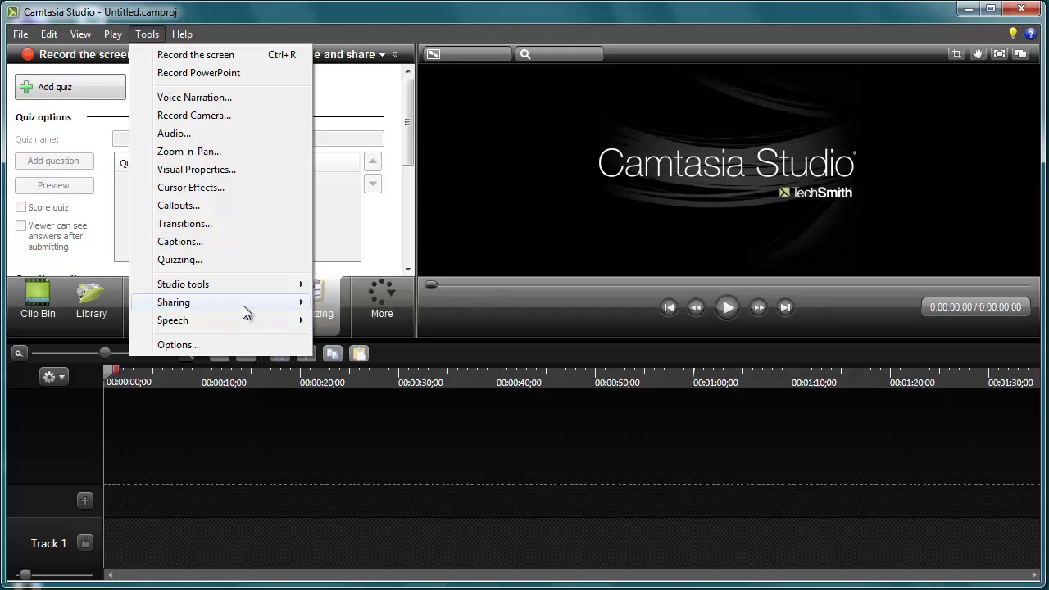
{"action": "mouse_move", "coordinate": [243, 326]}
{"action": "left_click", "coordinate": [379, 320]}
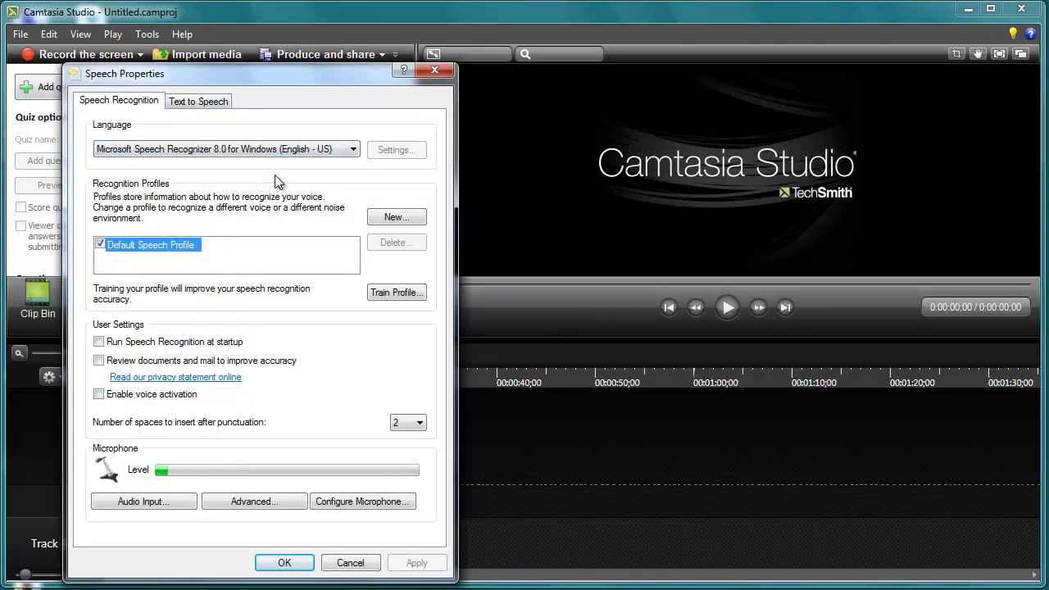
{"action": "left_click", "coordinate": [440, 72]}
Look through the program options, including the PowerPoint, Upgrade Options, Hotkeys and Help us improve pages, and close them
{"action": "left_click", "coordinate": [147, 34]}
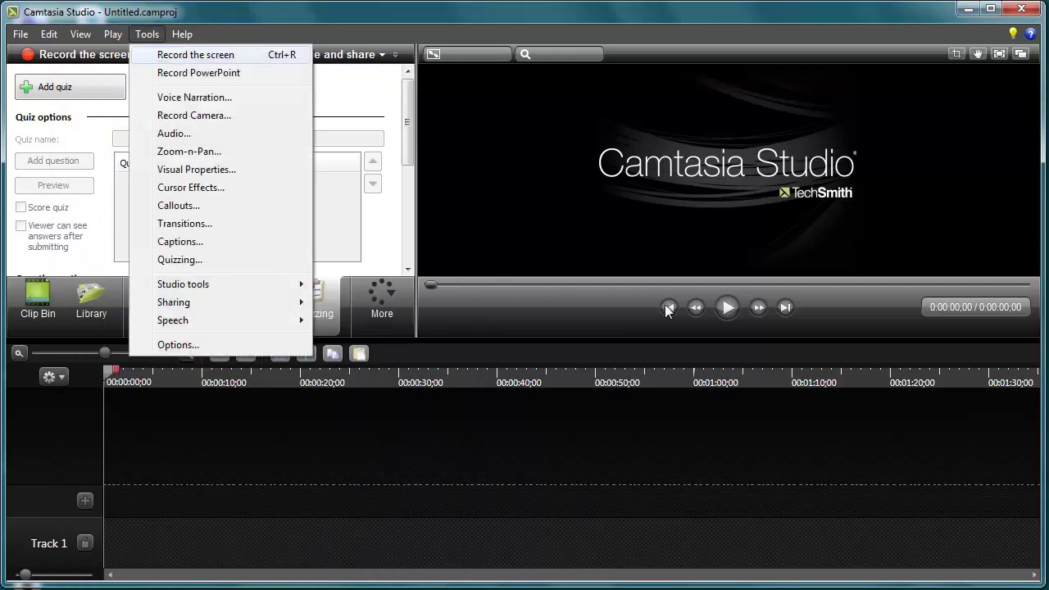
{"action": "left_click", "coordinate": [254, 344]}
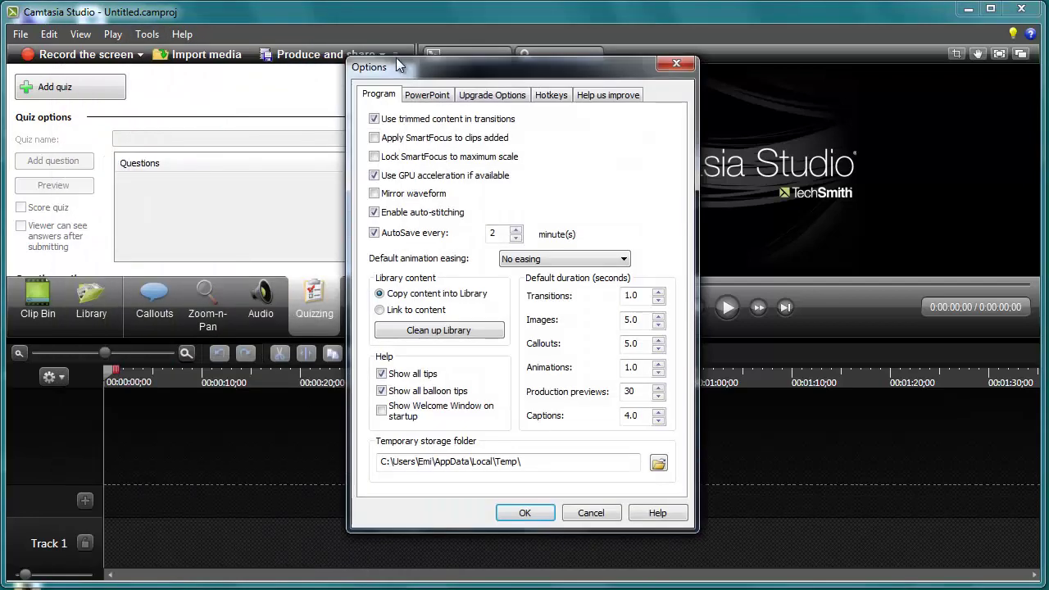
{"action": "left_click_drag", "start_coordinate": [390, 70], "coordinate": [371, 63]}
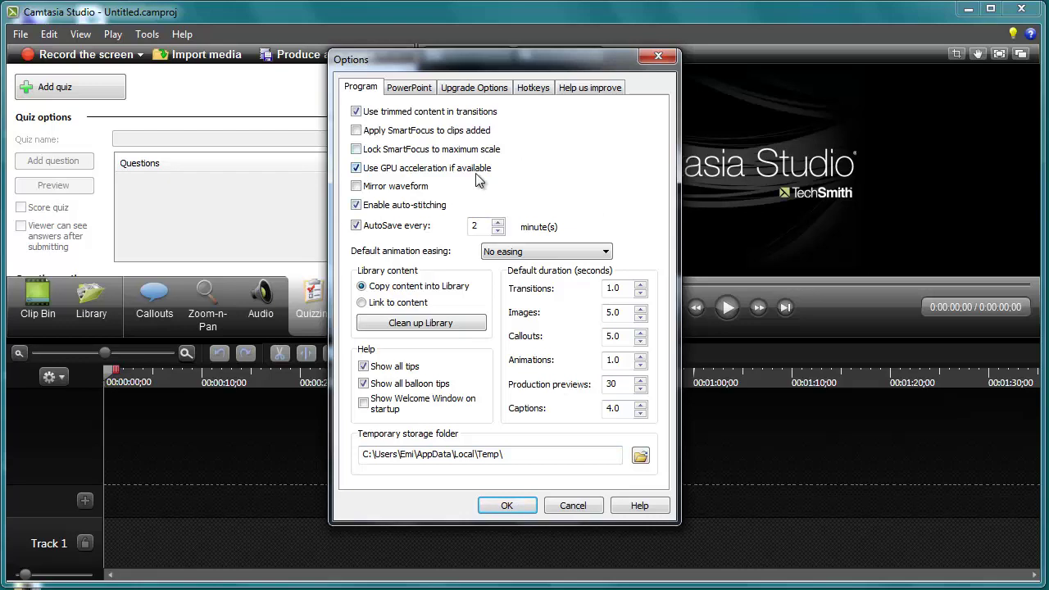
{"action": "left_click", "coordinate": [392, 92]}
{"action": "left_click", "coordinate": [350, 90]}
{"action": "left_click", "coordinate": [412, 90]}
{"action": "left_click", "coordinate": [475, 89]}
{"action": "left_click", "coordinate": [541, 91]}
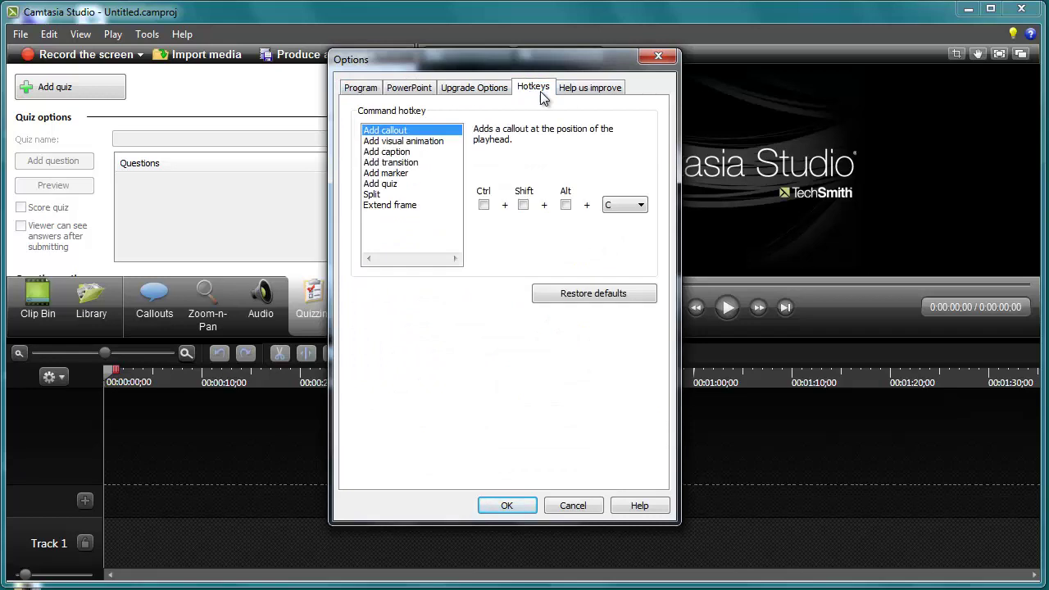
{"action": "left_click", "coordinate": [617, 95]}
{"action": "left_click", "coordinate": [361, 88]}
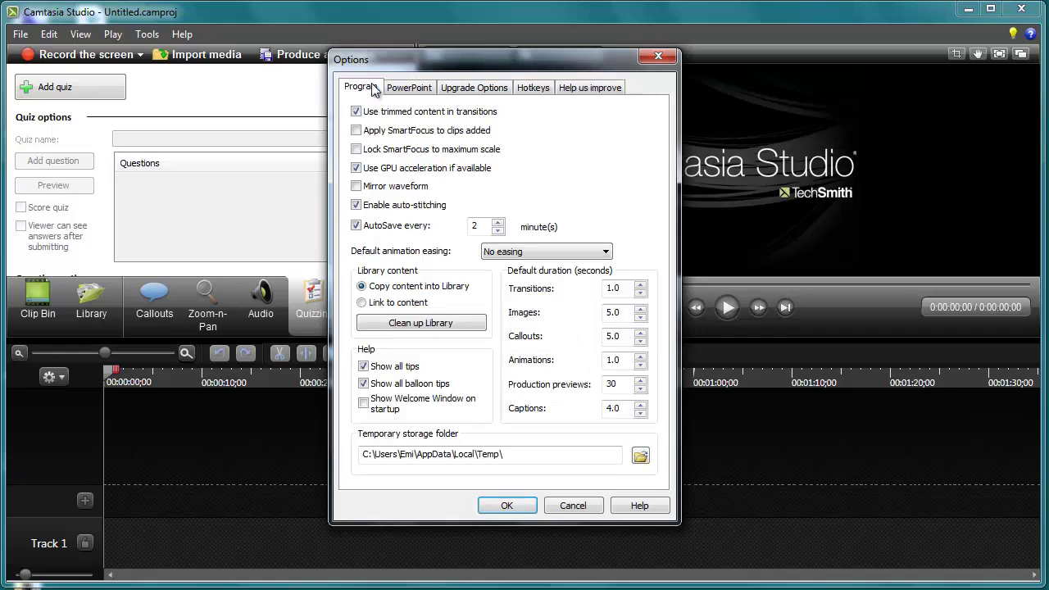
{"action": "left_click", "coordinate": [659, 56]}
Show the Clip Bin and review the screen recording choices, the media import dialog and the Produce and share choices
{"action": "left_click", "coordinate": [41, 303]}
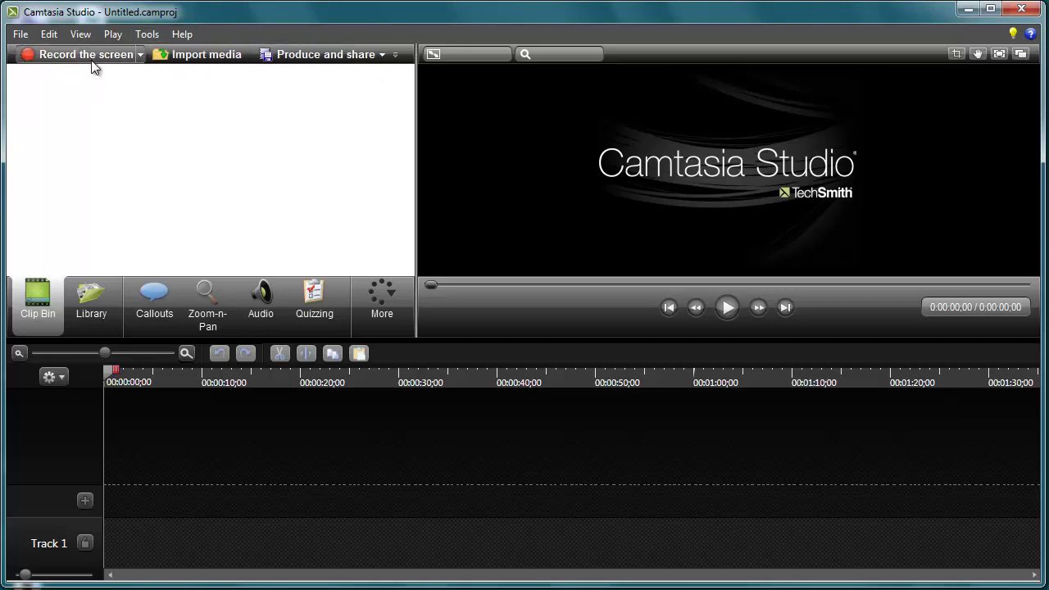
{"action": "left_click", "coordinate": [140, 54]}
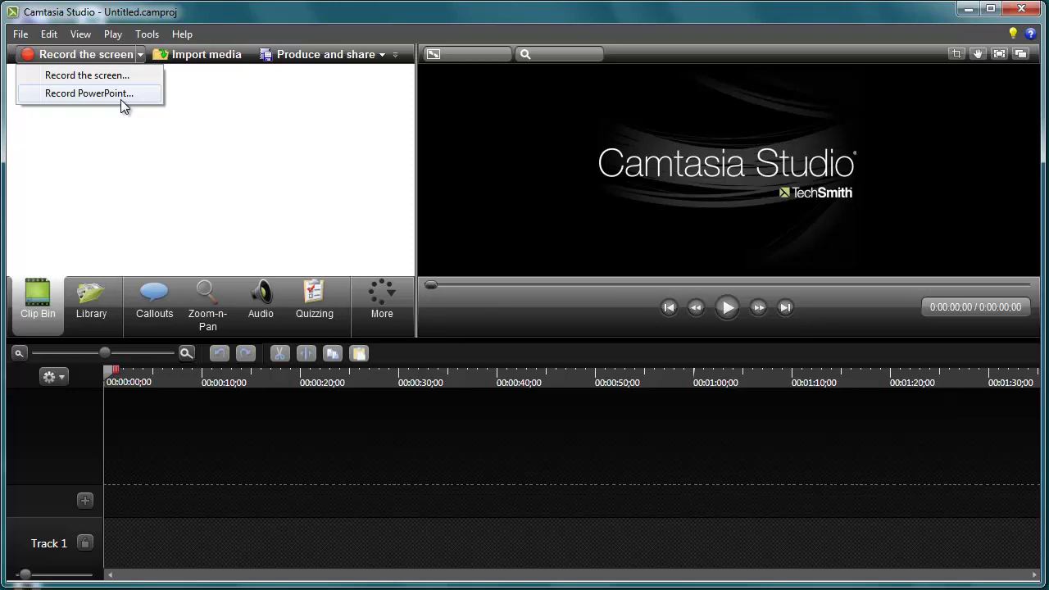
{"action": "left_click", "coordinate": [203, 61]}
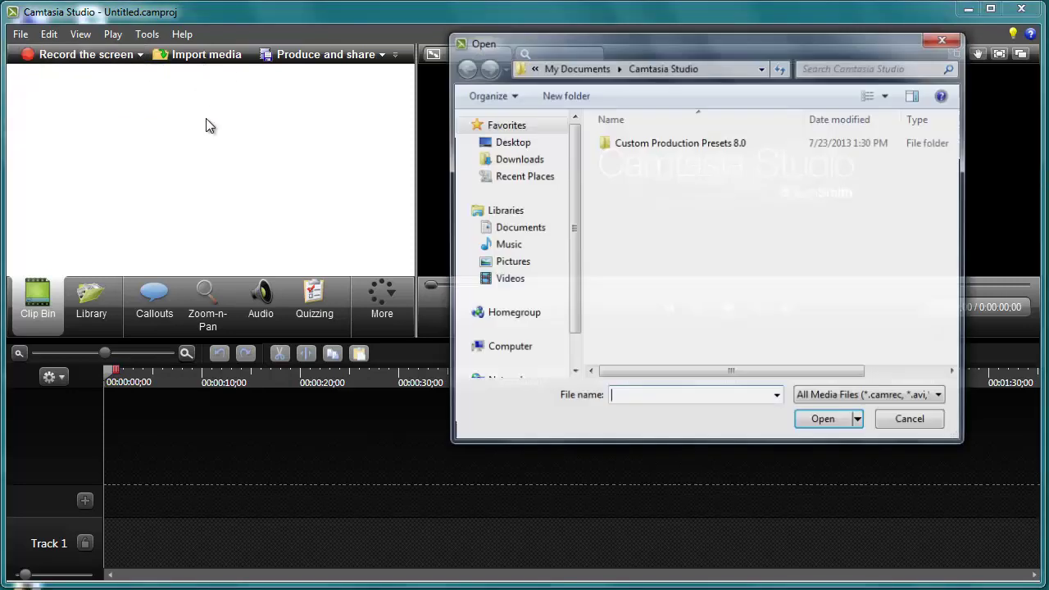
{"action": "left_click_drag", "start_coordinate": [507, 50], "coordinate": [595, 59]}
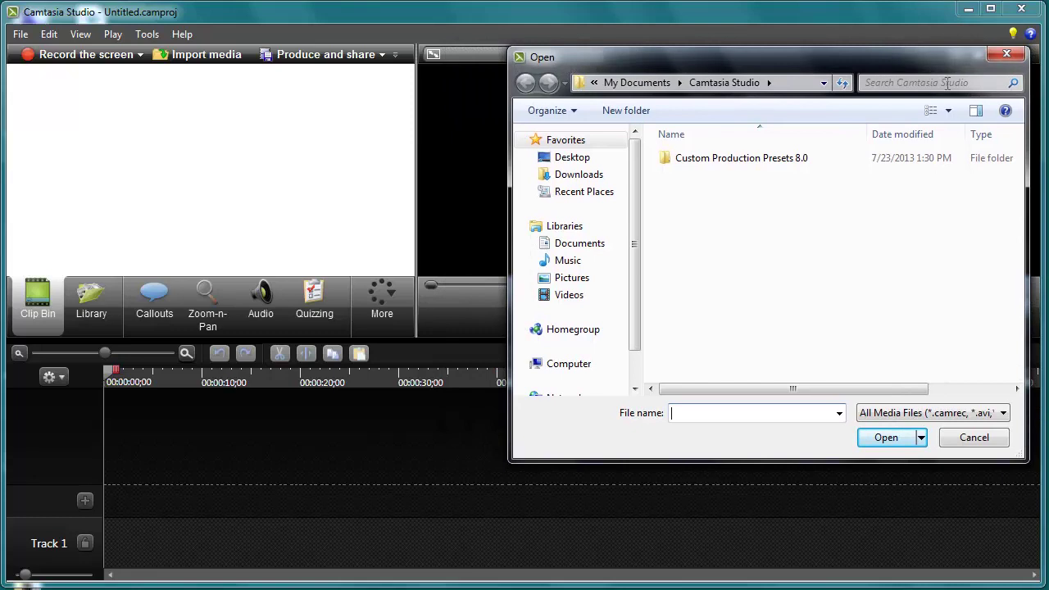
{"action": "left_click", "coordinate": [1007, 54]}
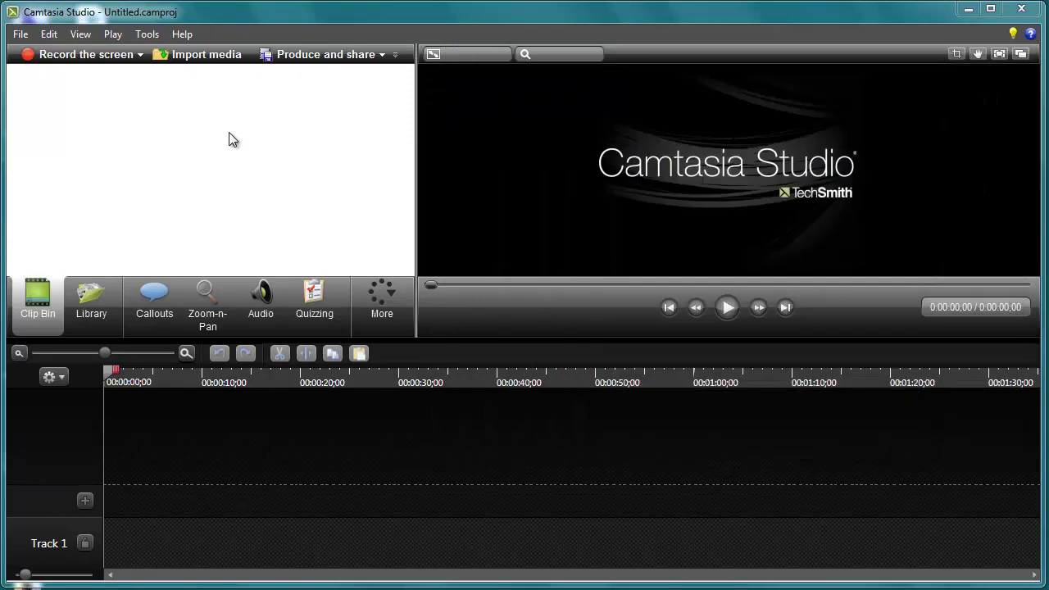
{"action": "left_click", "coordinate": [382, 54]}
{"action": "left_click", "coordinate": [298, 190]}
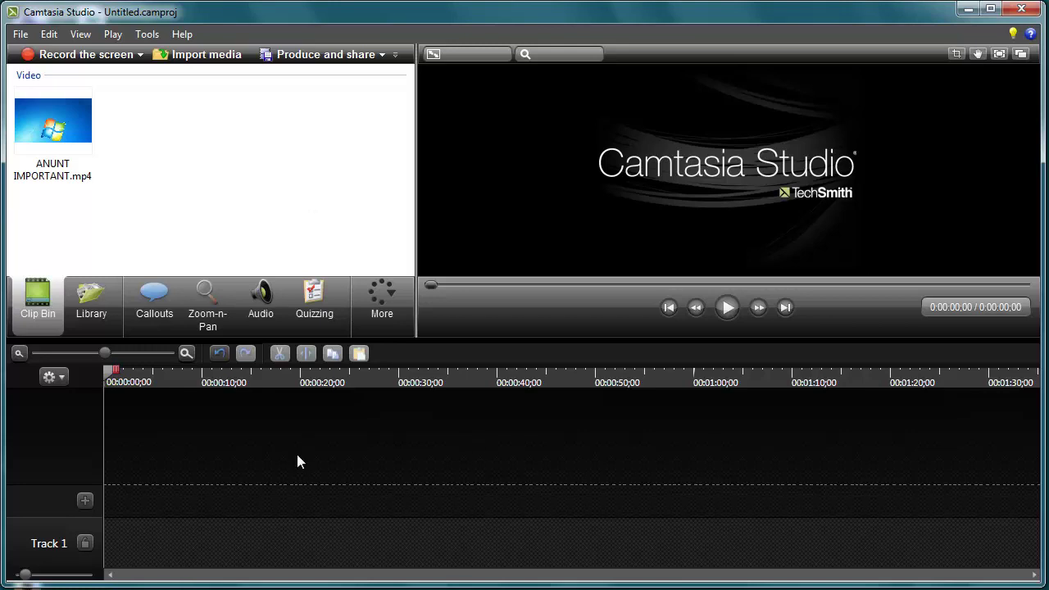
Add ANUNT IMPORTANT.mp4 to Track 1 and set the editing dimensions to Recording Dimensions, 1280 x 720
{"action": "right_click", "coordinate": [54, 125]}
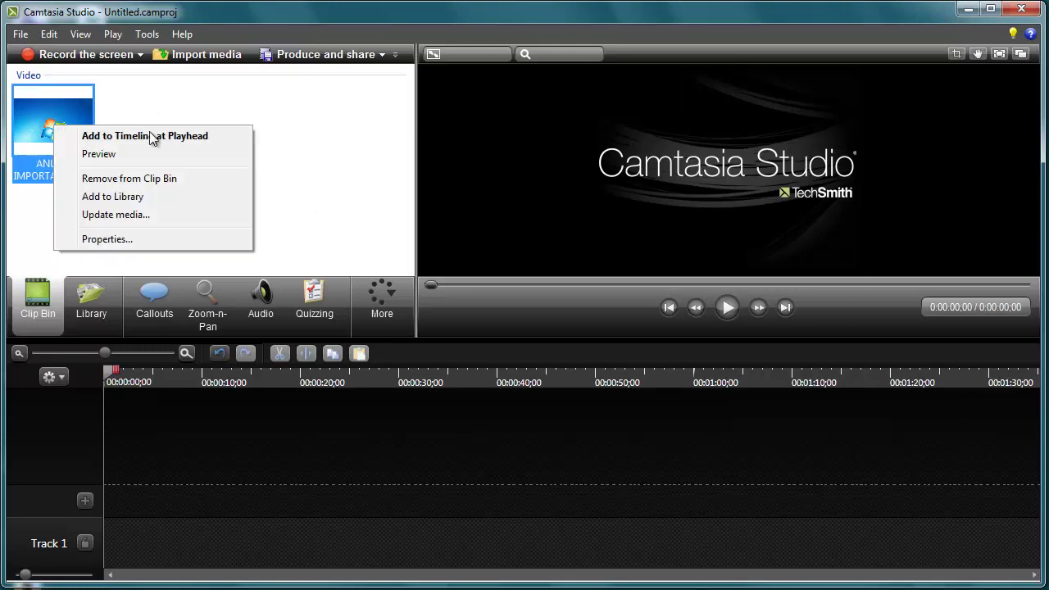
{"action": "left_click", "coordinate": [315, 354]}
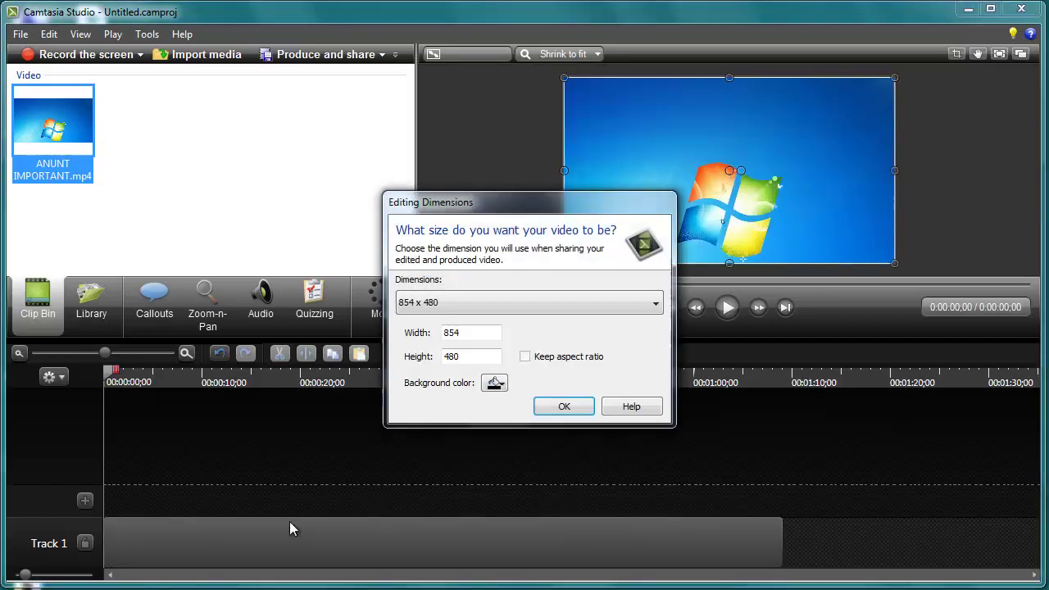
{"action": "left_click_drag", "start_coordinate": [442, 204], "coordinate": [444, 186]}
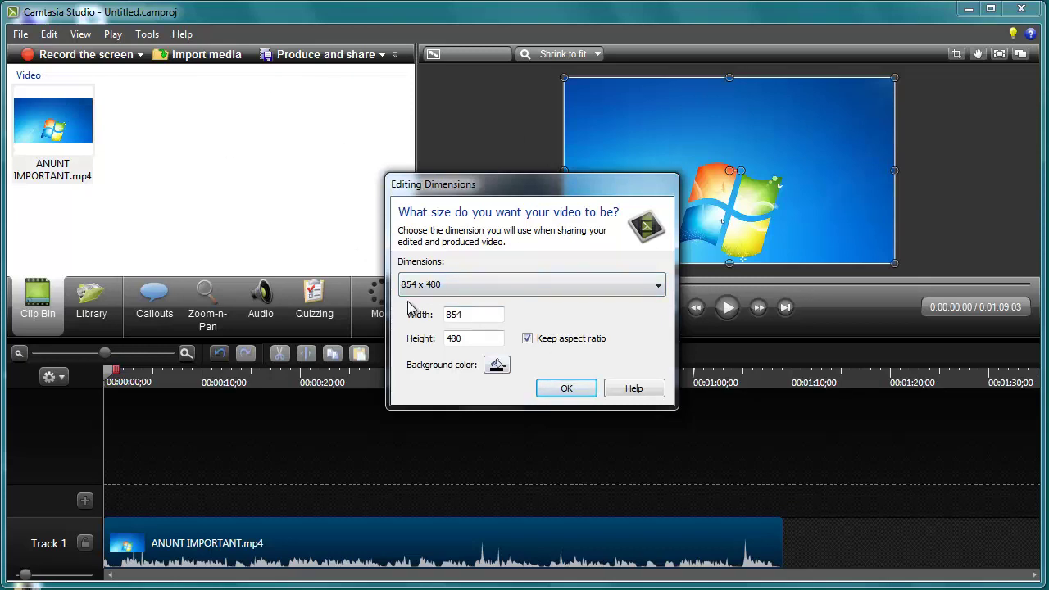
{"action": "left_click", "coordinate": [475, 285]}
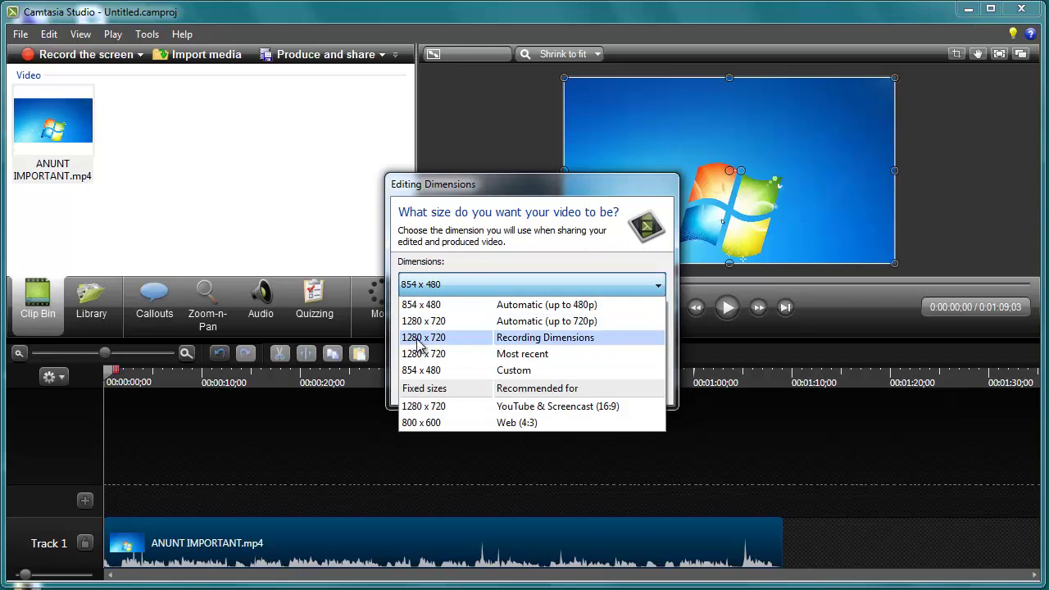
{"action": "left_click", "coordinate": [585, 341]}
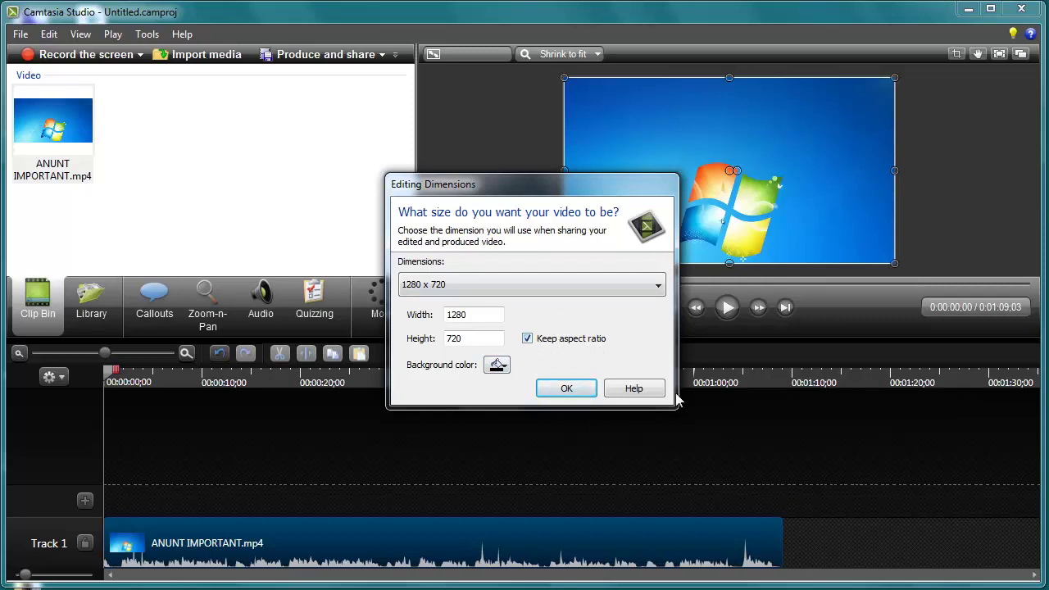
{"action": "left_click", "coordinate": [564, 390]}
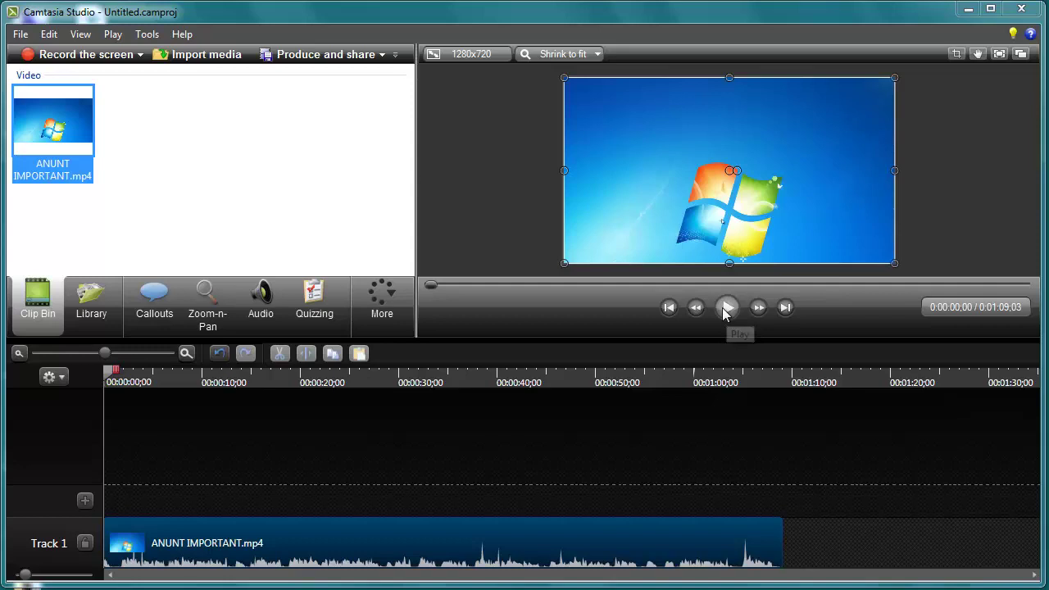
Separate the video and audio of the ANUNT IMPORTANT.mp4 clip on Track 1, and move the playhead to 0:00:31;05
{"action": "left_click_drag", "start_coordinate": [431, 285], "coordinate": [272, 258]}
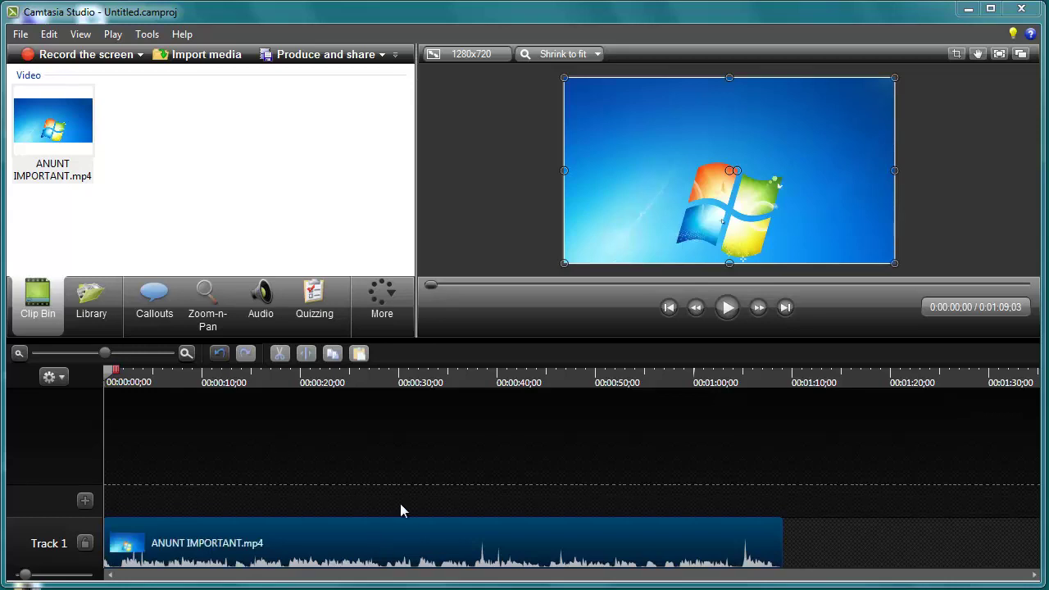
{"action": "right_click", "coordinate": [455, 541]}
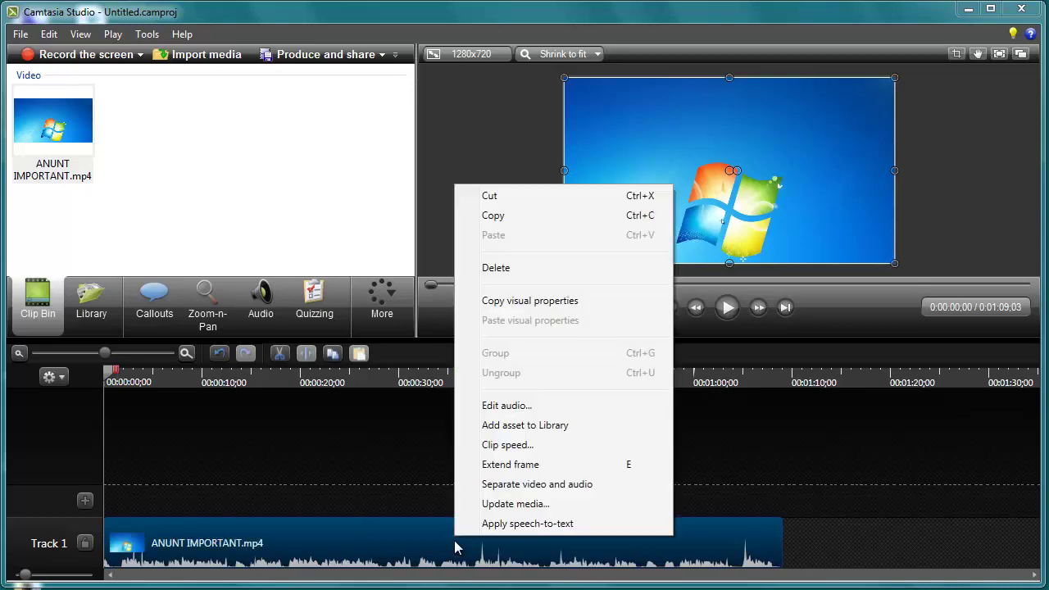
{"action": "left_click", "coordinate": [544, 485]}
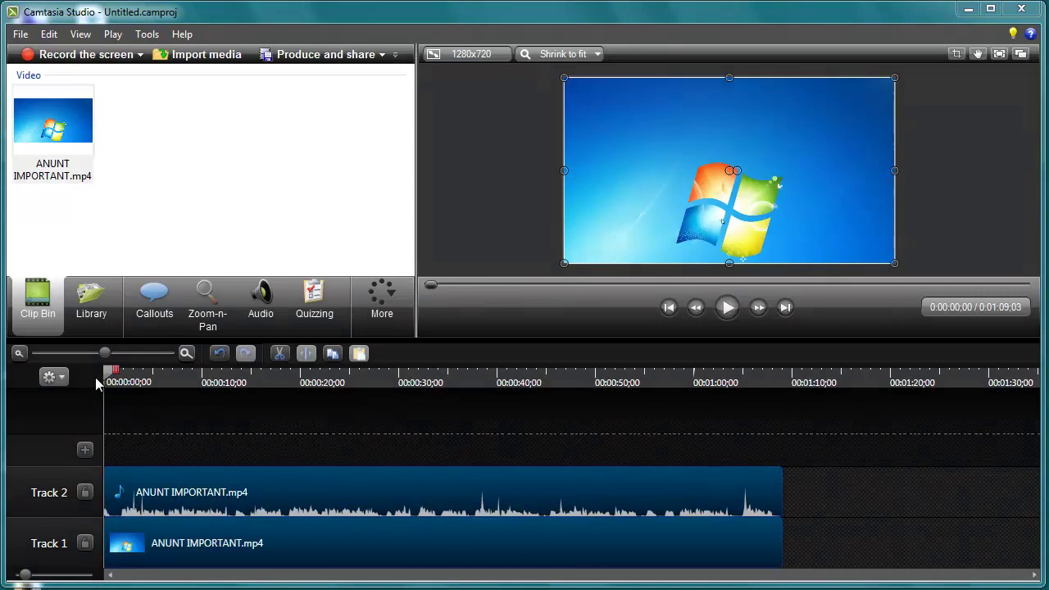
{"action": "left_click_drag", "start_coordinate": [106, 373], "coordinate": [413, 379]}
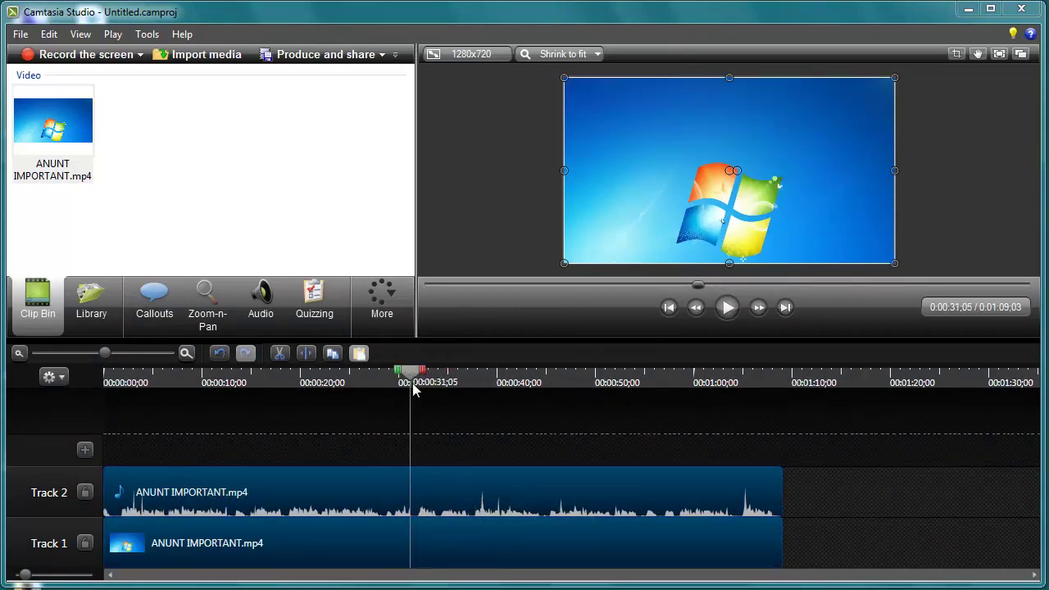
Split all tracks at 0:00:31;05 and return the playhead to the start of the timeline
{"action": "right_click", "coordinate": [414, 378]}
{"action": "left_click", "coordinate": [454, 384]}
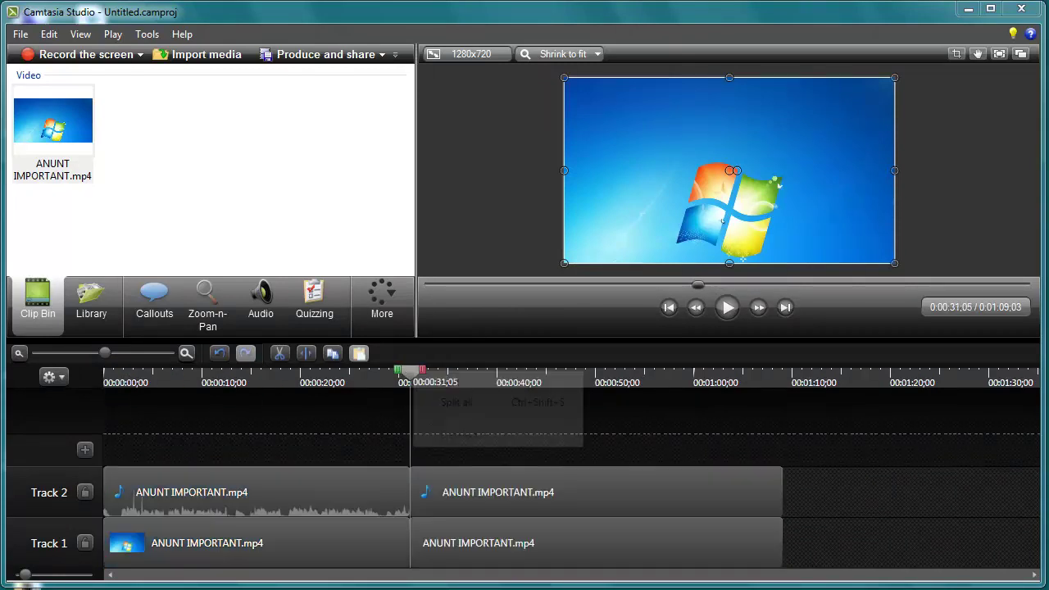
{"action": "left_click_drag", "start_coordinate": [414, 376], "coordinate": [105, 374]}
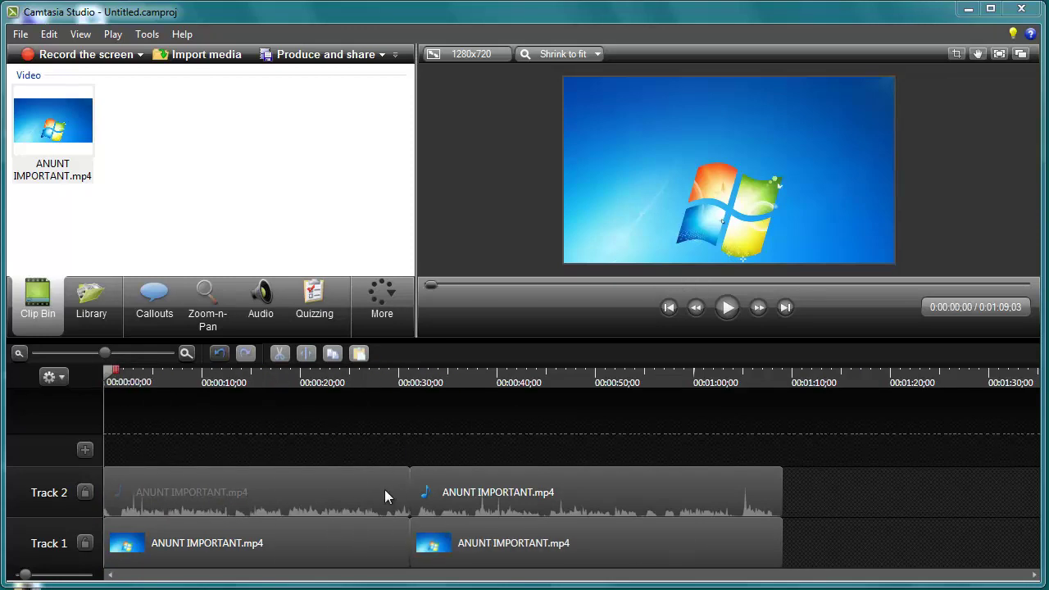
Select the split video and audio pieces on Track 1 and Track 2 in turn to examine them, and clear the selection
{"action": "left_click", "coordinate": [483, 497]}
{"action": "left_click", "coordinate": [256, 556]}
{"action": "left_click", "coordinate": [475, 555]}
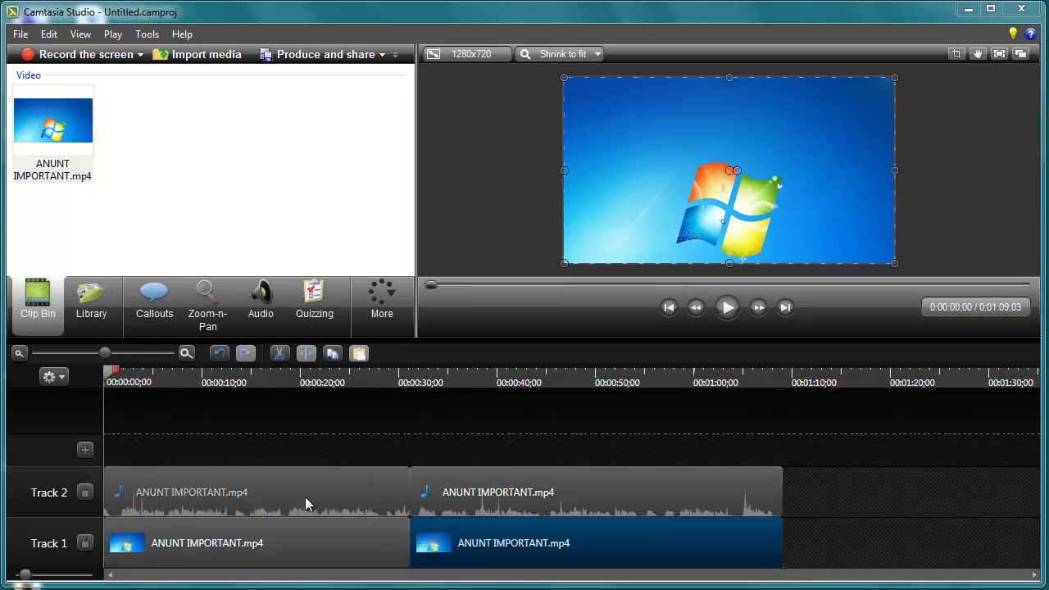
{"action": "left_click", "coordinate": [307, 499]}
{"action": "left_click", "coordinate": [368, 534]}
{"action": "left_click", "coordinate": [490, 543]}
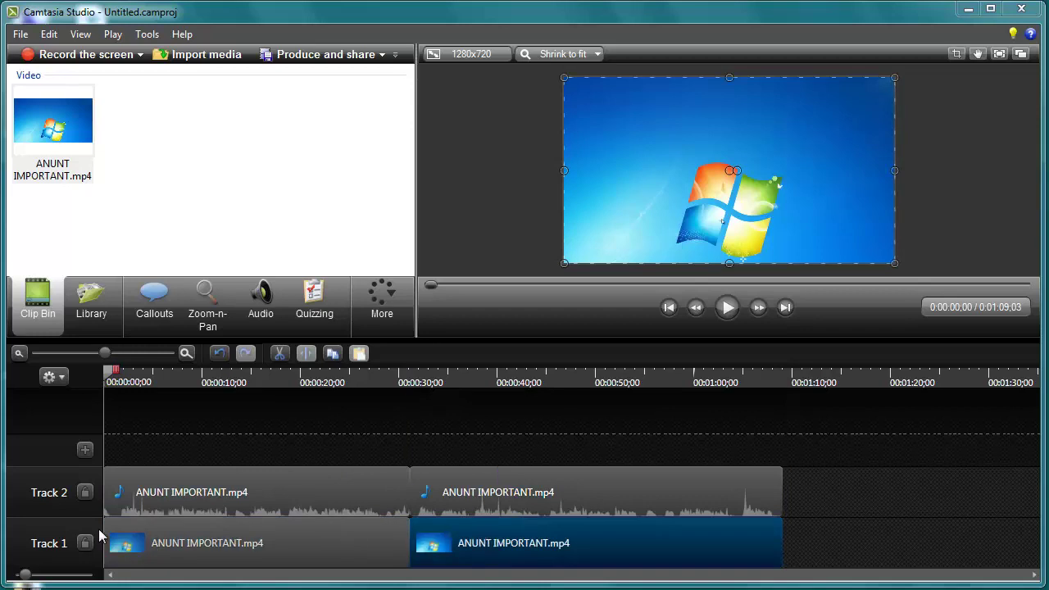
{"action": "left_click", "coordinate": [268, 560]}
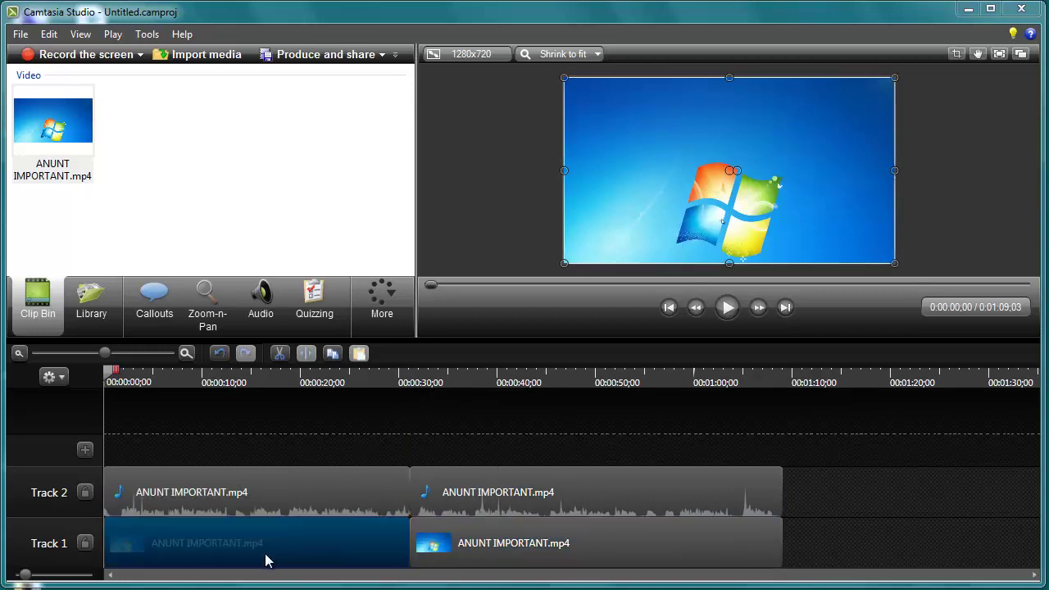
{"action": "left_click", "coordinate": [494, 537]}
{"action": "left_click", "coordinate": [323, 410]}
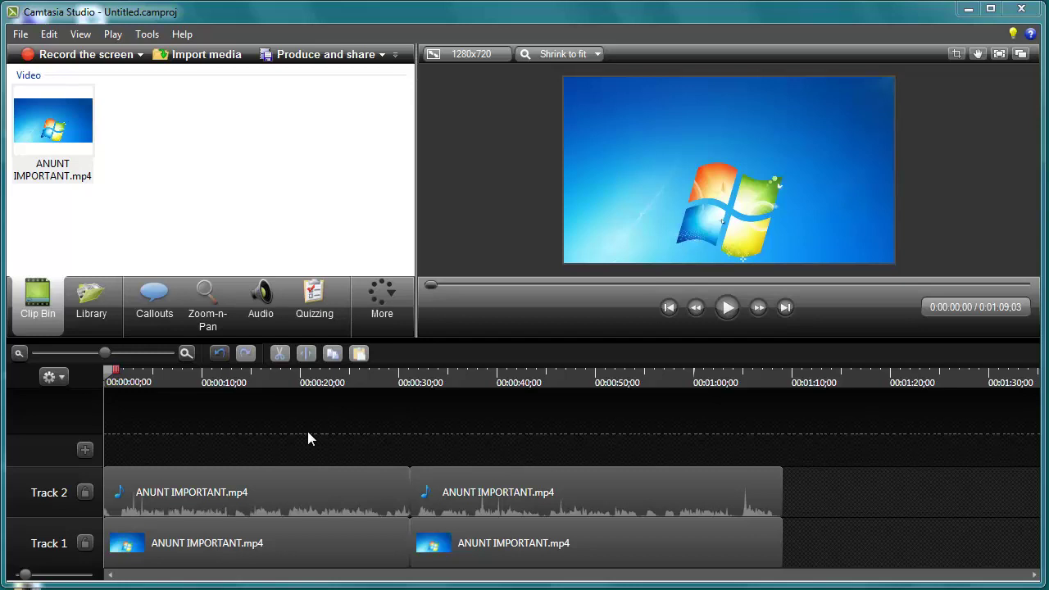
Add the Cube rotate transition to the first ANUNT IMPORTANT.mp4 clip on Track 1
{"action": "left_click", "coordinate": [261, 561]}
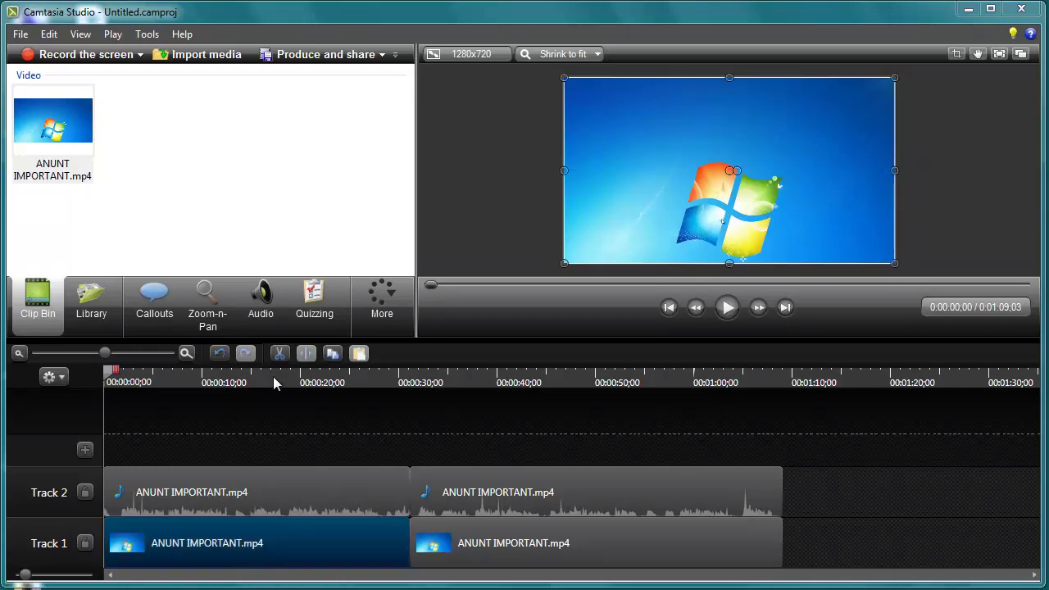
{"action": "left_click", "coordinate": [389, 322]}
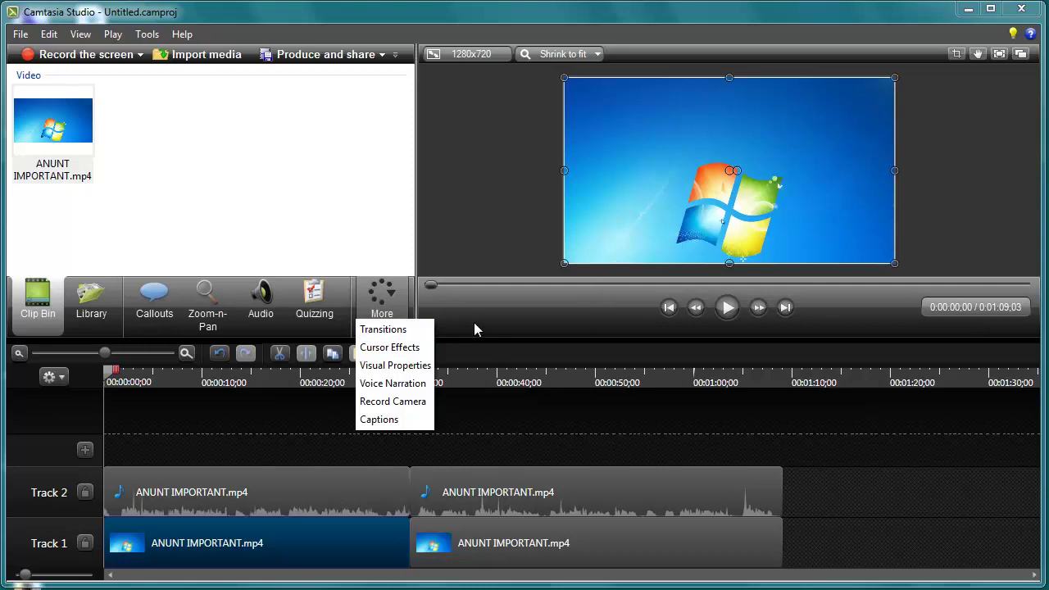
{"action": "left_click", "coordinate": [383, 330]}
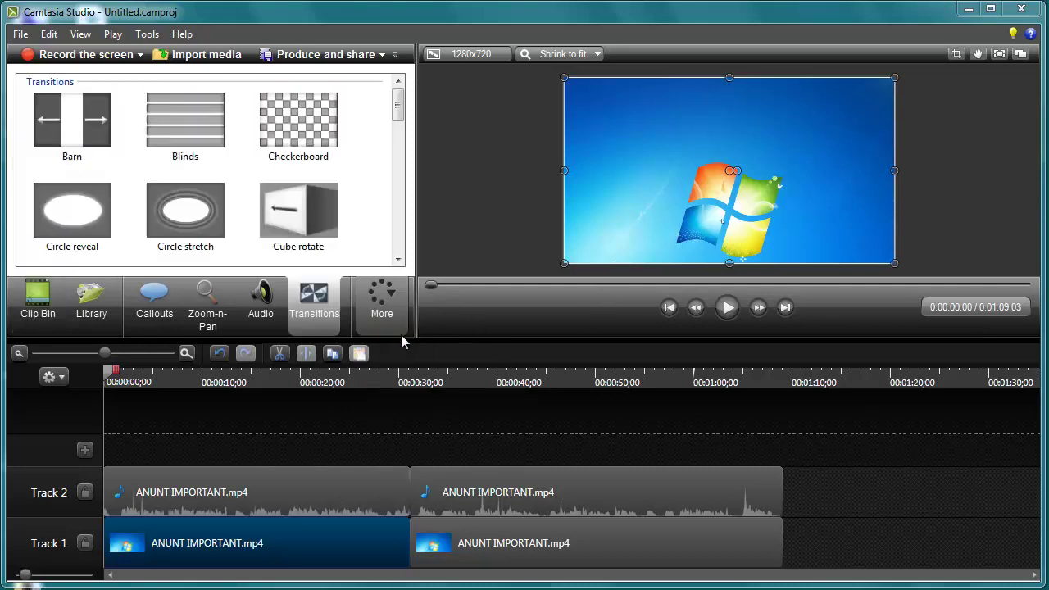
{"action": "left_click_drag", "start_coordinate": [397, 108], "coordinate": [397, 164]}
{"action": "scroll", "coordinate": [317, 162], "scroll_direction": "up", "scroll_amount": 5}
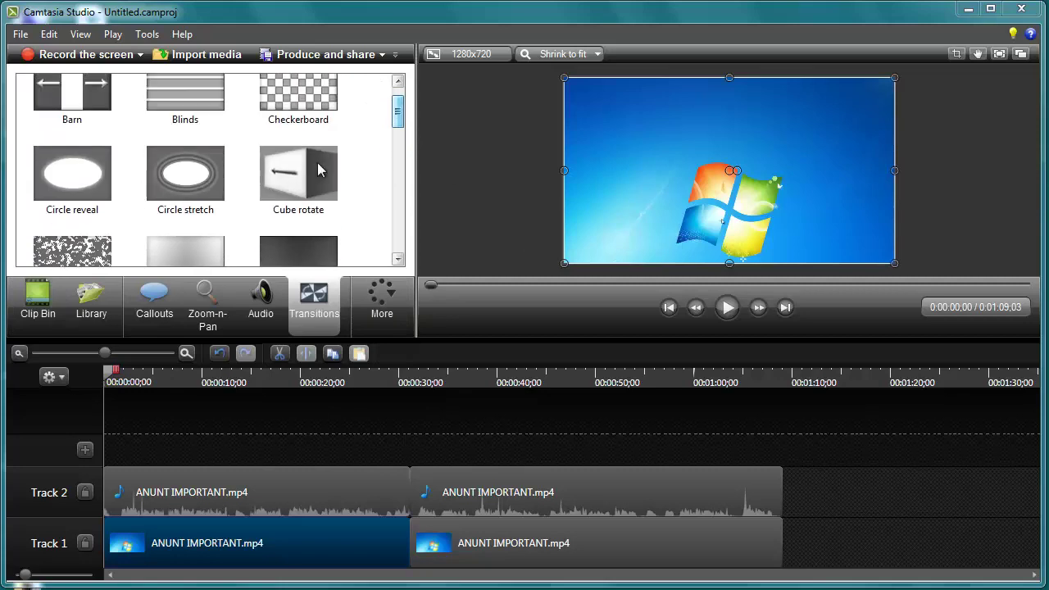
{"action": "left_click", "coordinate": [277, 192]}
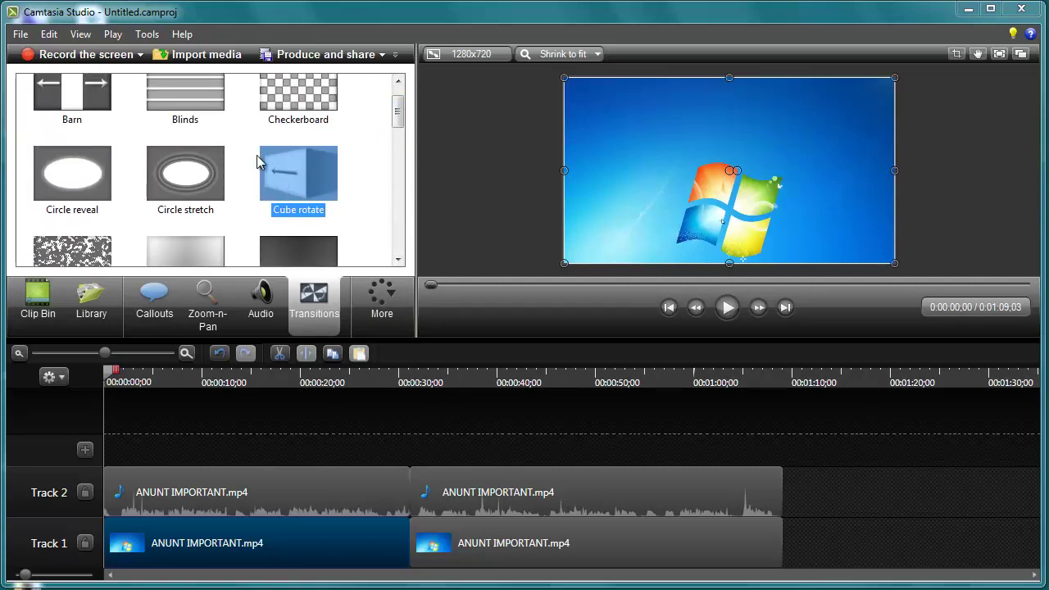
{"action": "right_click", "coordinate": [296, 172]}
{"action": "left_click", "coordinate": [368, 185]}
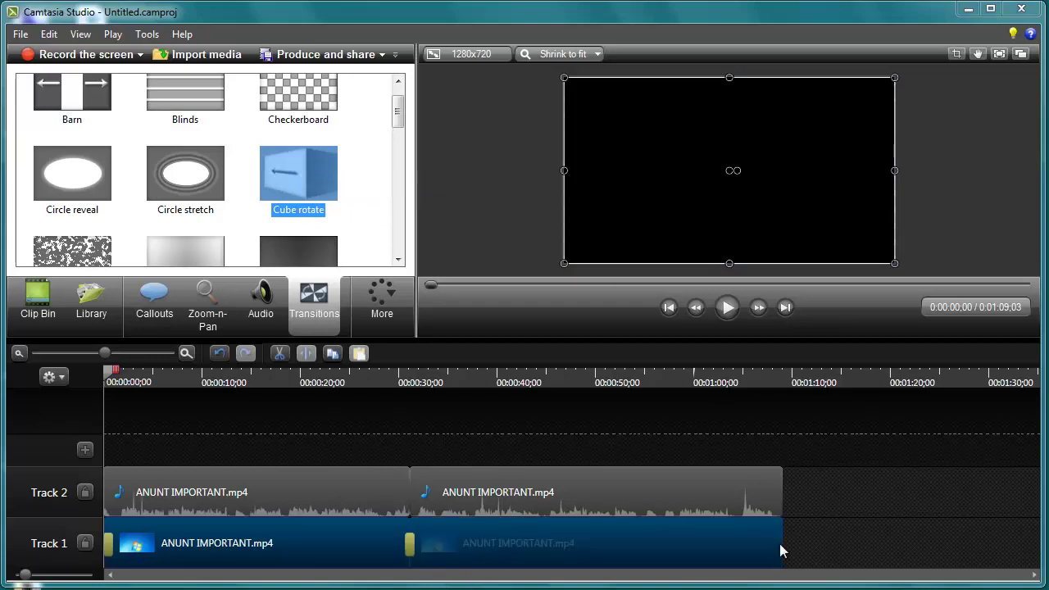
{"action": "left_click", "coordinate": [864, 520]}
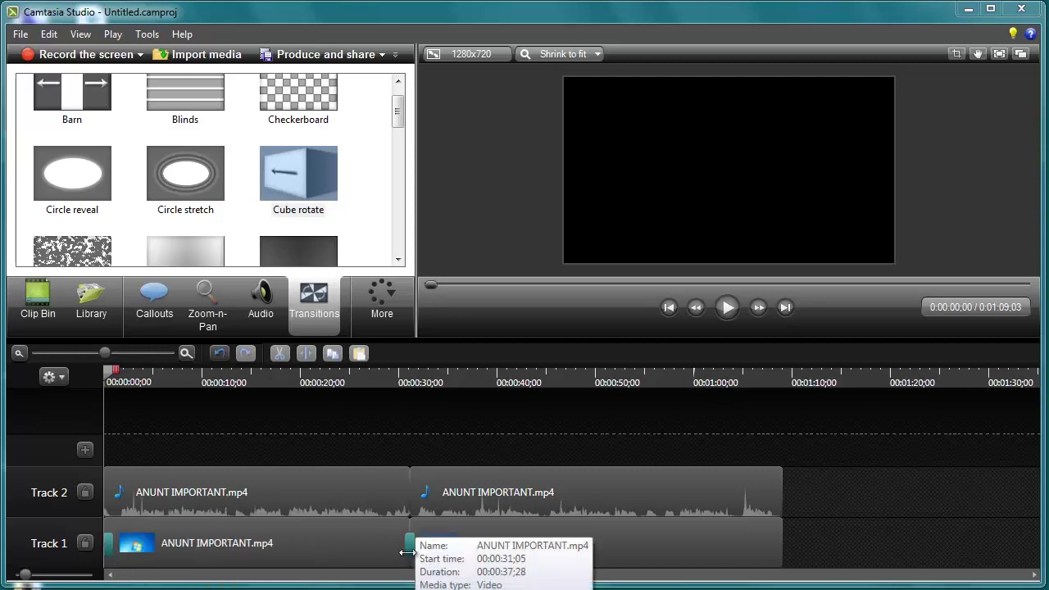
Add the Circle reveal transition to the second ANUNT IMPORTANT.mp4 clip on Track 1
{"action": "left_click", "coordinate": [695, 539]}
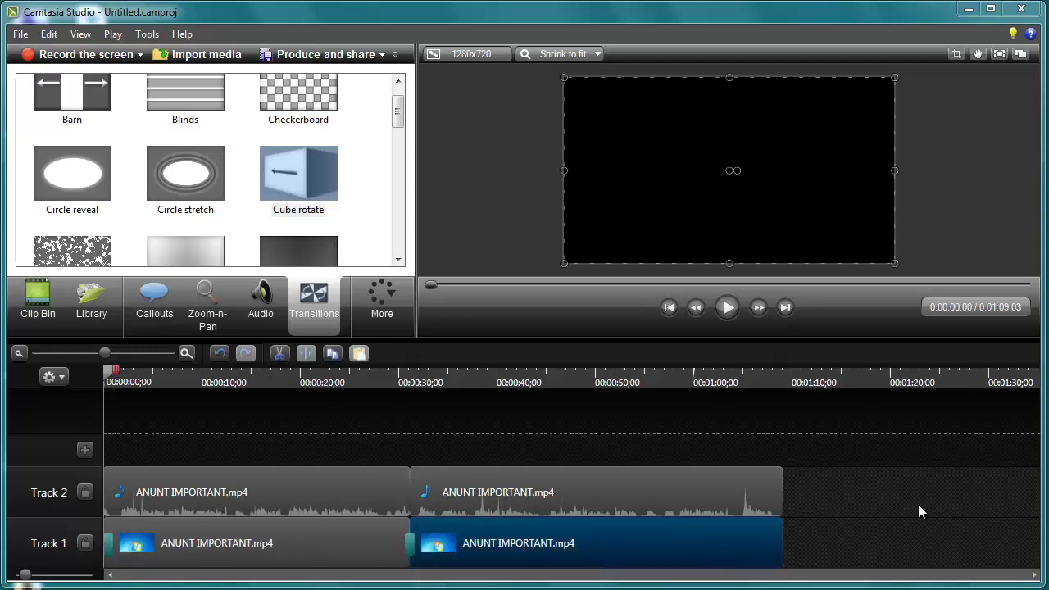
{"action": "left_click", "coordinate": [105, 174]}
{"action": "right_click", "coordinate": [105, 174]}
{"action": "left_click", "coordinate": [135, 176]}
{"action": "left_click", "coordinate": [869, 538]}
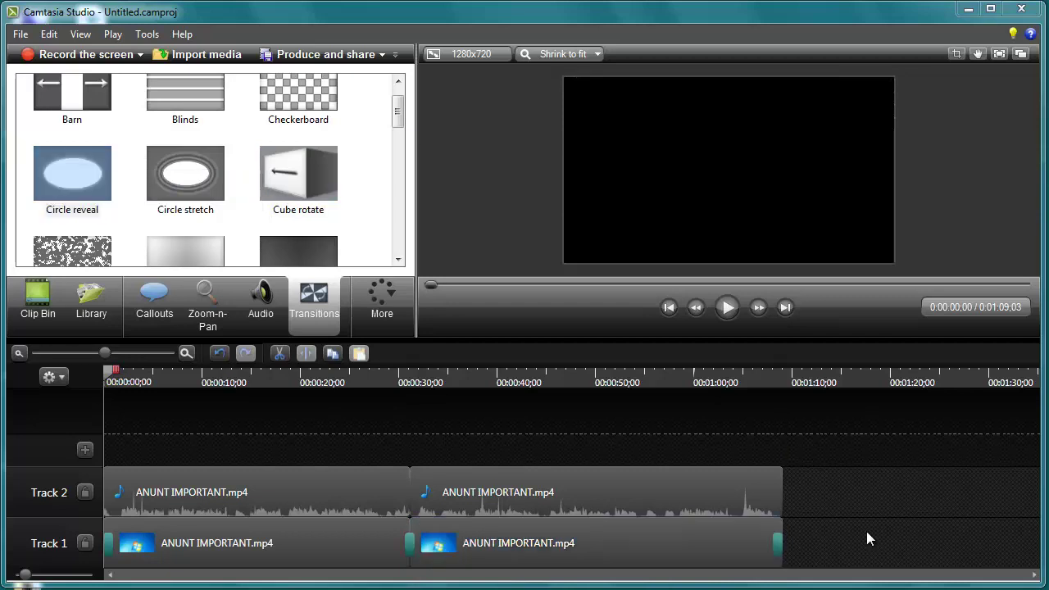
Preview the transitions at the start of the timeline, at the cut between the two clips, and at the end
{"action": "left_click", "coordinate": [726, 310]}
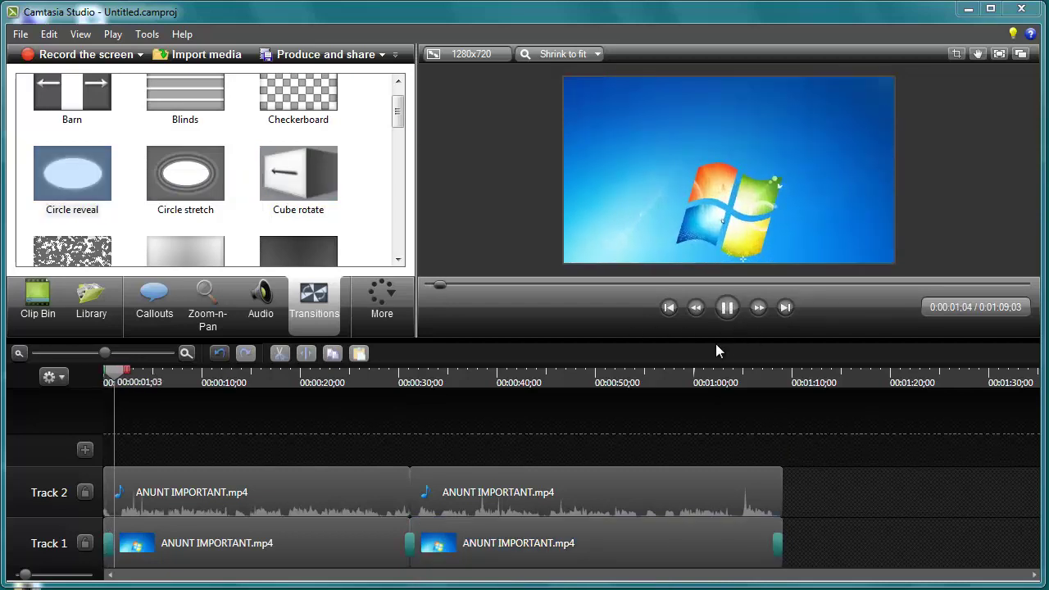
{"action": "left_click", "coordinate": [726, 307]}
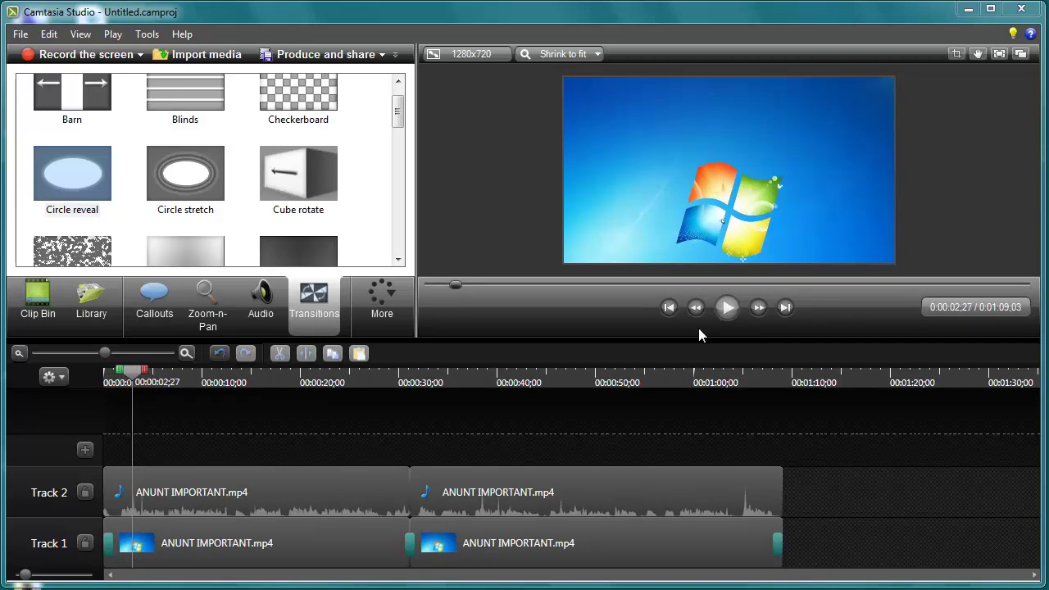
{"action": "left_click_drag", "start_coordinate": [121, 373], "coordinate": [402, 415]}
{"action": "left_click", "coordinate": [728, 309]}
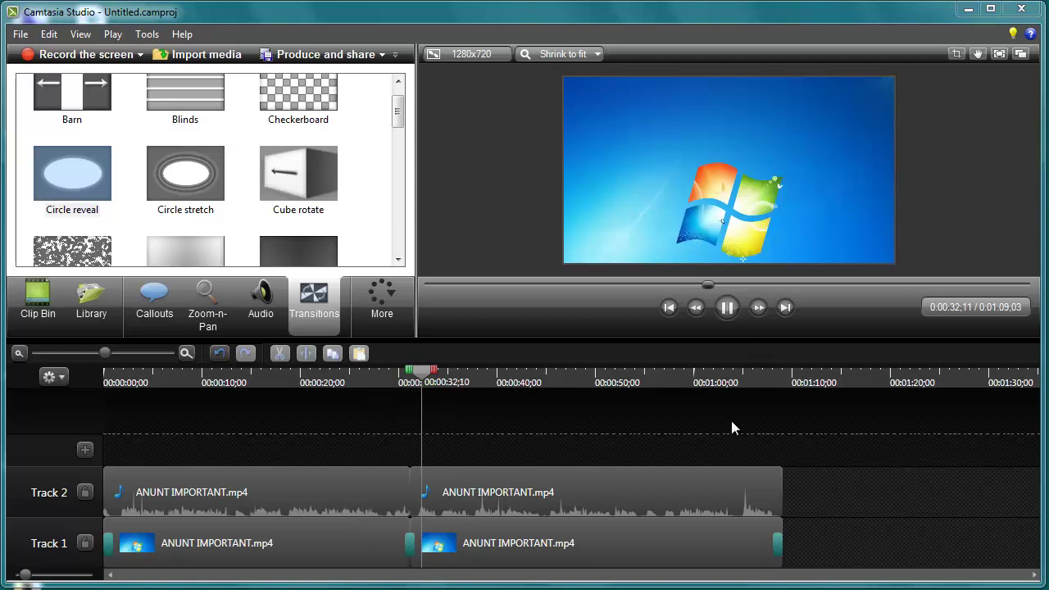
{"action": "left_click_drag", "start_coordinate": [435, 371], "coordinate": [370, 371]}
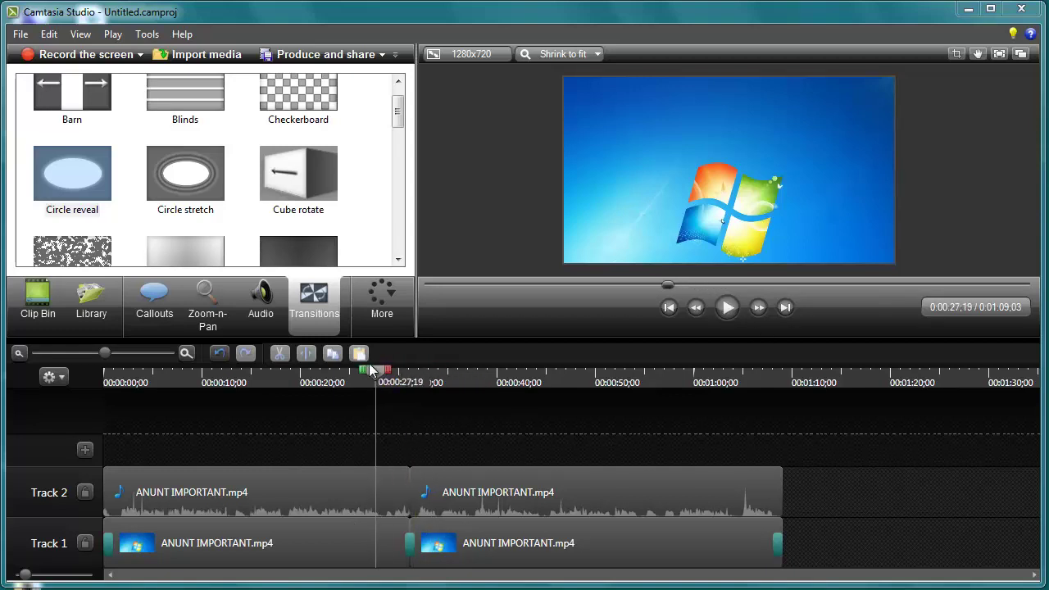
{"action": "left_click", "coordinate": [730, 311]}
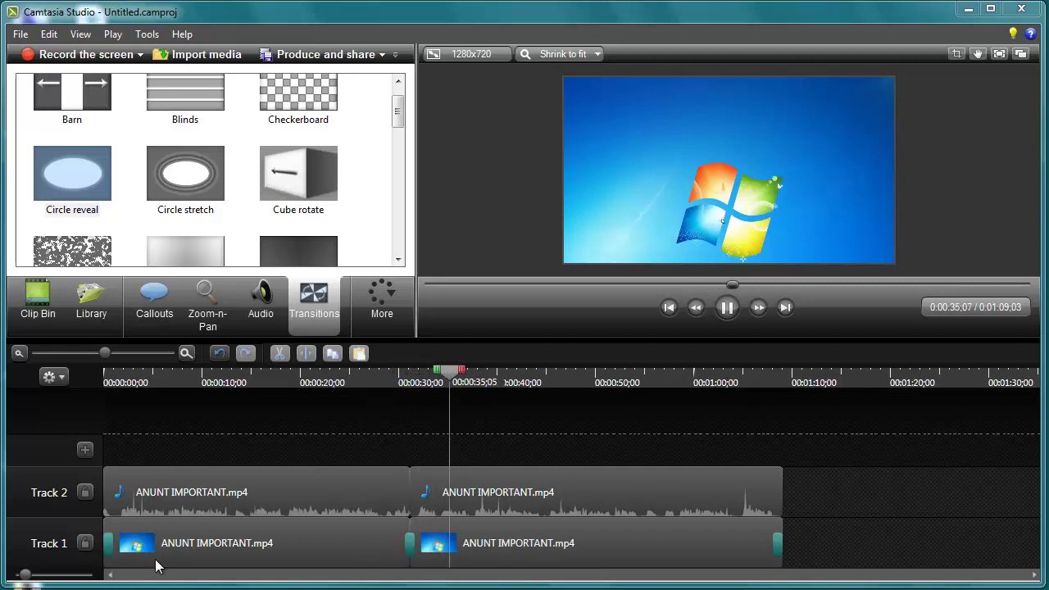
{"action": "left_click_drag", "start_coordinate": [474, 376], "coordinate": [759, 383]}
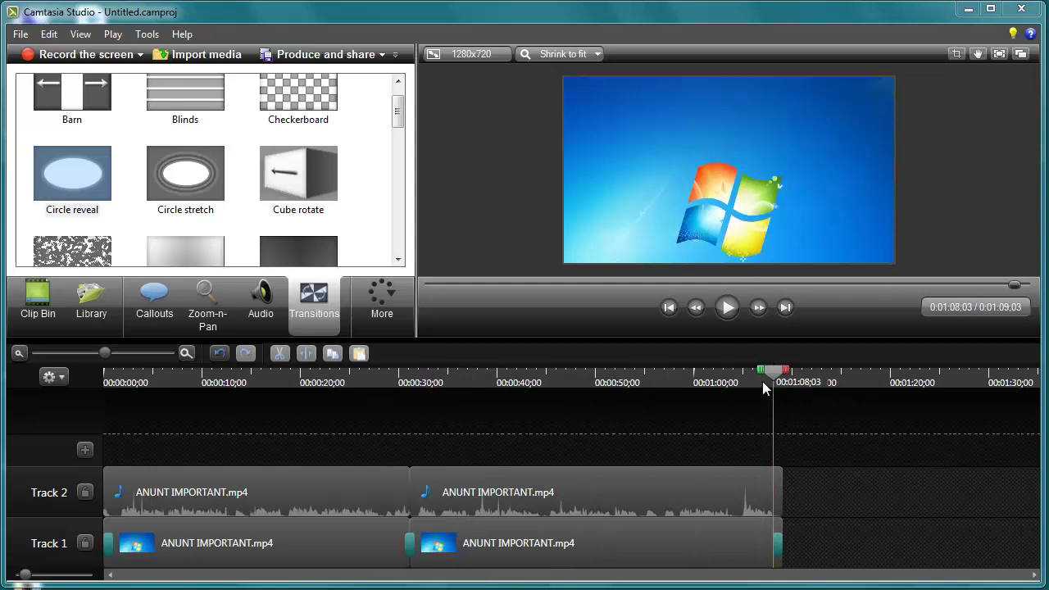
{"action": "left_click", "coordinate": [725, 315]}
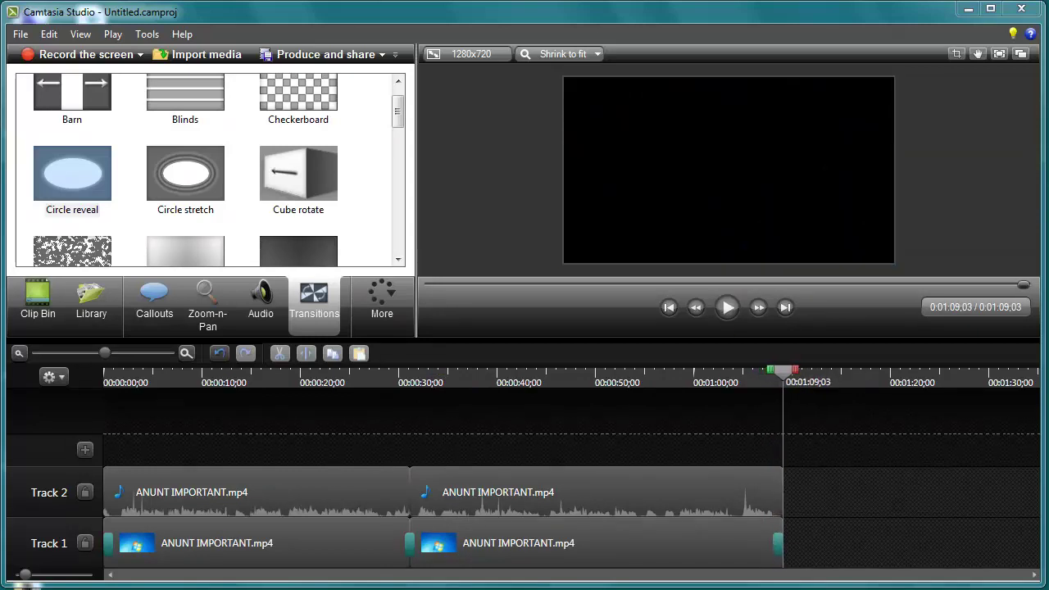
Open audio editing for the first audio clip on Track 2, review the volume, noise removal and fade tools, and deselect the clip
{"action": "left_click", "coordinate": [508, 546]}
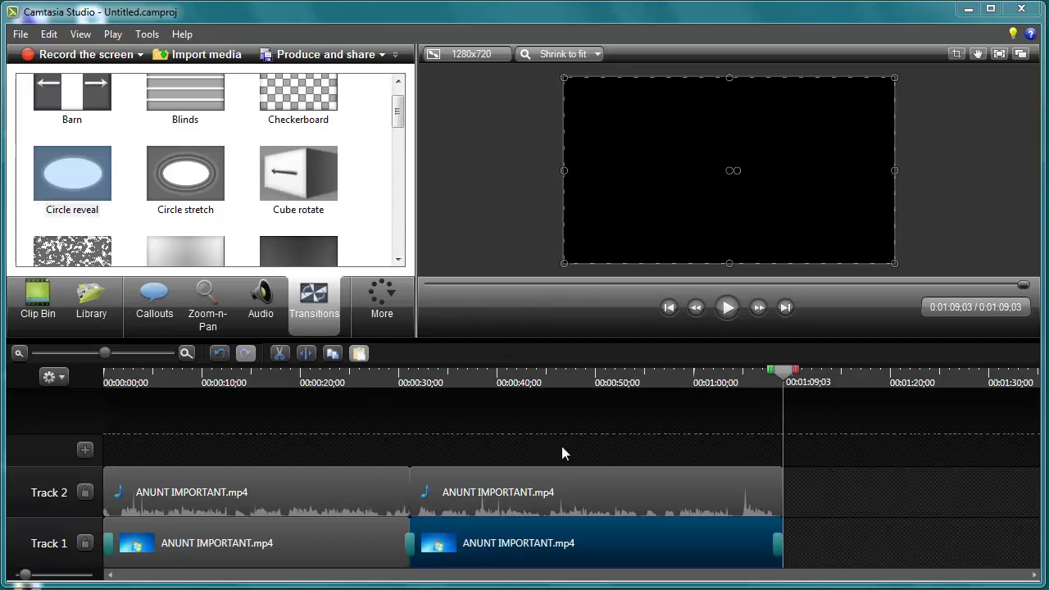
{"action": "left_click", "coordinate": [356, 496]}
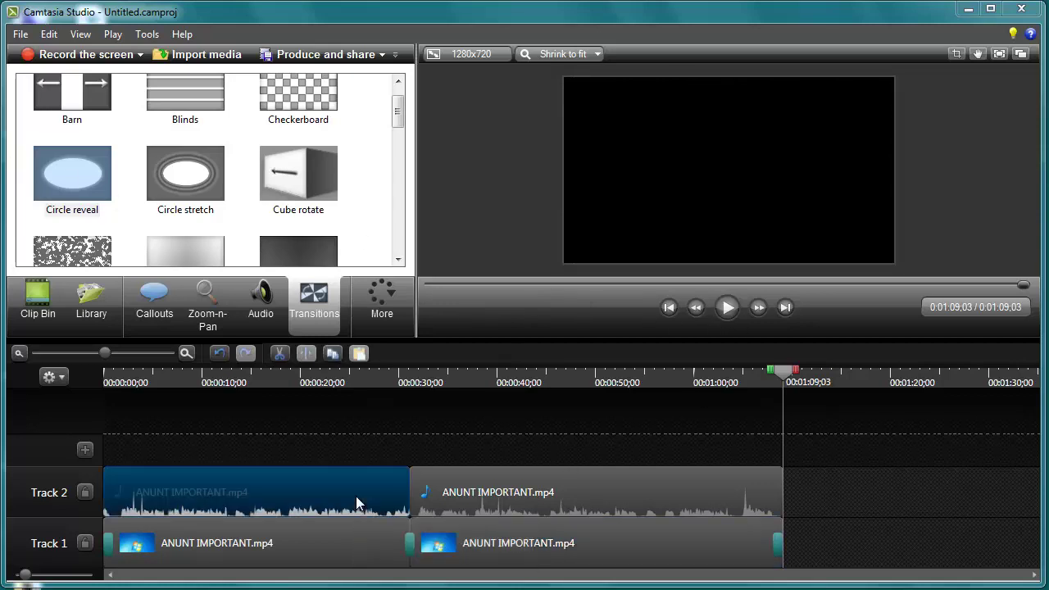
{"action": "right_click", "coordinate": [355, 496]}
{"action": "left_click", "coordinate": [394, 589]}
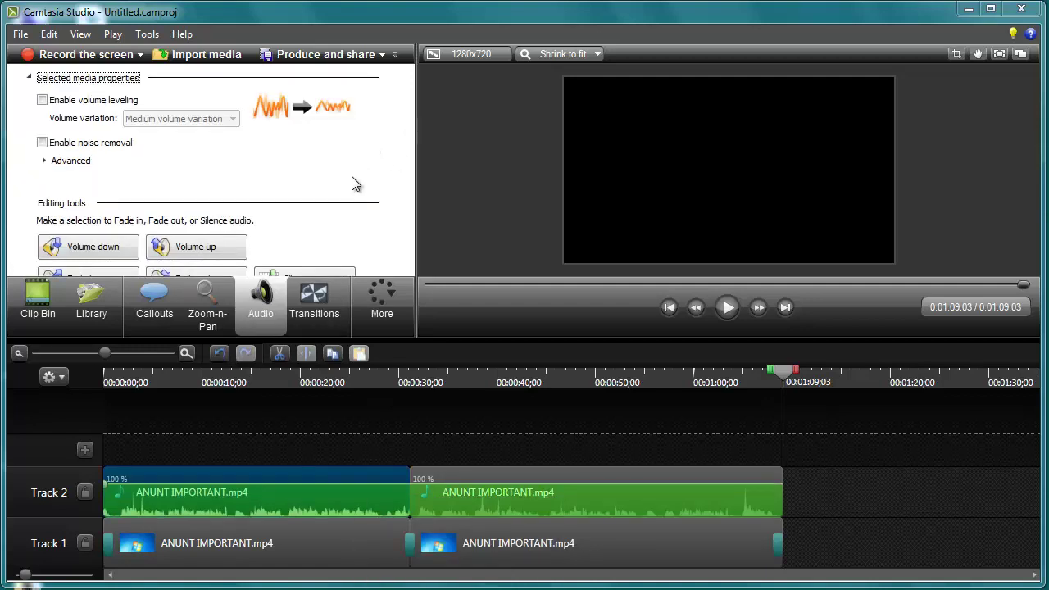
{"action": "scroll", "coordinate": [347, 192], "scroll_direction": "down", "scroll_amount": 2}
{"action": "scroll", "coordinate": [346, 192], "scroll_direction": "down", "scroll_amount": 1}
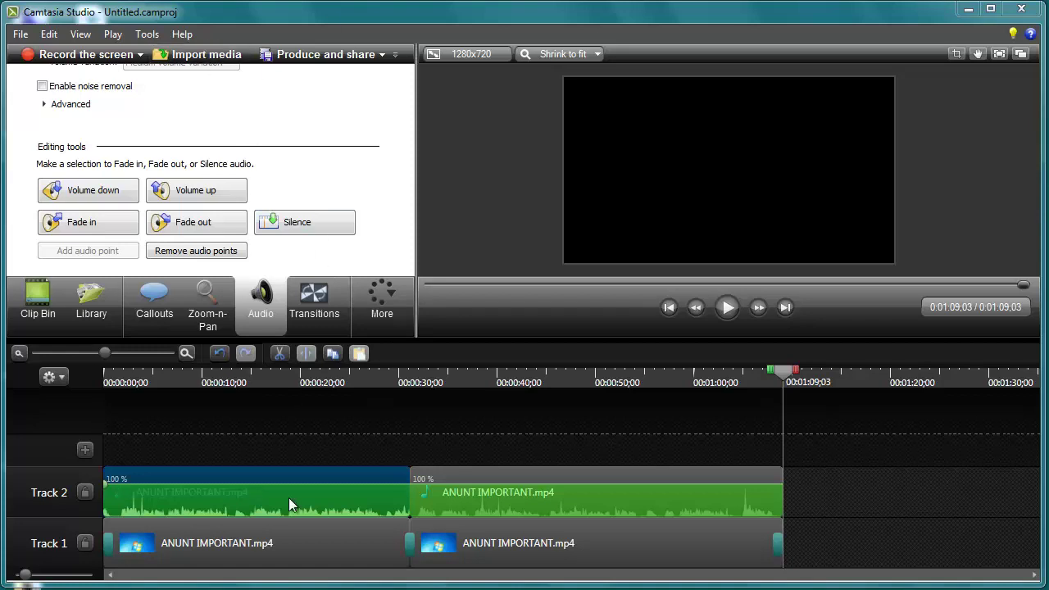
{"action": "left_click", "coordinate": [871, 485]}
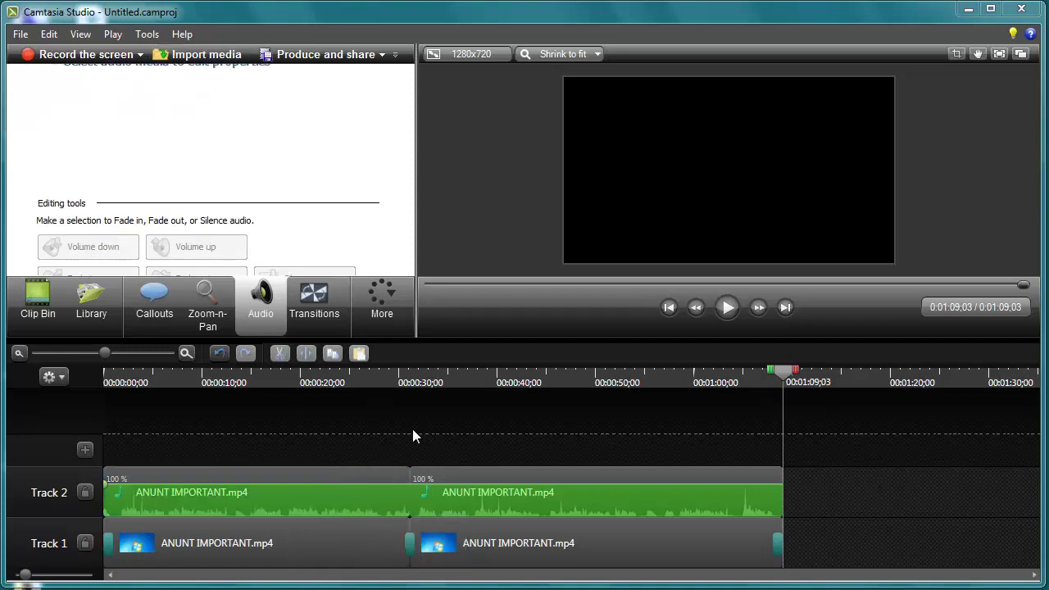
Add a Blur callout at 0:00:14;21, over the first clip on Track 1
{"action": "left_click", "coordinate": [39, 304]}
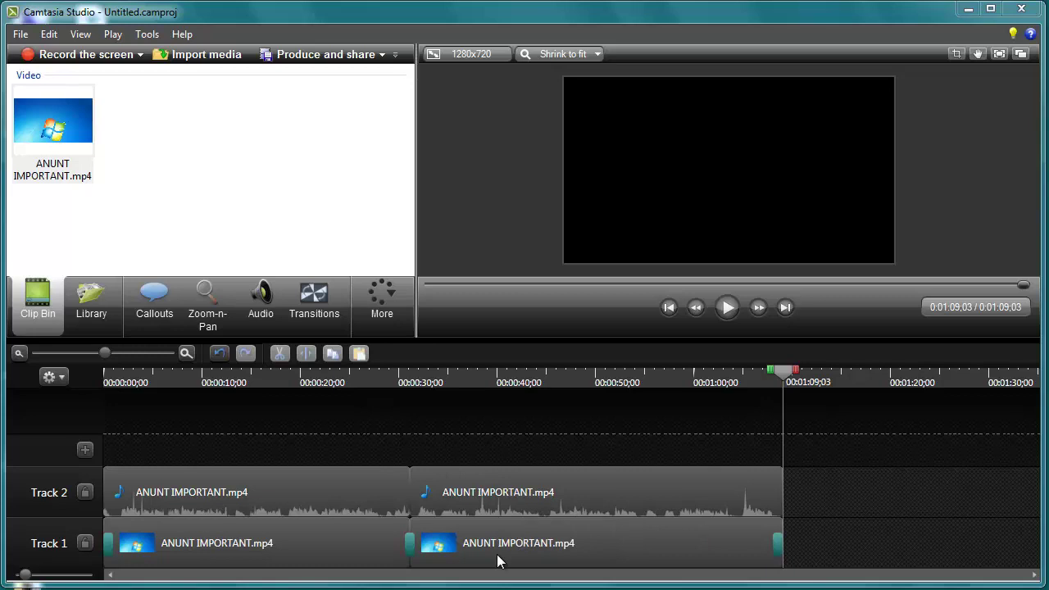
{"action": "left_click", "coordinate": [299, 551]}
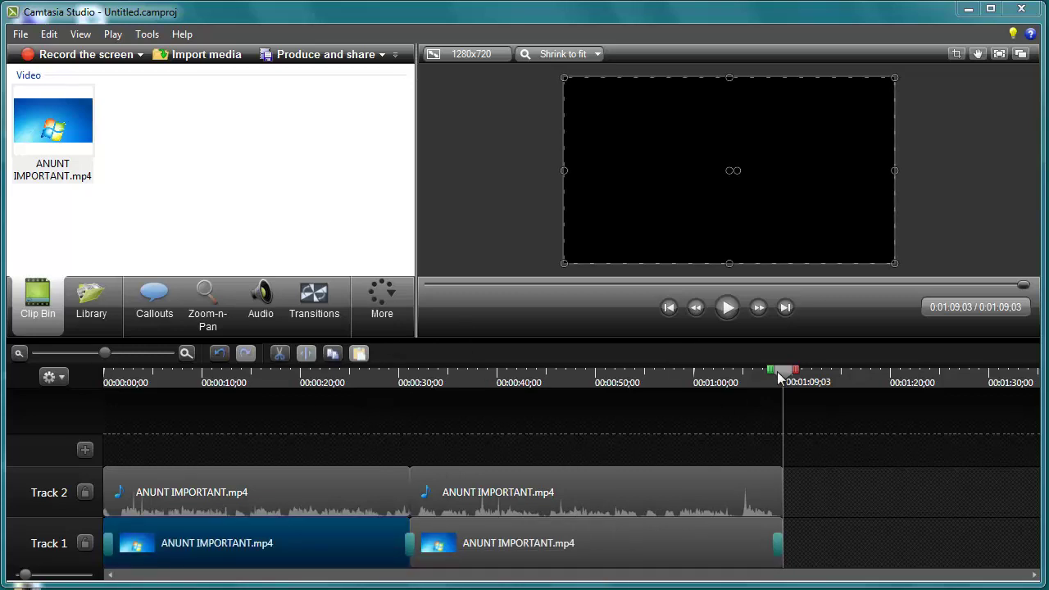
{"action": "left_click_drag", "start_coordinate": [779, 374], "coordinate": [278, 375]}
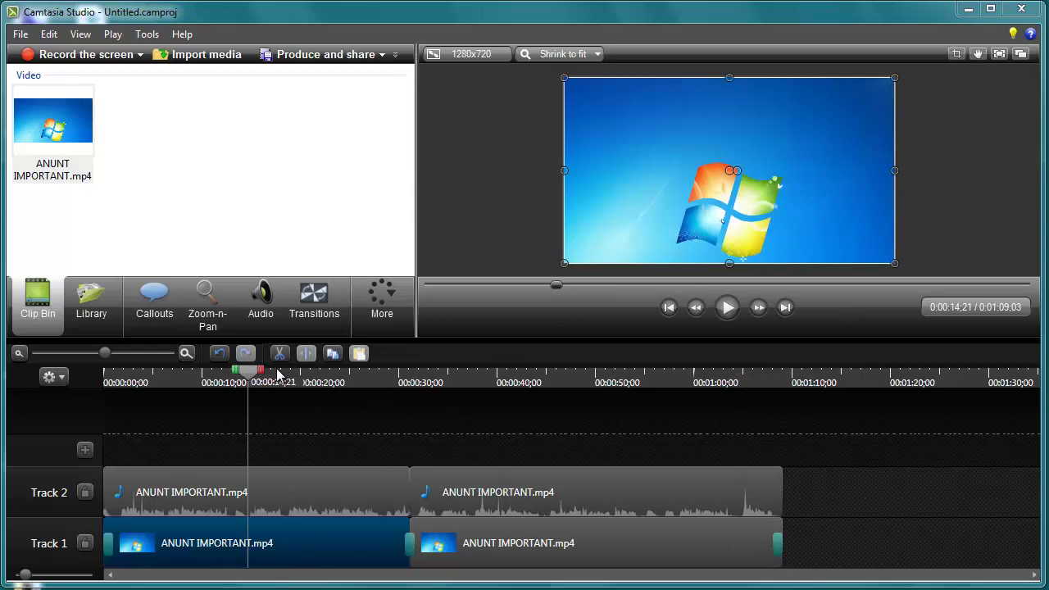
{"action": "left_click", "coordinate": [154, 300]}
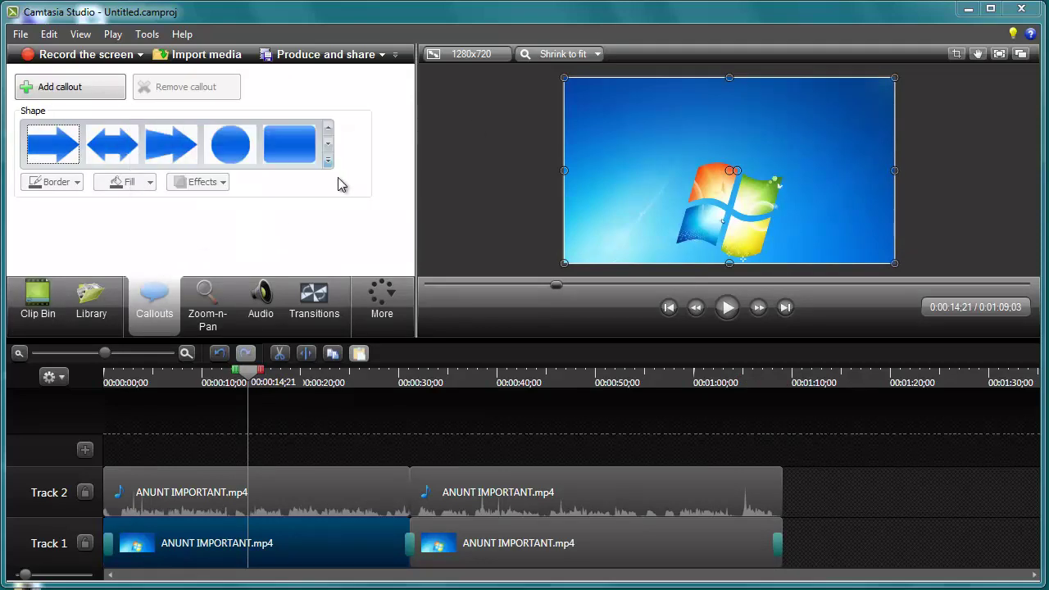
{"action": "left_click", "coordinate": [328, 162]}
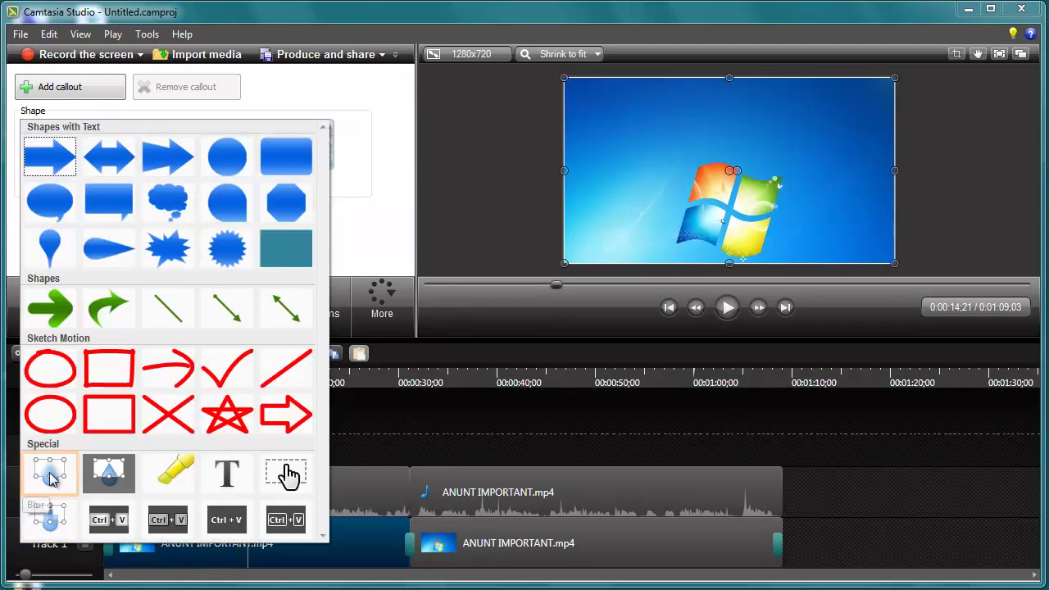
{"action": "left_click", "coordinate": [58, 529]}
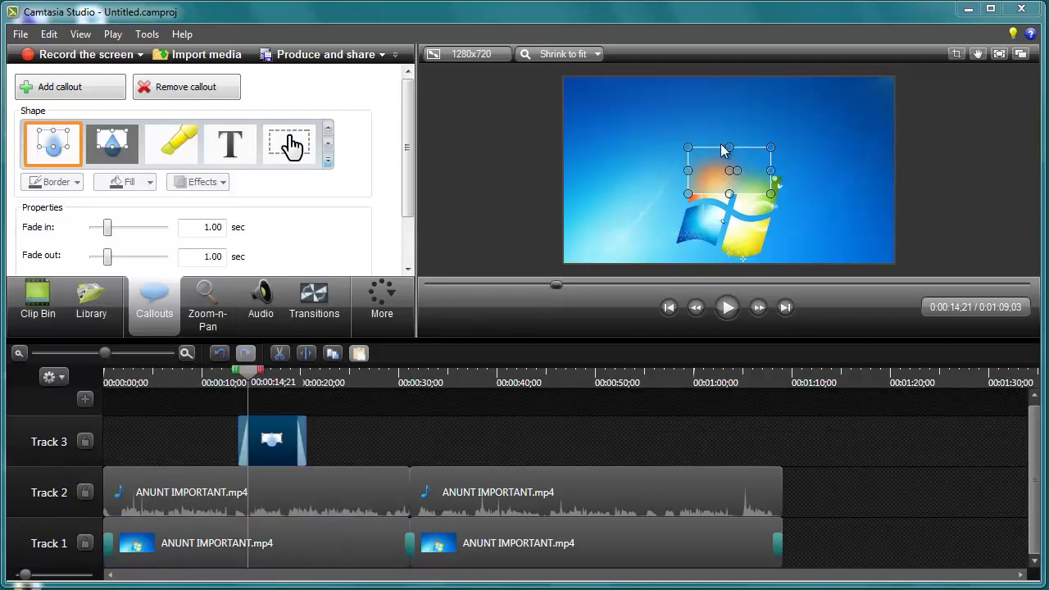
Move and enlarge the Blur callout so that it covers the whole Windows logo in the preview
{"action": "left_click_drag", "start_coordinate": [704, 168], "coordinate": [718, 248]}
{"action": "left_click_drag", "start_coordinate": [680, 201], "coordinate": [670, 201]}
{"action": "left_click_drag", "start_coordinate": [760, 200], "coordinate": [800, 201]}
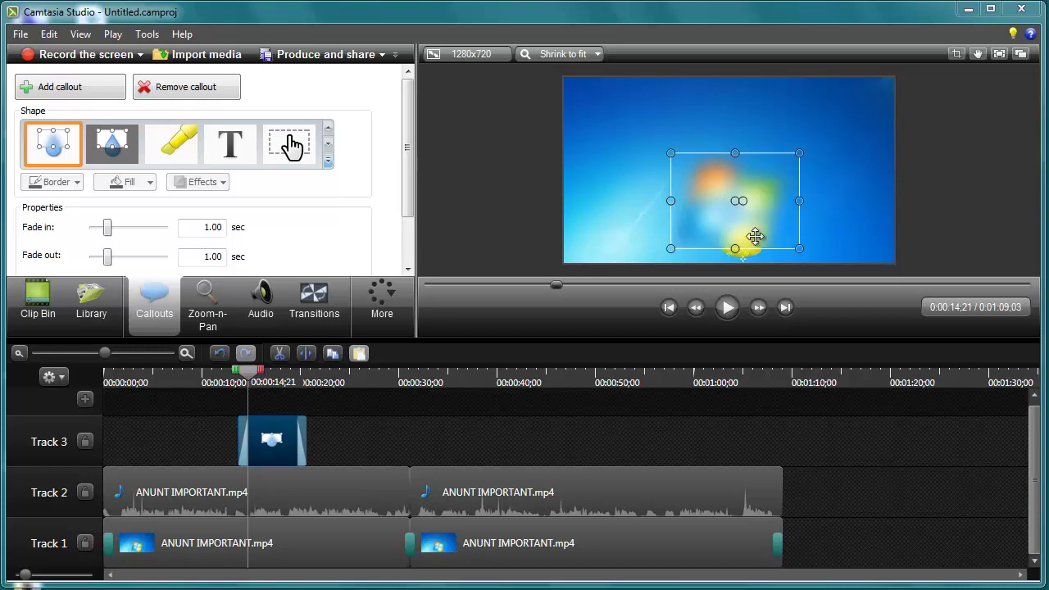
{"action": "left_click_drag", "start_coordinate": [735, 249], "coordinate": [735, 259]}
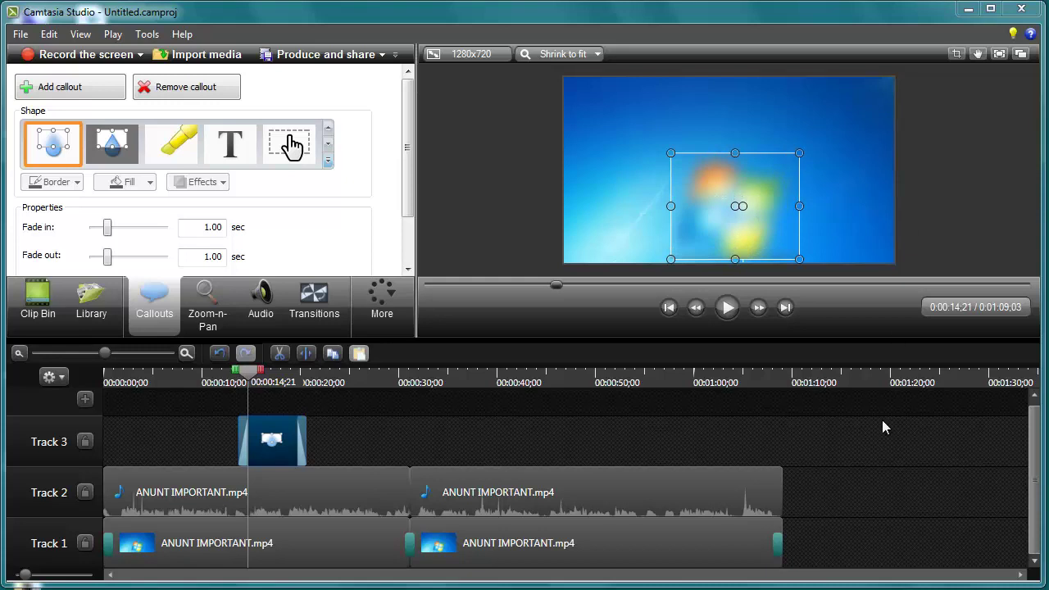
Compare the preview at the Blur callout's start, 0:00:13;21, with its blurred section, and review the callout's fade and intensity properties
{"action": "left_click", "coordinate": [827, 422]}
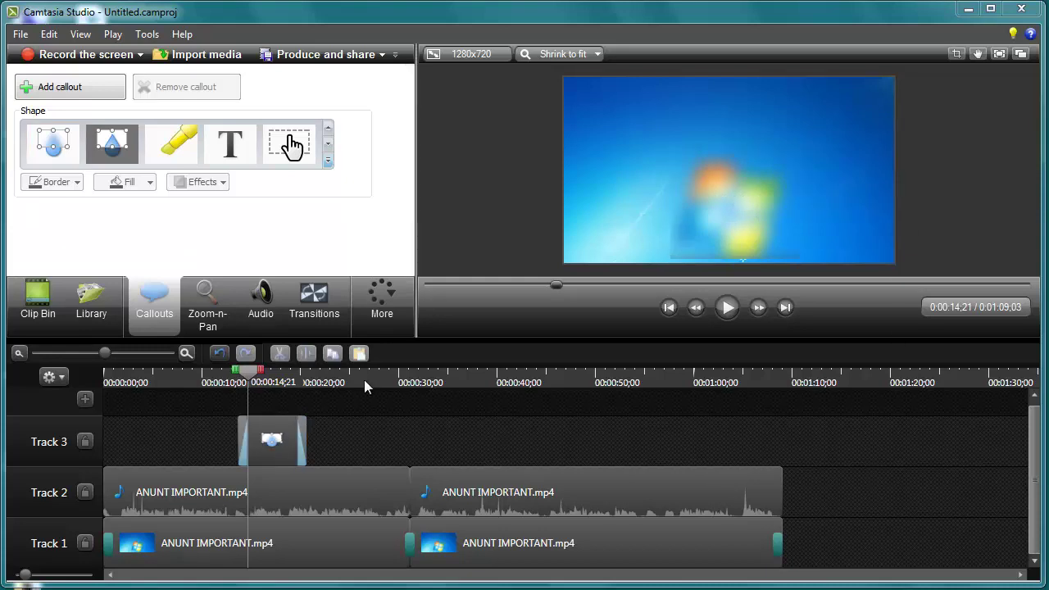
{"action": "left_click", "coordinate": [714, 217]}
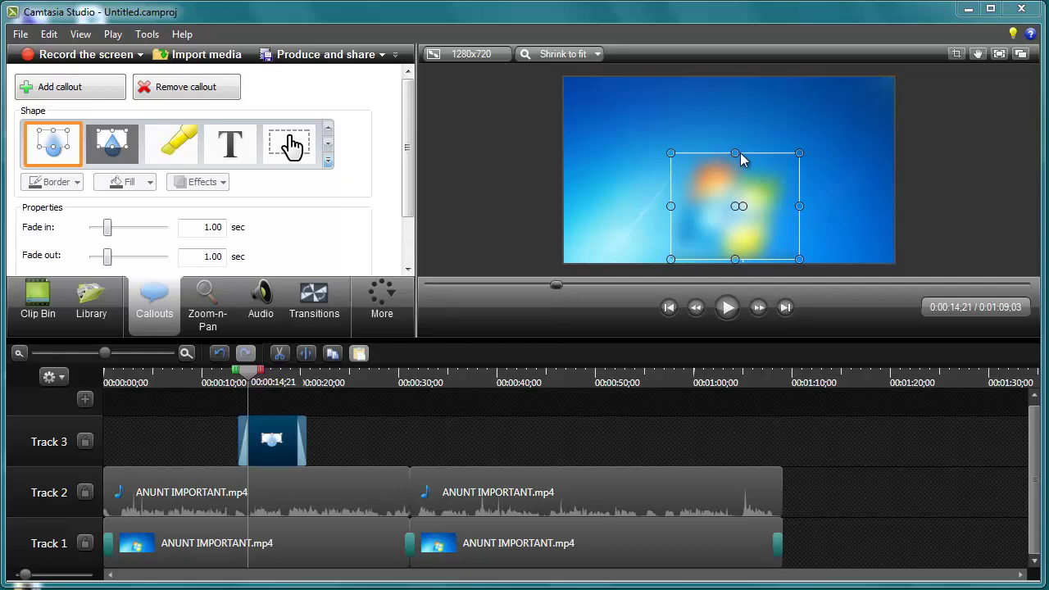
{"action": "mouse_move", "coordinate": [261, 441]}
{"action": "mouse_move", "coordinate": [250, 374]}
{"action": "left_mouse_down"}
{"action": "mouse_move", "coordinate": [236, 370]}
{"action": "mouse_move", "coordinate": [244, 369]}
{"action": "left_mouse_up"}
{"action": "left_click", "coordinate": [331, 427]}
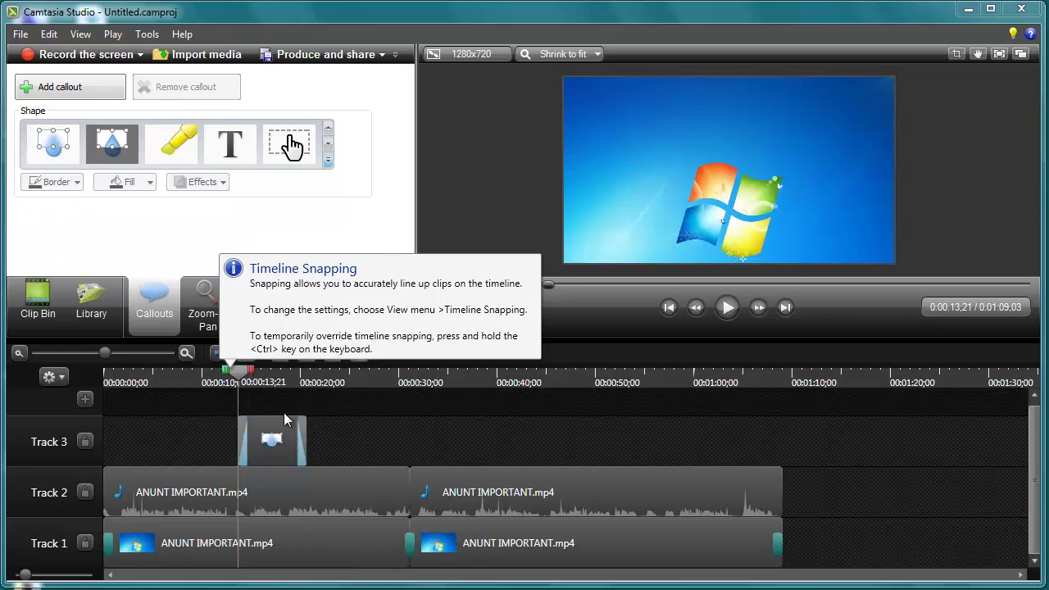
{"action": "left_click", "coordinate": [268, 441]}
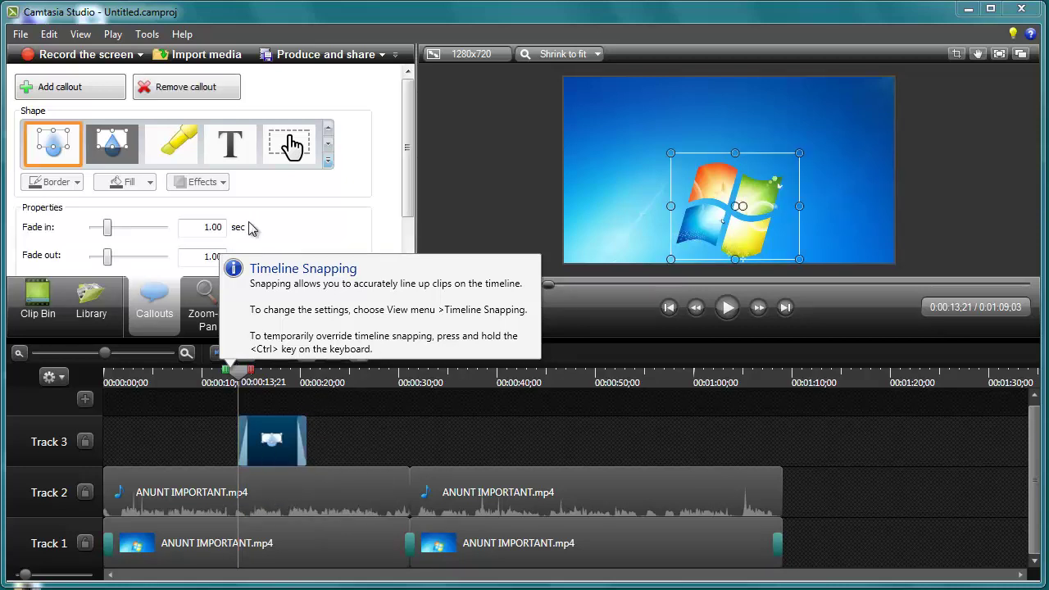
{"action": "scroll", "coordinate": [401, 156], "scroll_direction": "down", "scroll_amount": 2}
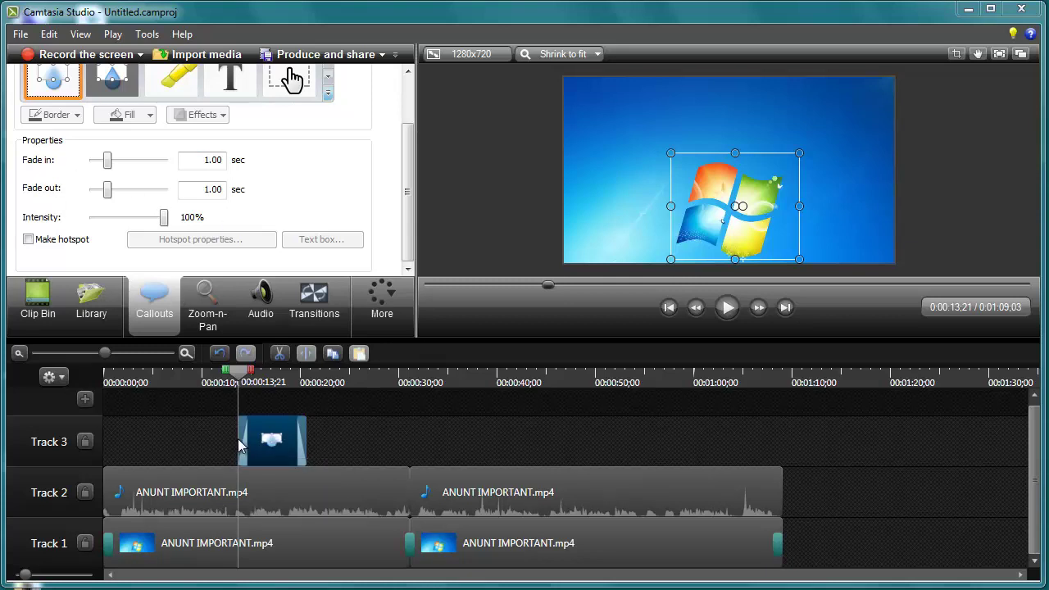
Lengthen the Blur callout on Track 3 slightly at both its start and its end, and deselect it
{"action": "left_click_drag", "start_coordinate": [238, 440], "coordinate": [229, 439]}
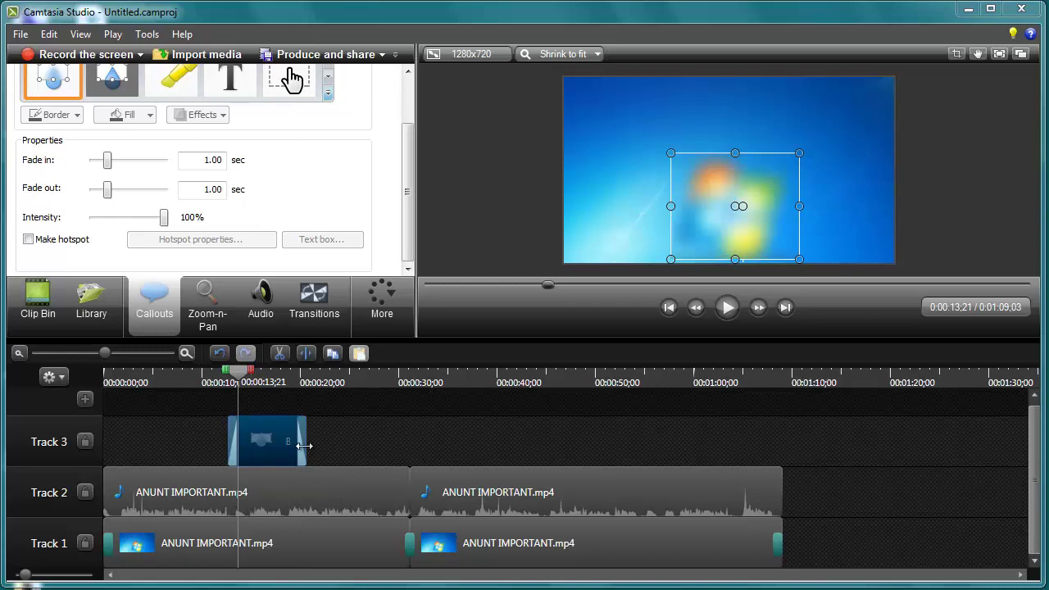
{"action": "left_click_drag", "start_coordinate": [305, 445], "coordinate": [312, 446]}
{"action": "left_click", "coordinate": [407, 451]}
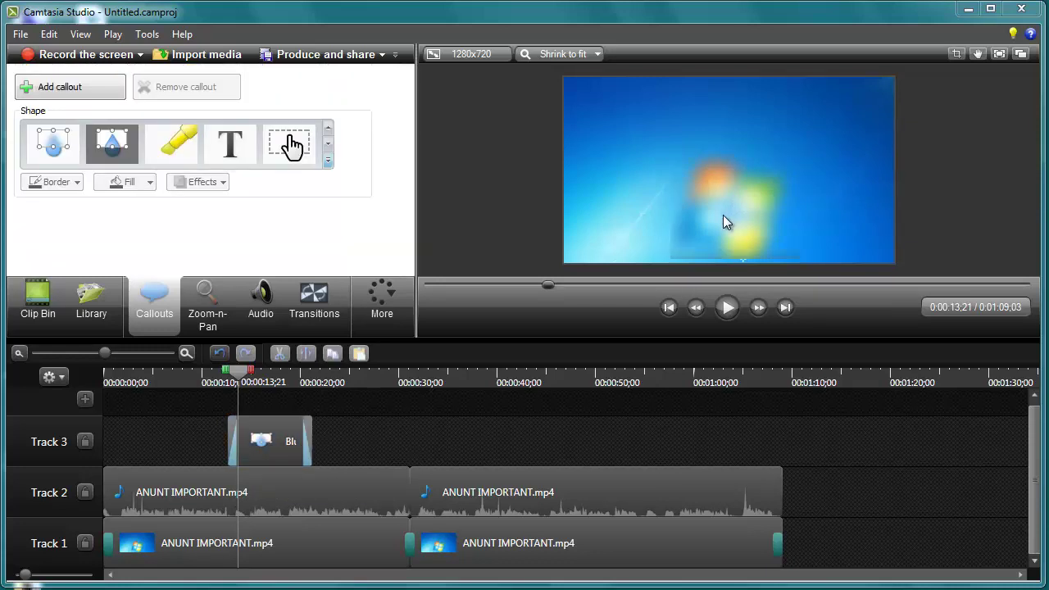
Add a Pixelate callout at 0:00:39;08, over the second clip on Track 1
{"action": "left_click_drag", "start_coordinate": [244, 374], "coordinate": [492, 376]}
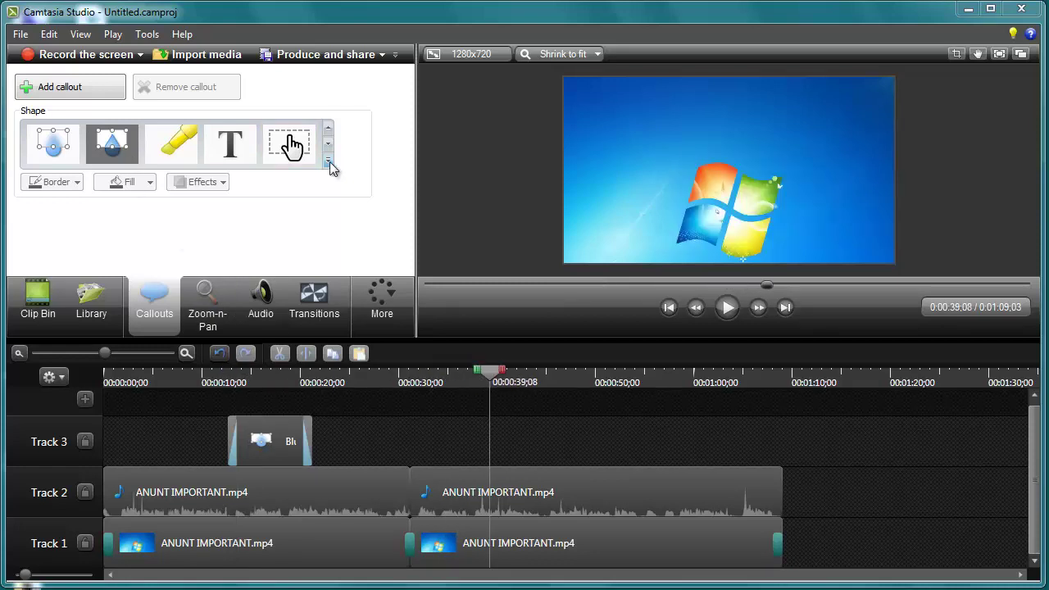
{"action": "left_click", "coordinate": [329, 162]}
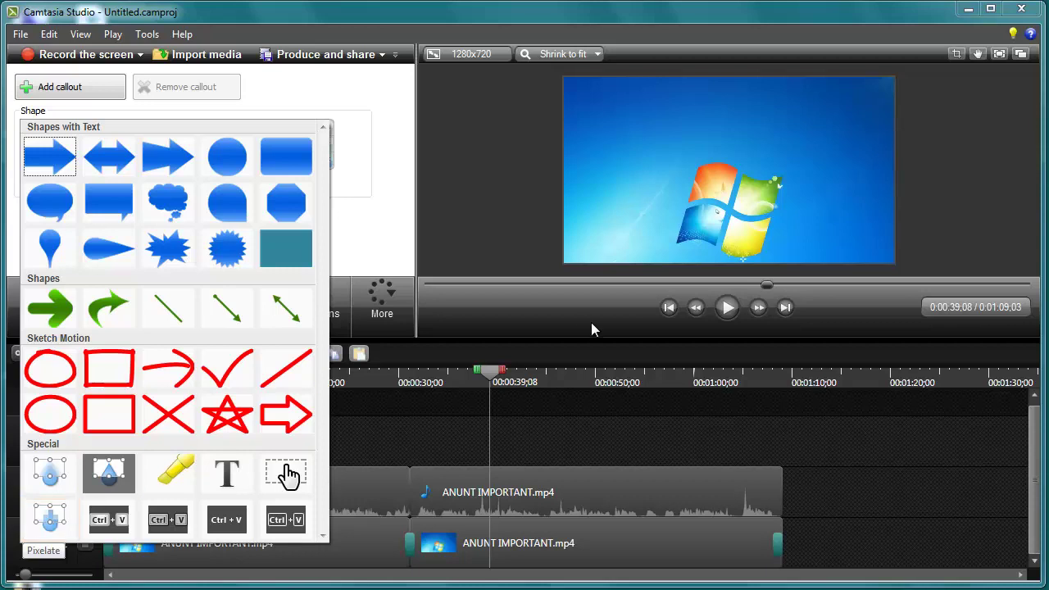
{"action": "left_click", "coordinate": [71, 515]}
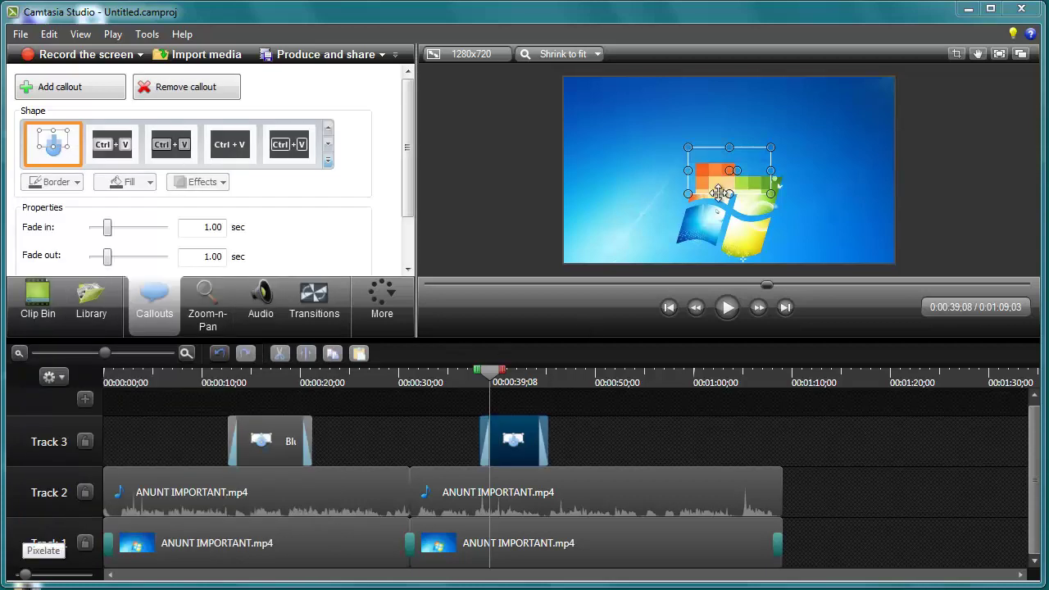
Enlarge the Pixelate callout to cover the whole Windows logo, and lengthen it slightly at both ends on the timeline
{"action": "left_click_drag", "start_coordinate": [720, 182], "coordinate": [818, 260]}
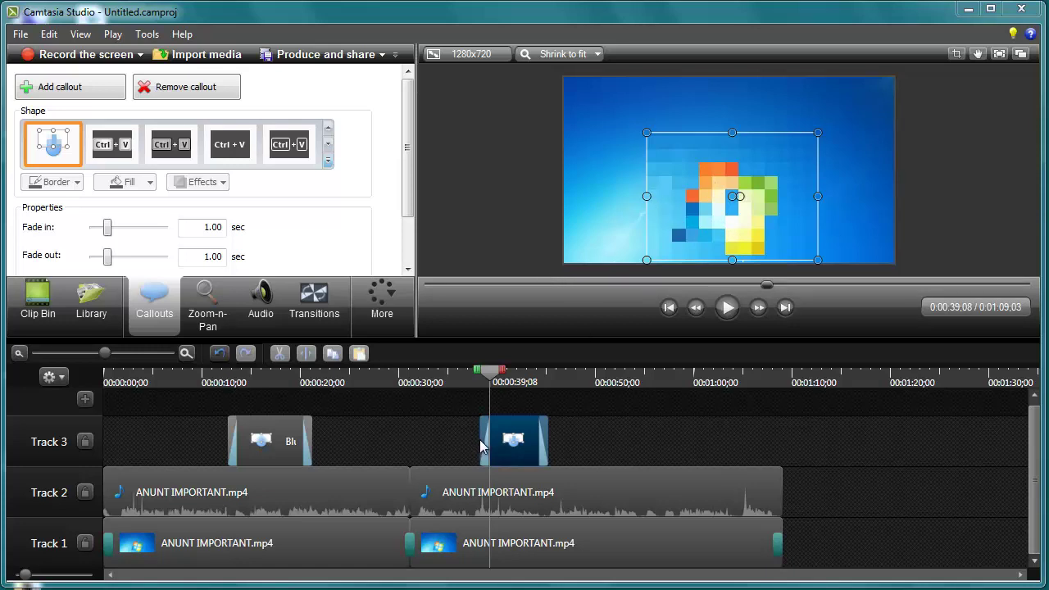
{"action": "left_click_drag", "start_coordinate": [480, 439], "coordinate": [472, 441]}
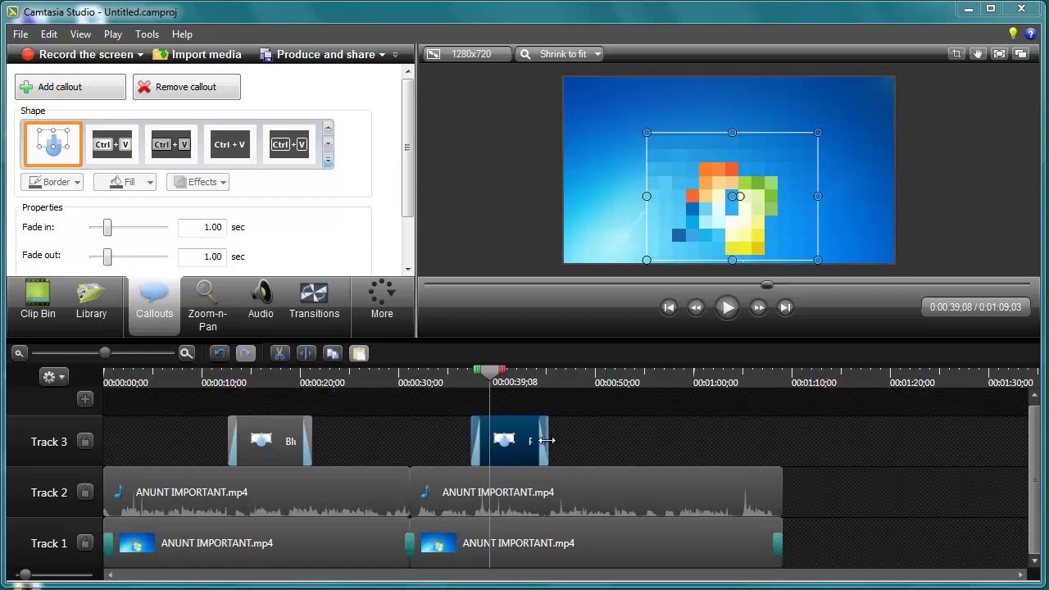
{"action": "mouse_move", "coordinate": [547, 441]}
{"action": "left_mouse_down"}
{"action": "mouse_move", "coordinate": [562, 440]}
{"action": "mouse_move", "coordinate": [554, 441]}
{"action": "left_mouse_up"}
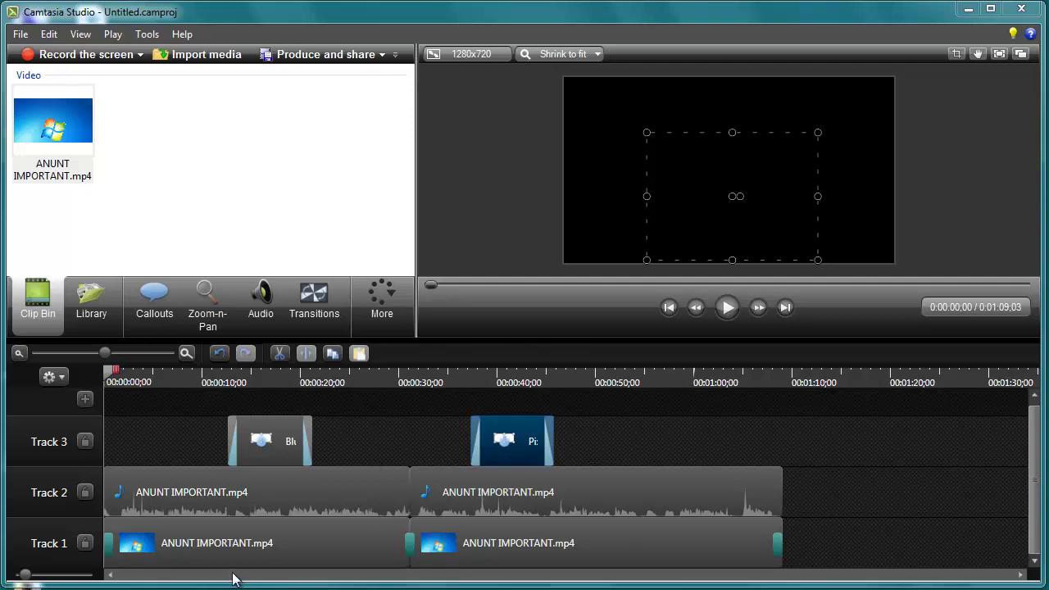
Change the Pixelate callout on Track 3 to a Transparent Hotspot and deselect it
{"action": "left_click", "coordinate": [174, 299]}
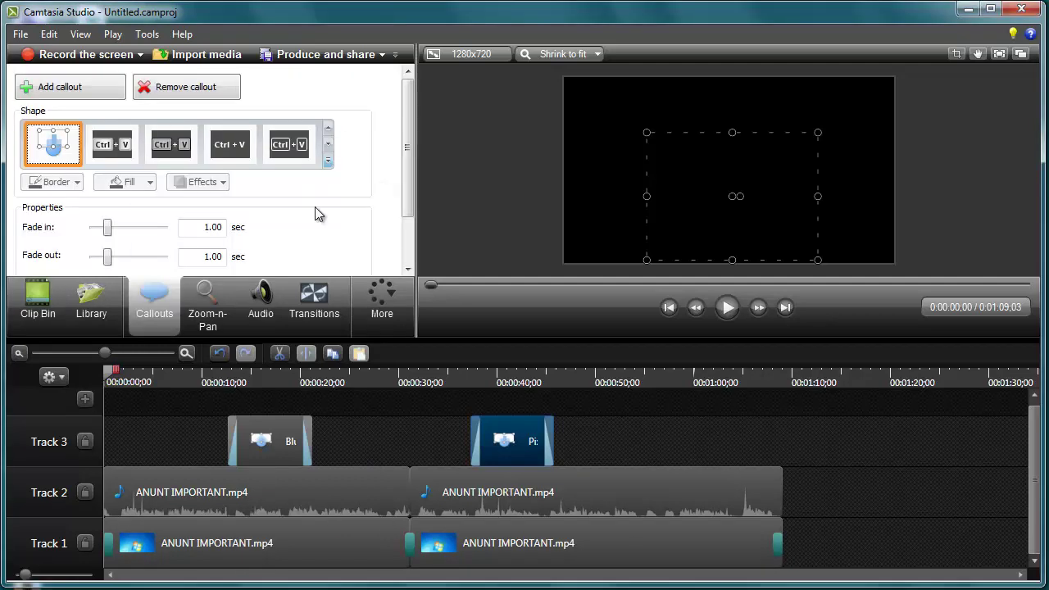
{"action": "left_click", "coordinate": [329, 161]}
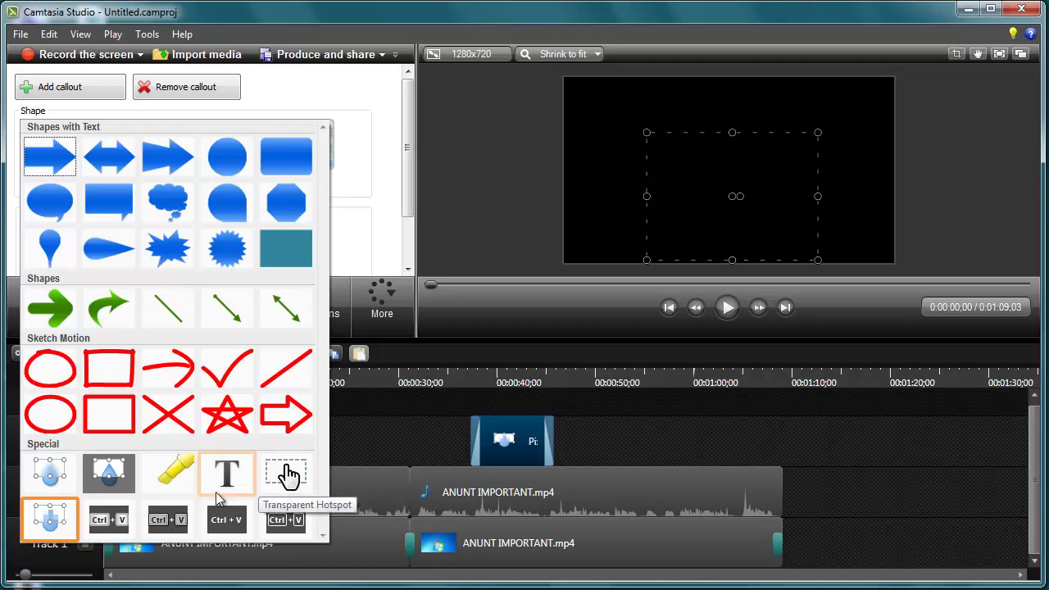
{"action": "left_click", "coordinate": [295, 479]}
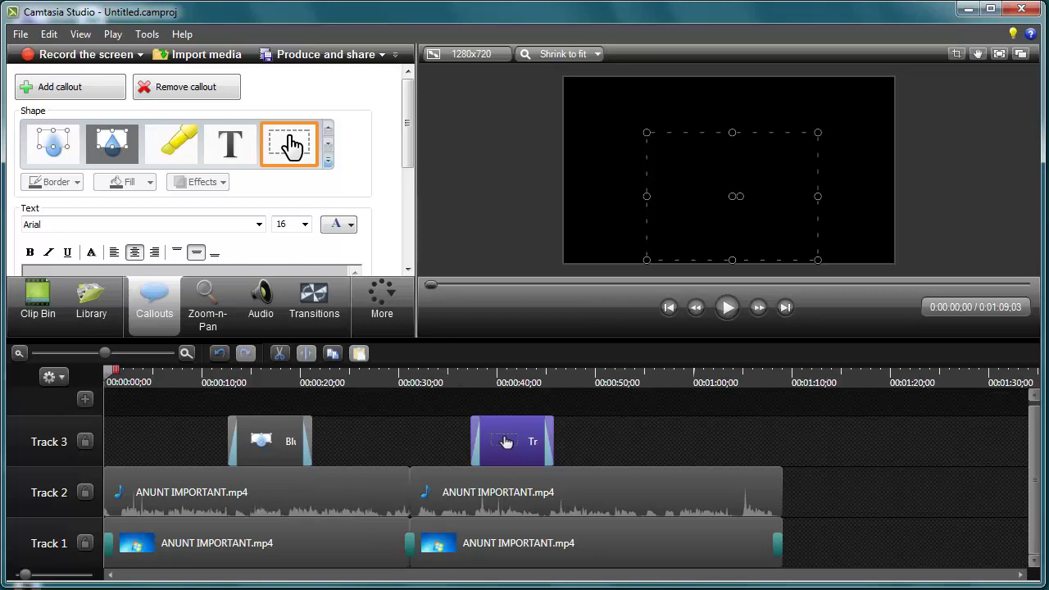
{"action": "left_click", "coordinate": [662, 446]}
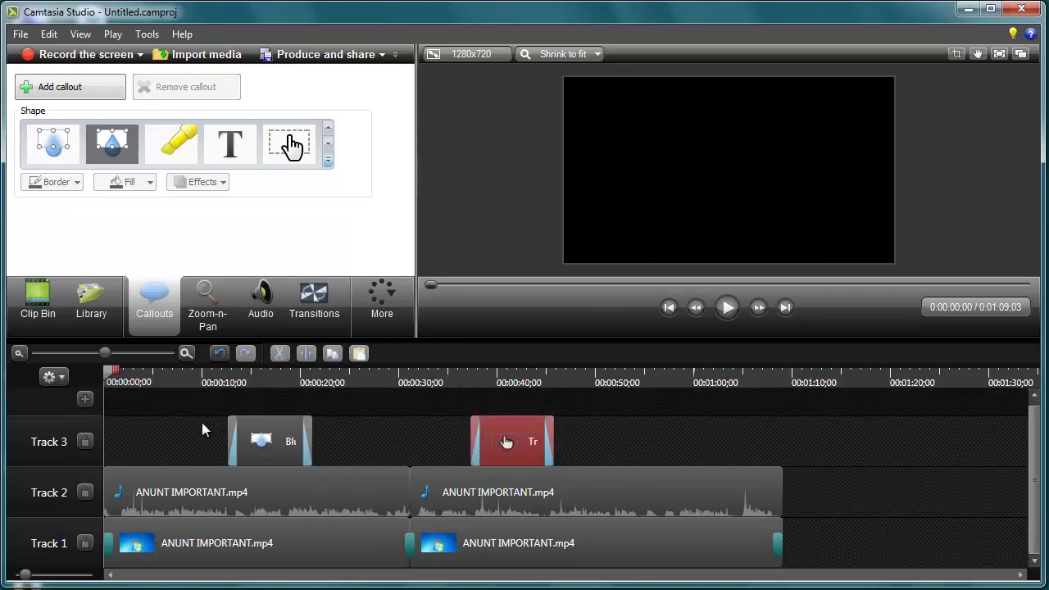
Go to 0:00:40;15 and move the Transparent Hotspot slightly down over the Windows logo in the preview
{"action": "left_click_drag", "start_coordinate": [113, 386], "coordinate": [501, 401]}
{"action": "left_click", "coordinate": [528, 456]}
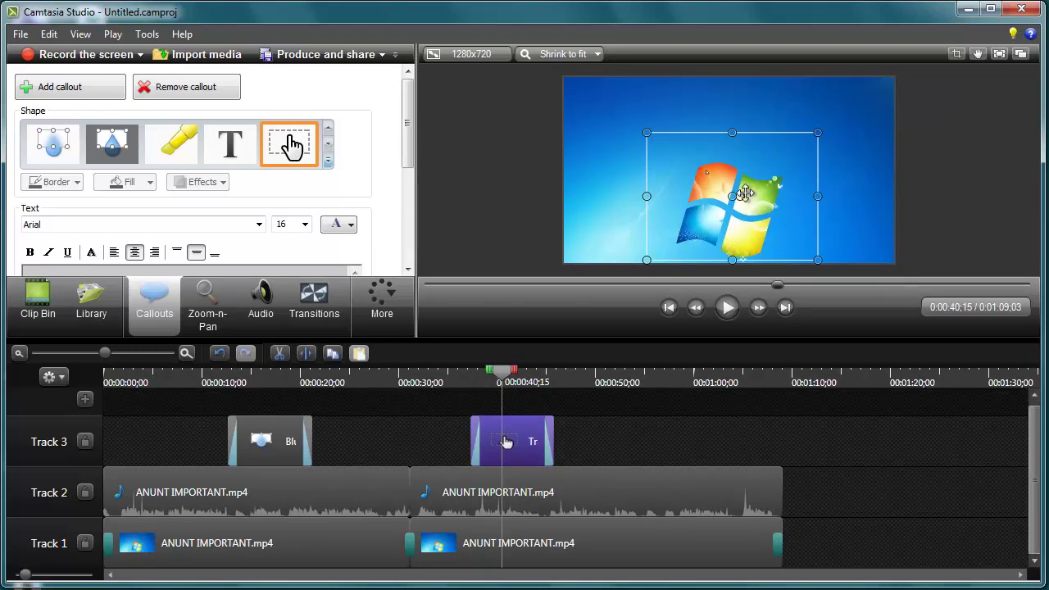
{"action": "left_click_drag", "start_coordinate": [747, 191], "coordinate": [748, 196]}
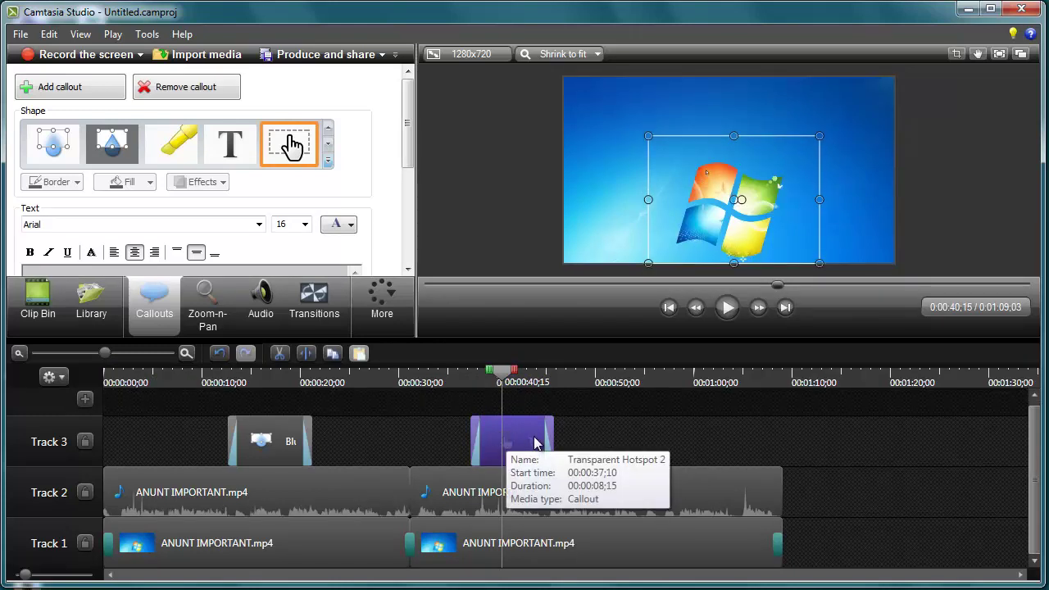
Review the Transparent Hotspot's fade and hotspot properties, and deselect the callout
{"action": "left_click", "coordinate": [416, 149]}
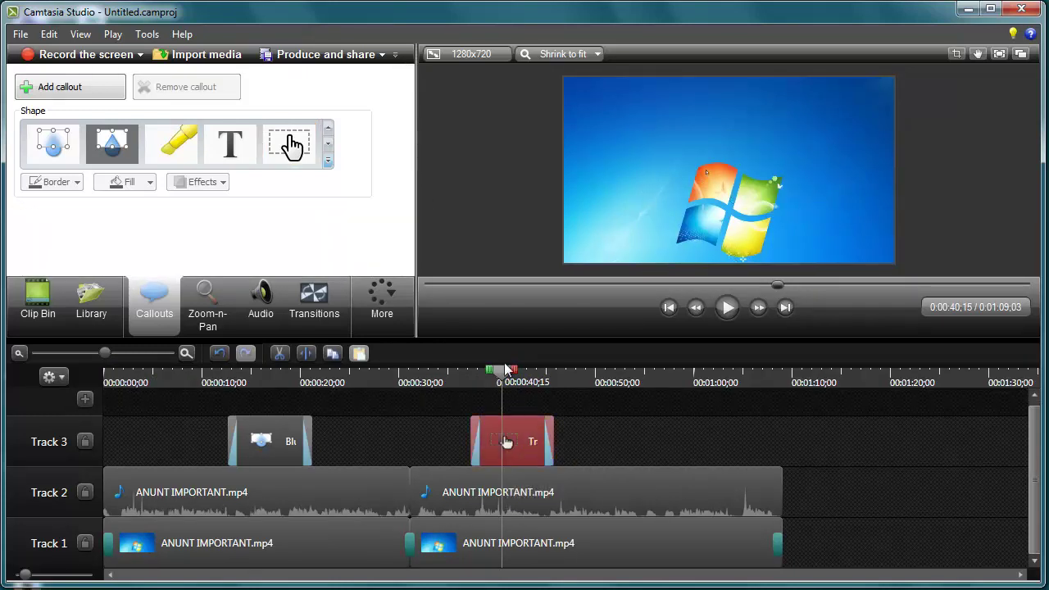
{"action": "left_click", "coordinate": [529, 443]}
{"action": "left_click_drag", "start_coordinate": [409, 152], "coordinate": [409, 246]}
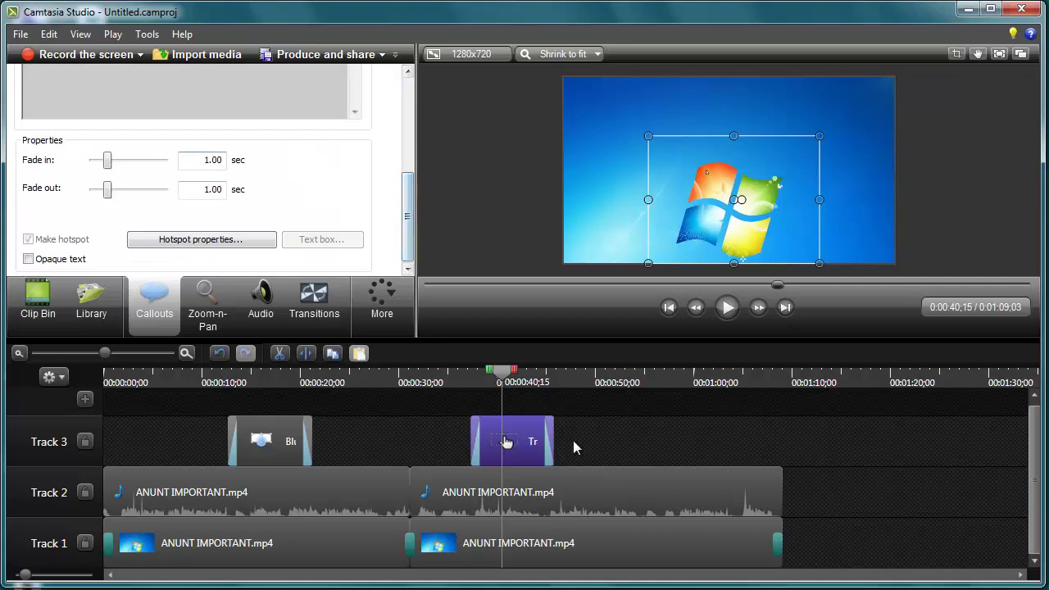
{"action": "left_click", "coordinate": [622, 448]}
{"action": "scroll", "coordinate": [1033, 433], "scroll_direction": "up", "scroll_amount": 1}
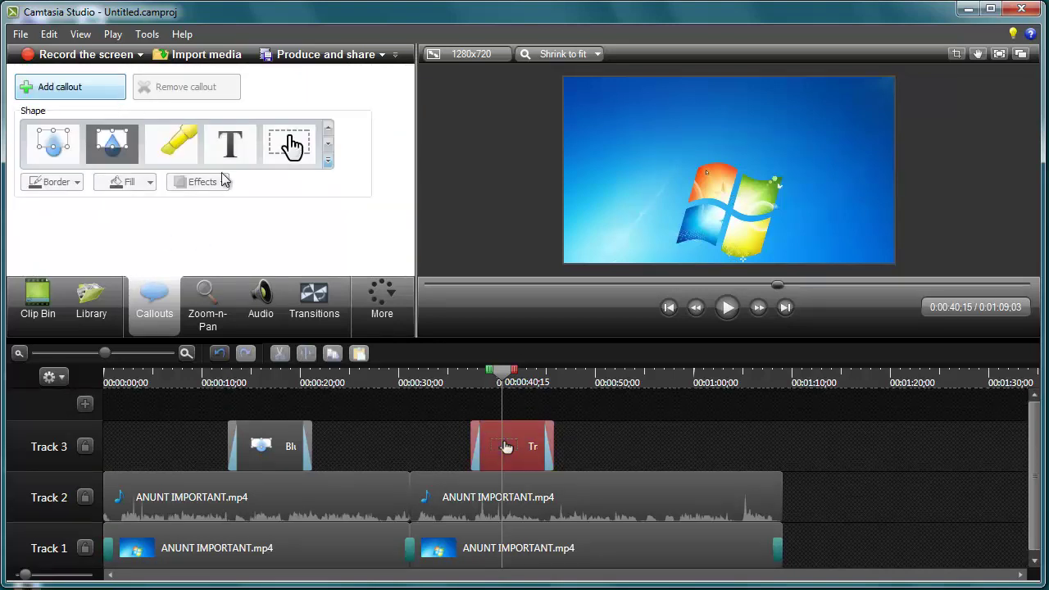
Add a Text callout at 0:00:40;15 and bring its text settings into view
{"action": "left_click", "coordinate": [328, 161]}
{"action": "left_click", "coordinate": [269, 463]}
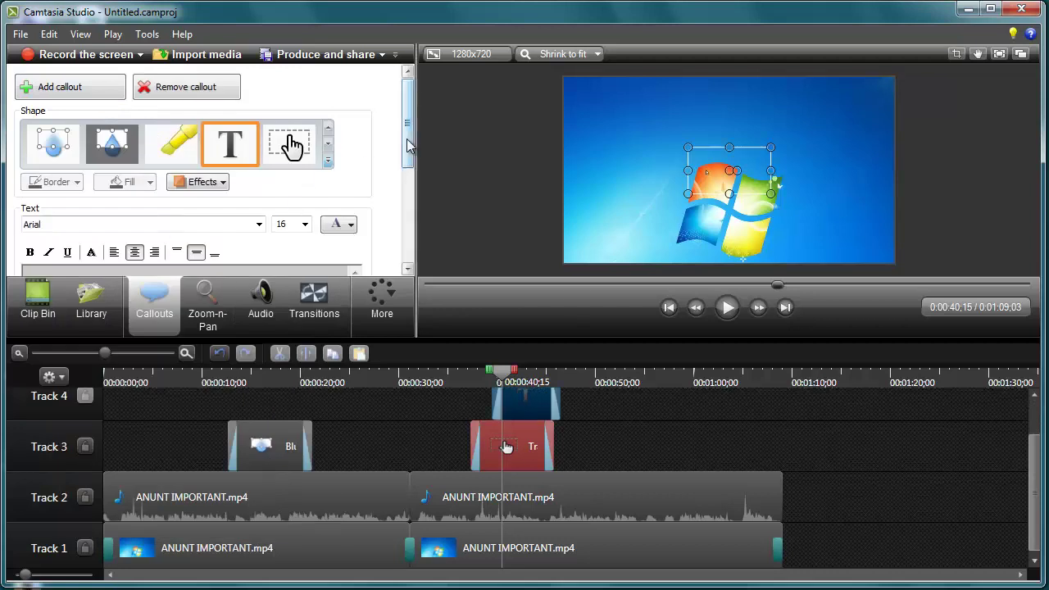
{"action": "left_click_drag", "start_coordinate": [410, 145], "coordinate": [410, 191]}
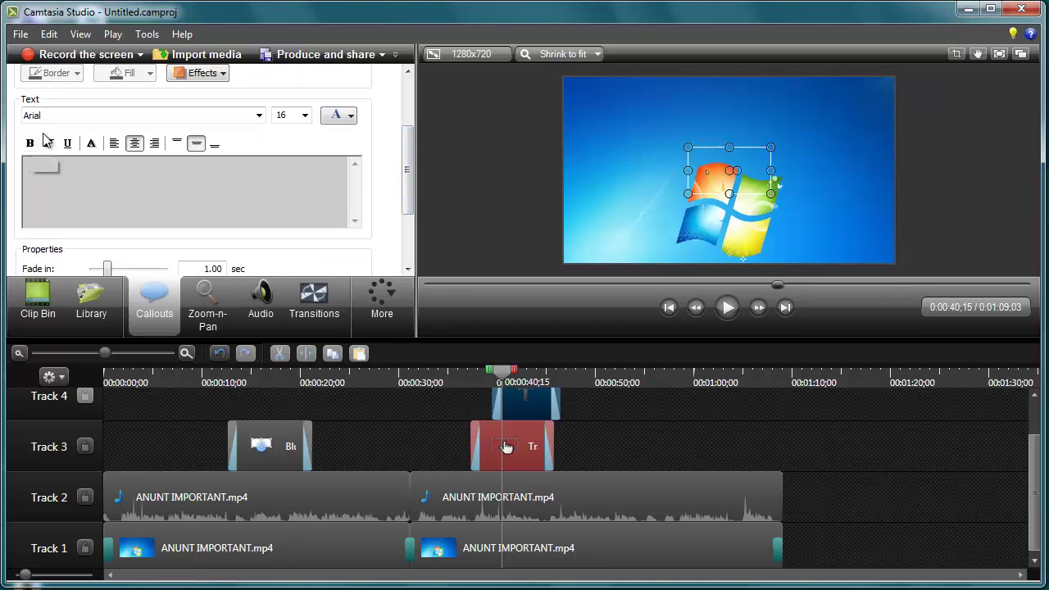
Try top and bottom vertical alignment for the Text callout's text, and return it to middle alignment
{"action": "left_click", "coordinate": [198, 171]}
{"action": "left_click", "coordinate": [177, 144]}
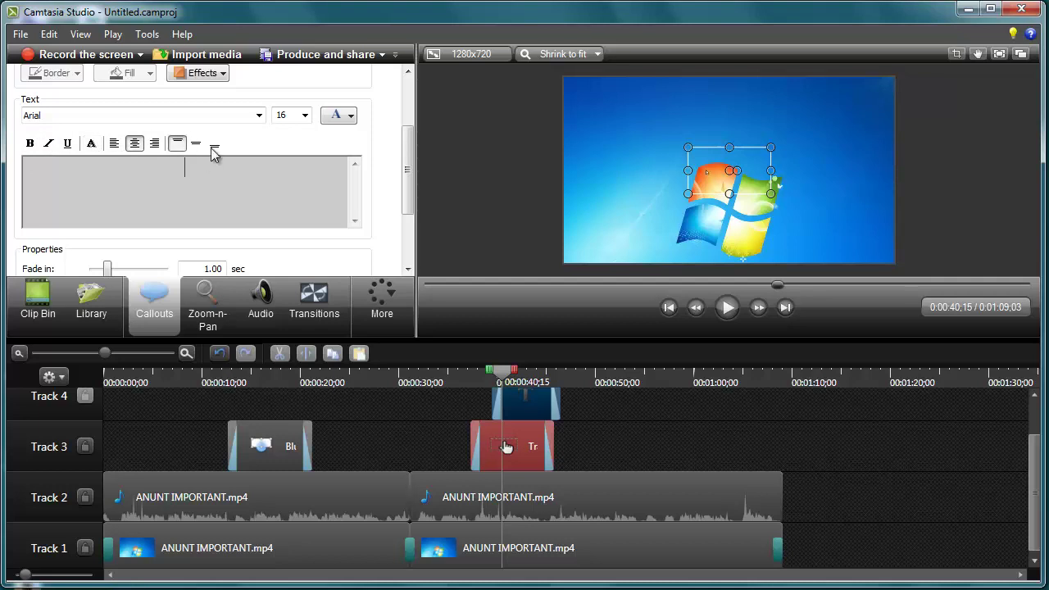
{"action": "left_click", "coordinate": [214, 146]}
{"action": "left_click", "coordinate": [195, 144]}
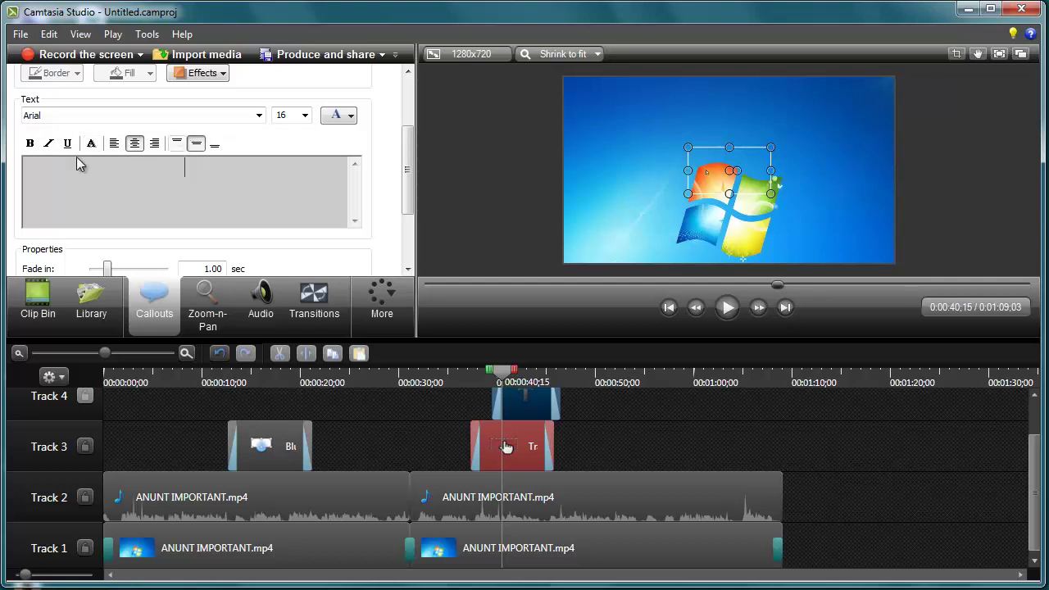
Examine the bold, italic, colour and font options for the Text callout, keep Arial, and deselect the callout
{"action": "left_click", "coordinate": [30, 144]}
{"action": "left_click", "coordinate": [48, 145]}
{"action": "left_click", "coordinate": [344, 117]}
{"action": "left_click", "coordinate": [82, 121]}
{"action": "left_click", "coordinate": [82, 119]}
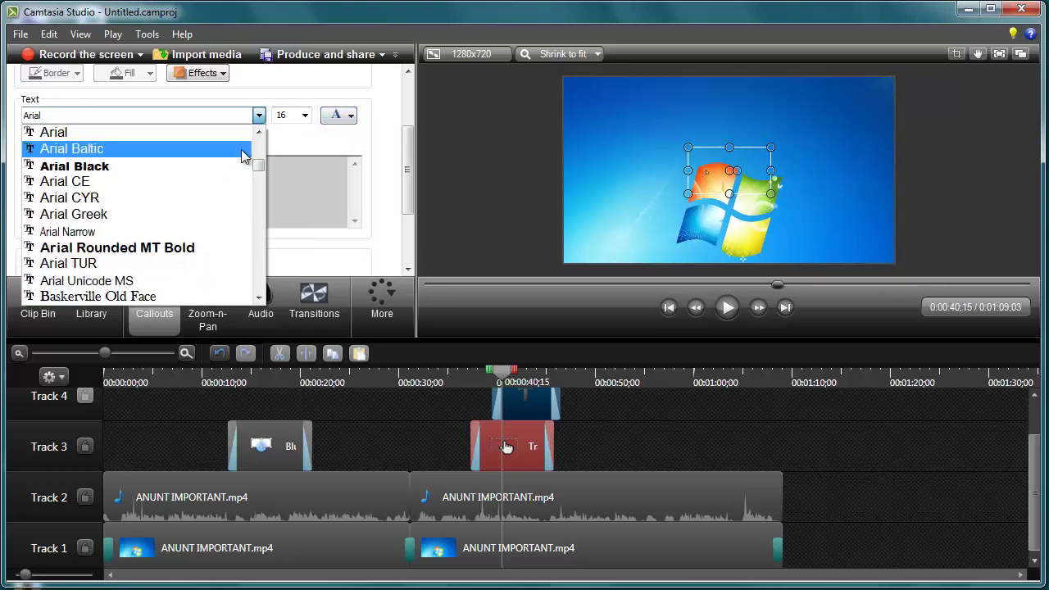
{"action": "scroll", "coordinate": [261, 164], "scroll_direction": "down", "scroll_amount": 5}
{"action": "mouse_move", "coordinate": [258, 182]}
{"action": "left_mouse_down"}
{"action": "mouse_move", "coordinate": [257, 169]}
{"action": "mouse_move", "coordinate": [260, 182]}
{"action": "left_mouse_up"}
{"action": "left_click", "coordinate": [403, 246]}
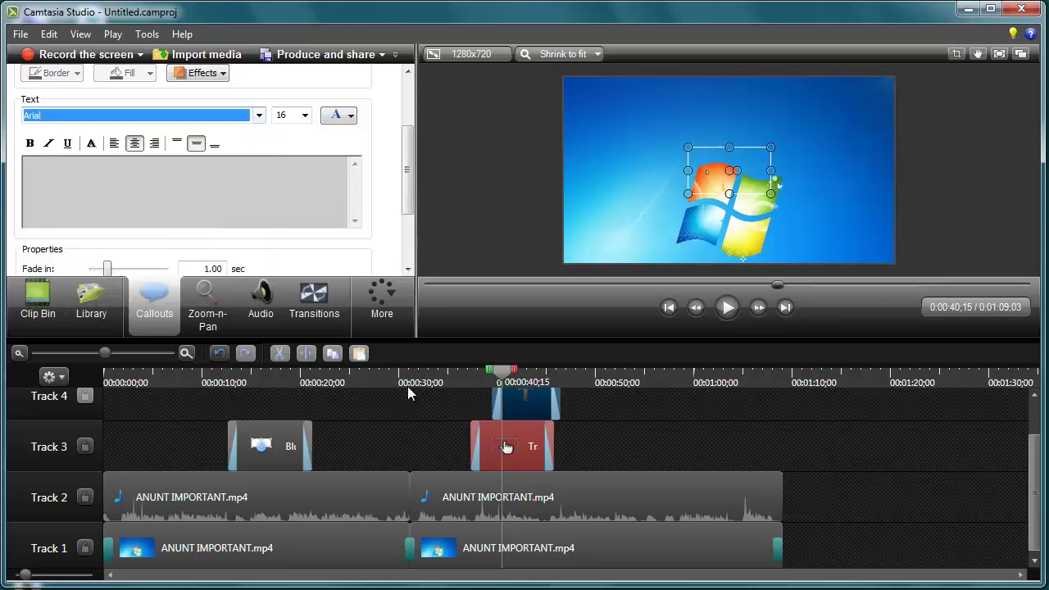
{"action": "left_click", "coordinate": [631, 457]}
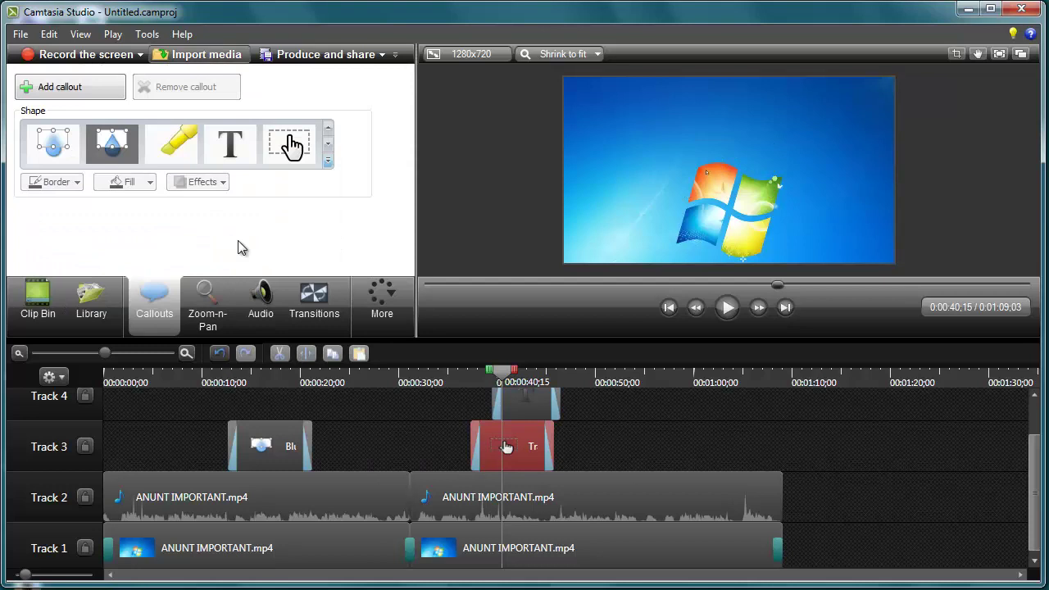
Open the Zoom-n-Pan tool and examine its zoom frame around the video at 0:00:40;15
{"action": "left_click", "coordinate": [205, 307]}
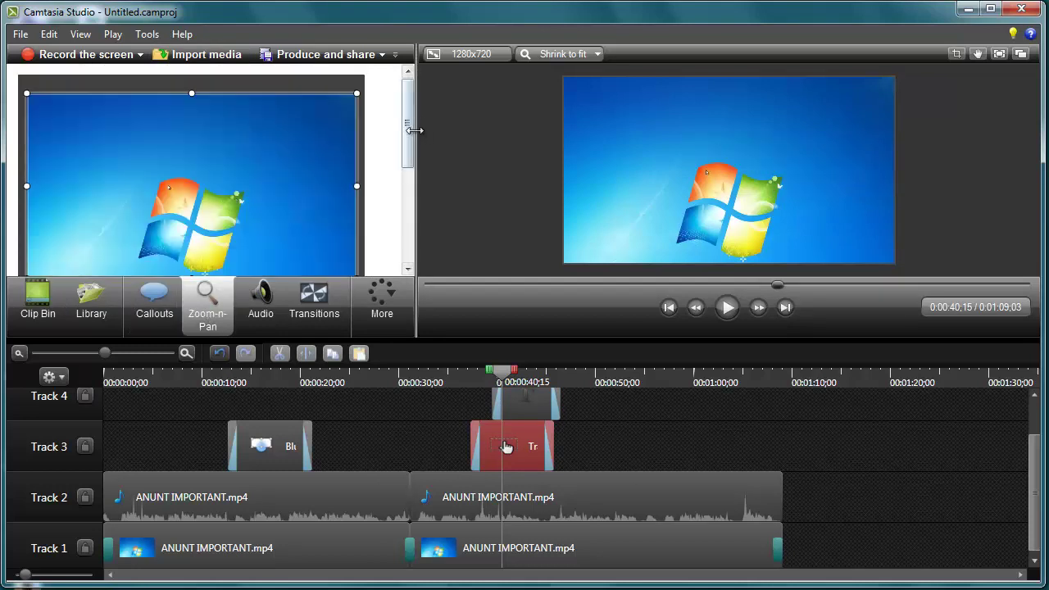
{"action": "mouse_move", "coordinate": [407, 160]}
{"action": "left_mouse_down"}
{"action": "mouse_move", "coordinate": [410, 262]}
{"action": "mouse_move", "coordinate": [412, 145]}
{"action": "left_mouse_up"}
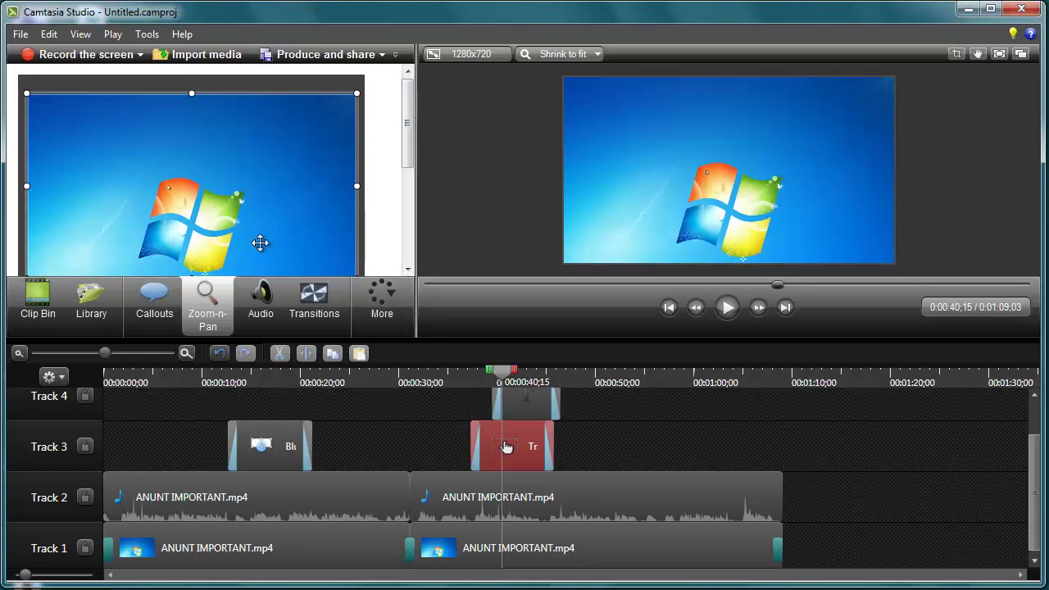
{"action": "mouse_move", "coordinate": [404, 131]}
{"action": "left_mouse_down"}
{"action": "mouse_move", "coordinate": [406, 229]}
{"action": "mouse_move", "coordinate": [404, 116]}
{"action": "mouse_move", "coordinate": [394, 230]}
{"action": "mouse_move", "coordinate": [394, 123]}
{"action": "left_mouse_up"}
Review the additional tools, opening the Captions settings and the Quizzing options
{"action": "left_click", "coordinate": [385, 319]}
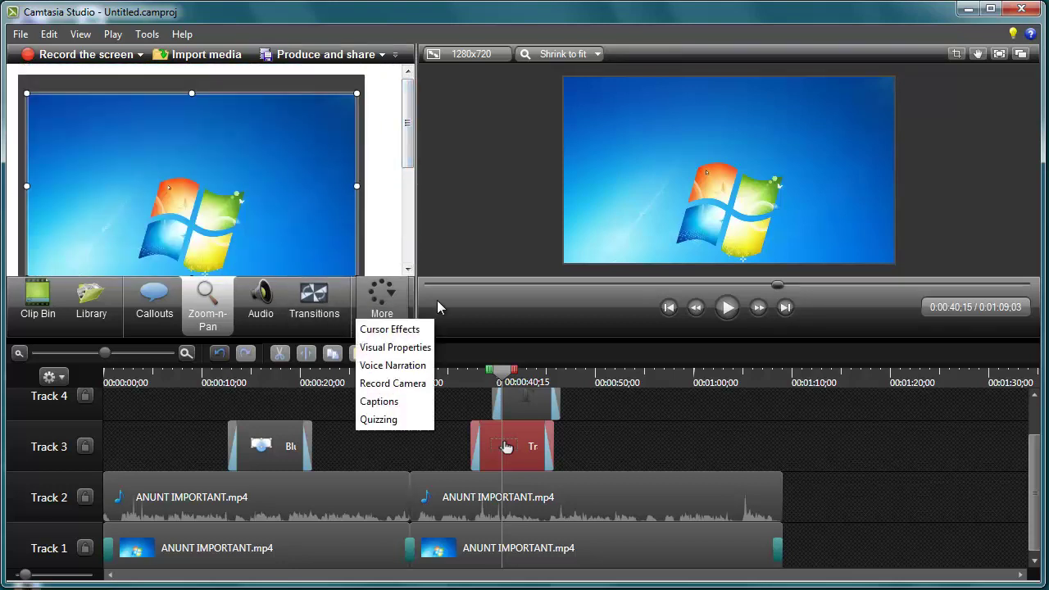
{"action": "left_click", "coordinate": [394, 402]}
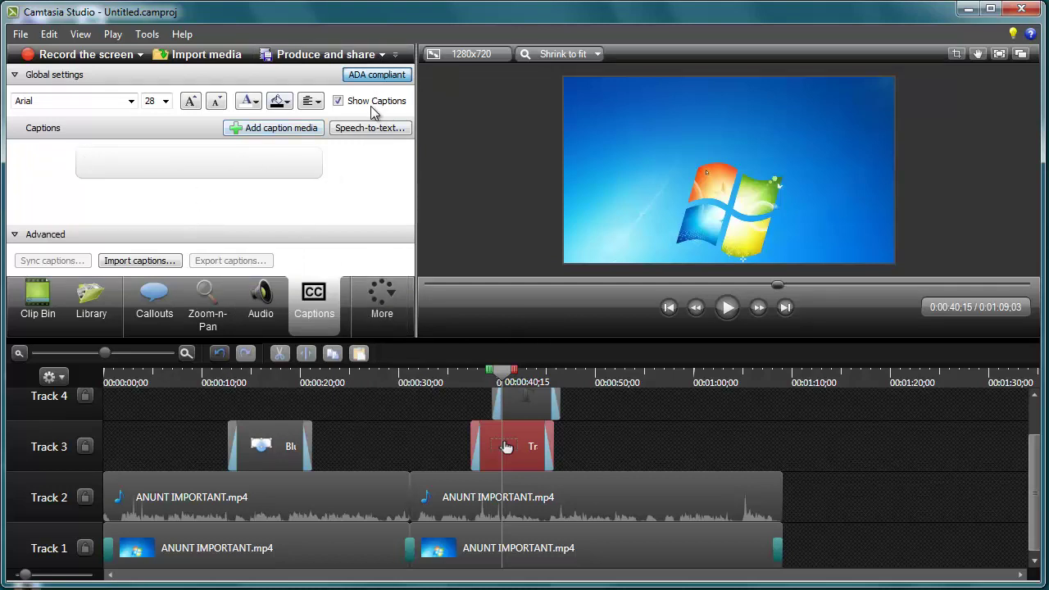
{"action": "left_click", "coordinate": [379, 305]}
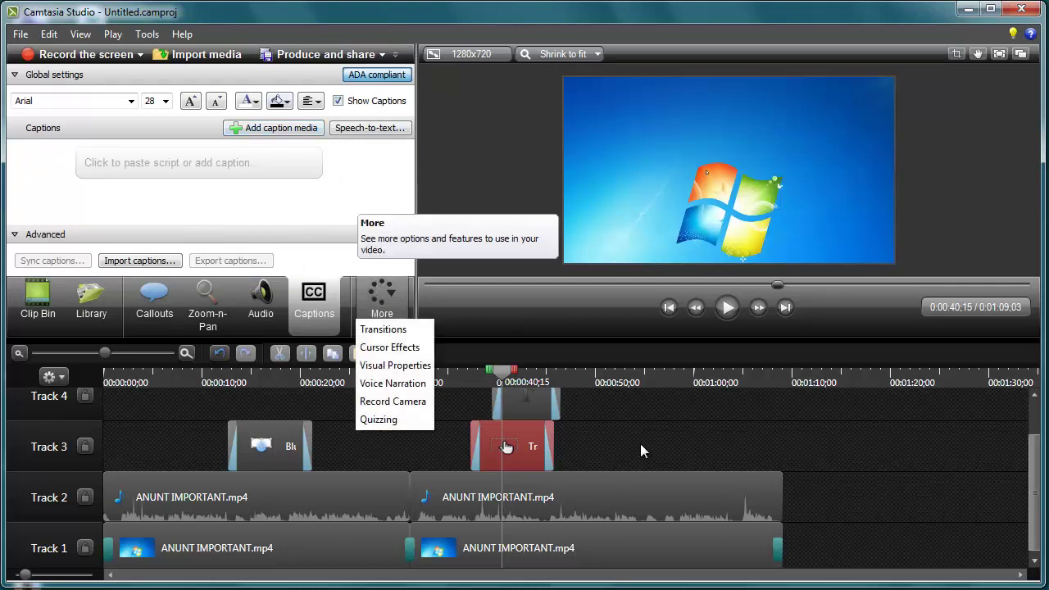
{"action": "left_click", "coordinate": [406, 419]}
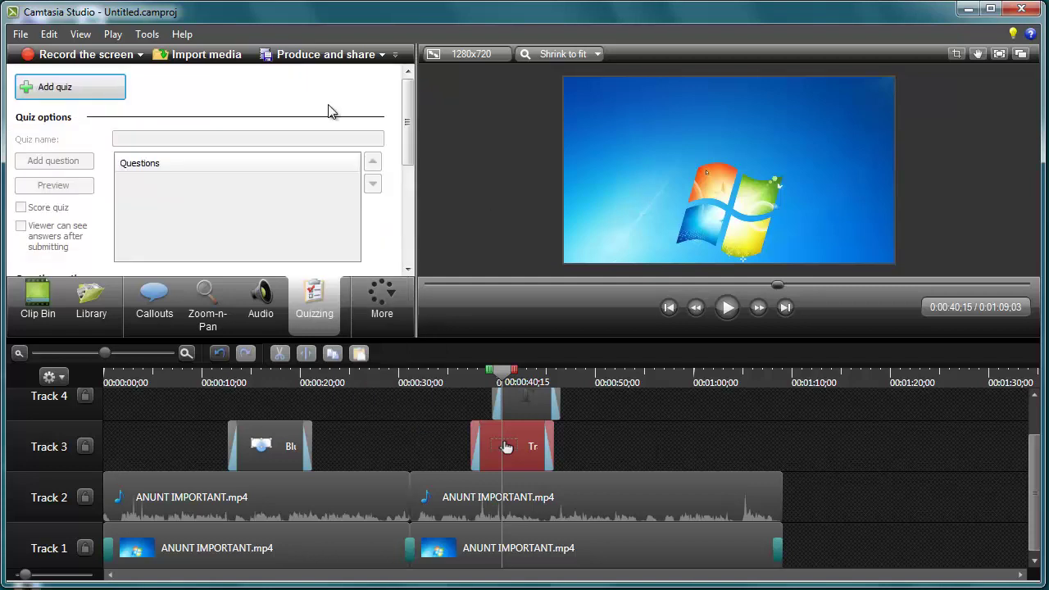
Leave the quiz options, open the media Library and inspect the contents of the Theme - Exposed Features folder
{"action": "left_click_drag", "start_coordinate": [408, 115], "coordinate": [361, 4]}
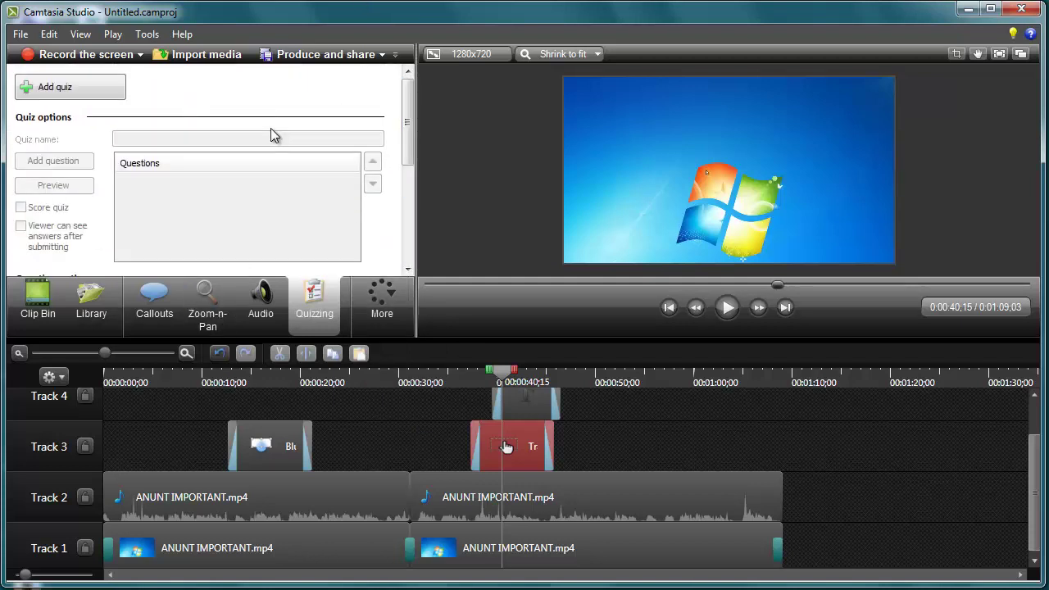
{"action": "left_click", "coordinate": [111, 292]}
{"action": "mouse_move", "coordinate": [408, 124]}
{"action": "left_mouse_down"}
{"action": "mouse_move", "coordinate": [404, 253]}
{"action": "mouse_move", "coordinate": [408, 107]}
{"action": "left_mouse_up"}
{"action": "left_click", "coordinate": [16, 206]}
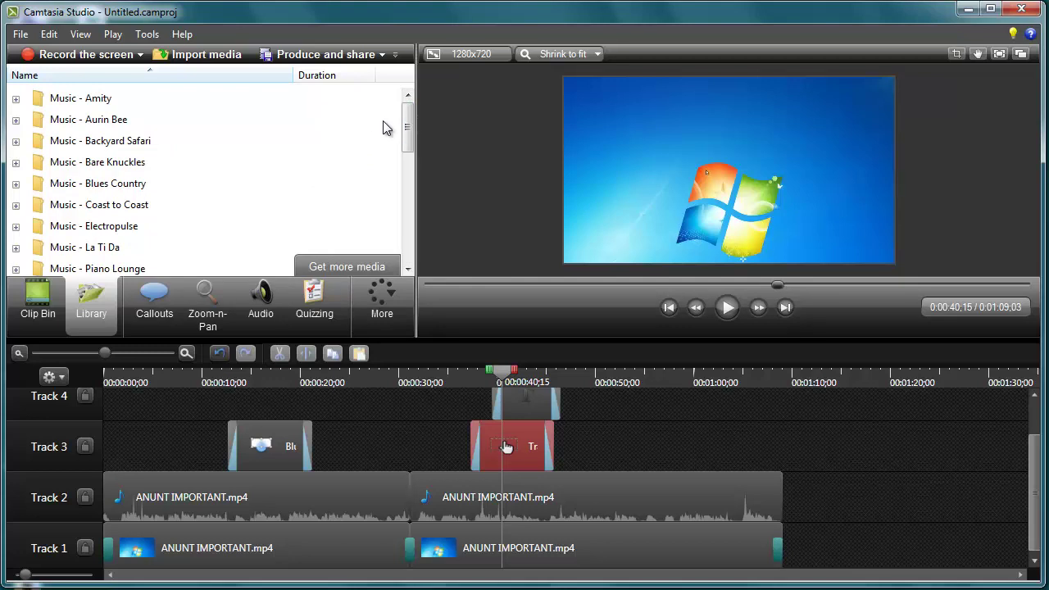
{"action": "left_click_drag", "start_coordinate": [407, 130], "coordinate": [393, 229]}
{"action": "left_click", "coordinate": [16, 207]}
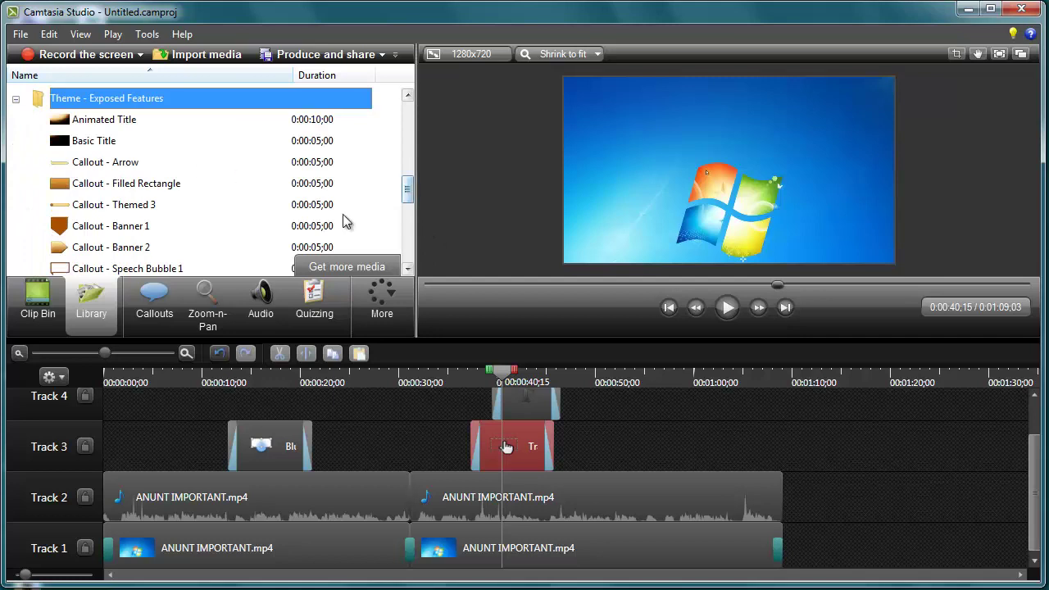
Expand the Music - Amity folder in the Library to view its tracks, and collapse it again
{"action": "left_click_drag", "start_coordinate": [408, 189], "coordinate": [408, 117]}
{"action": "left_click", "coordinate": [82, 98]}
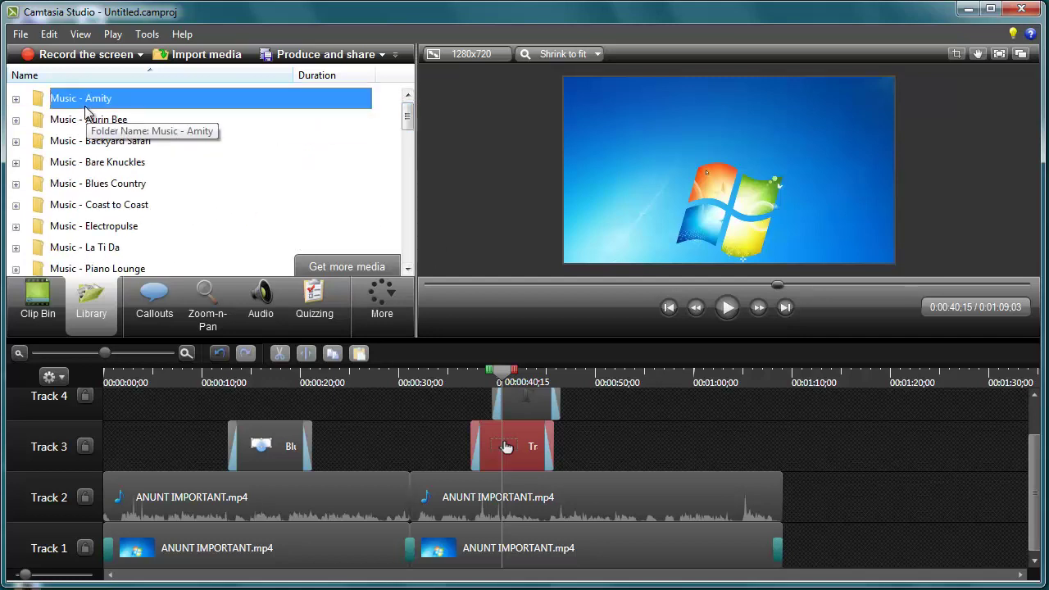
{"action": "left_click", "coordinate": [15, 99]}
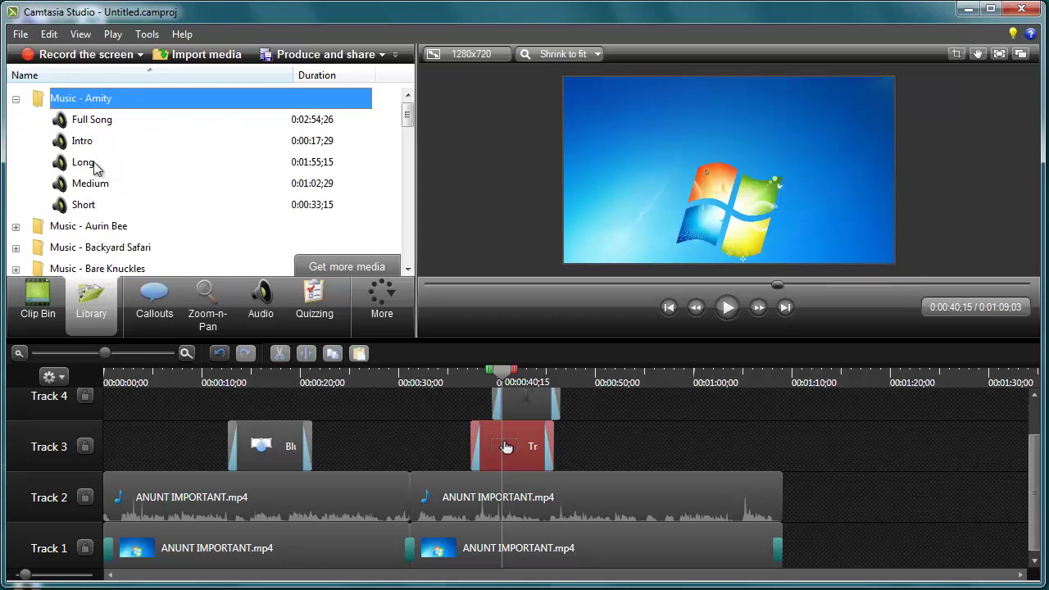
{"action": "left_click", "coordinate": [16, 98]}
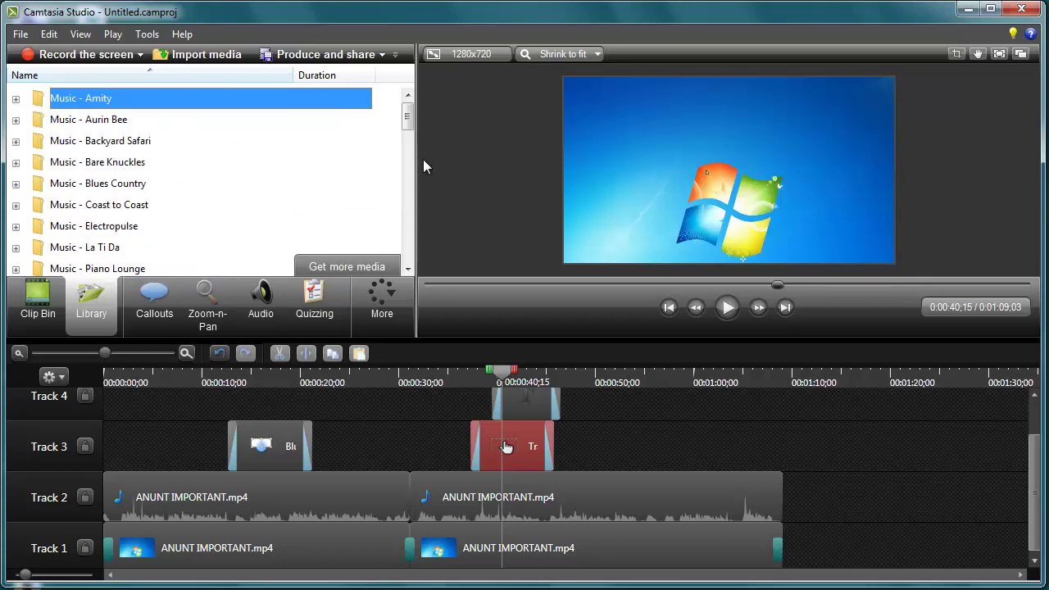
Open TechSmith's web page with more library media in the browser and look through the Themes, Callouts and Intro Assets
{"action": "left_click", "coordinate": [354, 271]}
{"action": "left_click", "coordinate": [344, 279]}
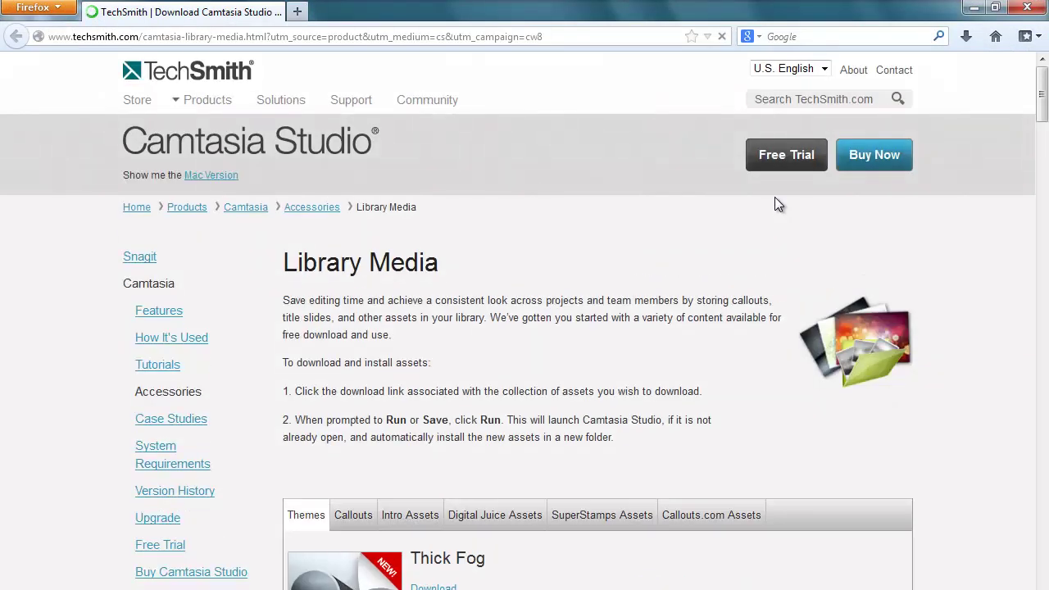
{"action": "left_click", "coordinate": [995, 6]}
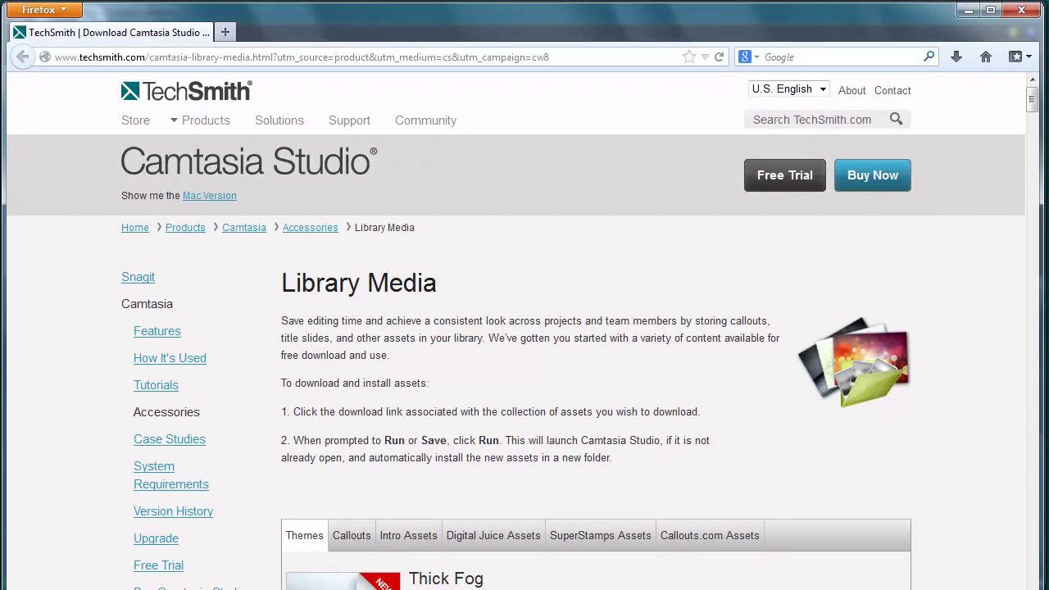
{"action": "scroll", "coordinate": [494, 357], "scroll_direction": "down", "scroll_amount": 5}
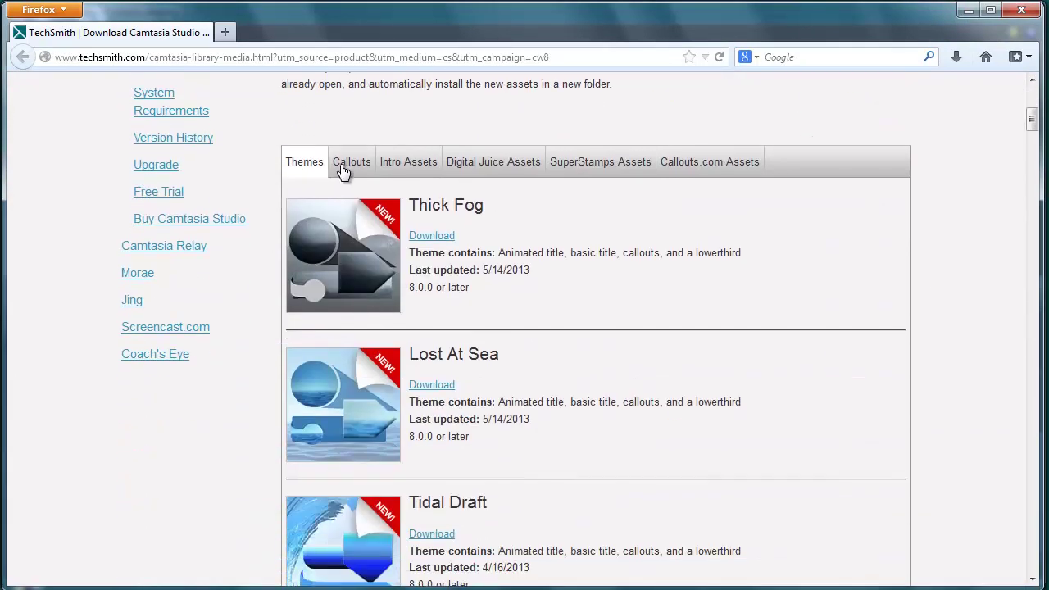
{"action": "left_click", "coordinate": [350, 163]}
{"action": "left_click", "coordinate": [406, 164]}
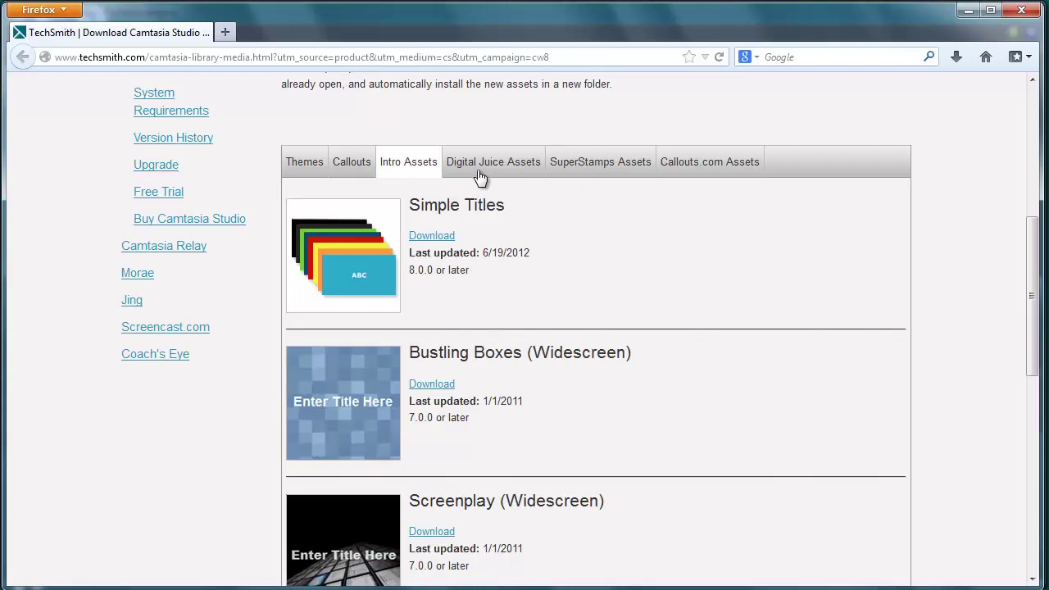
{"action": "scroll", "coordinate": [647, 223], "scroll_direction": "down", "scroll_amount": 4}
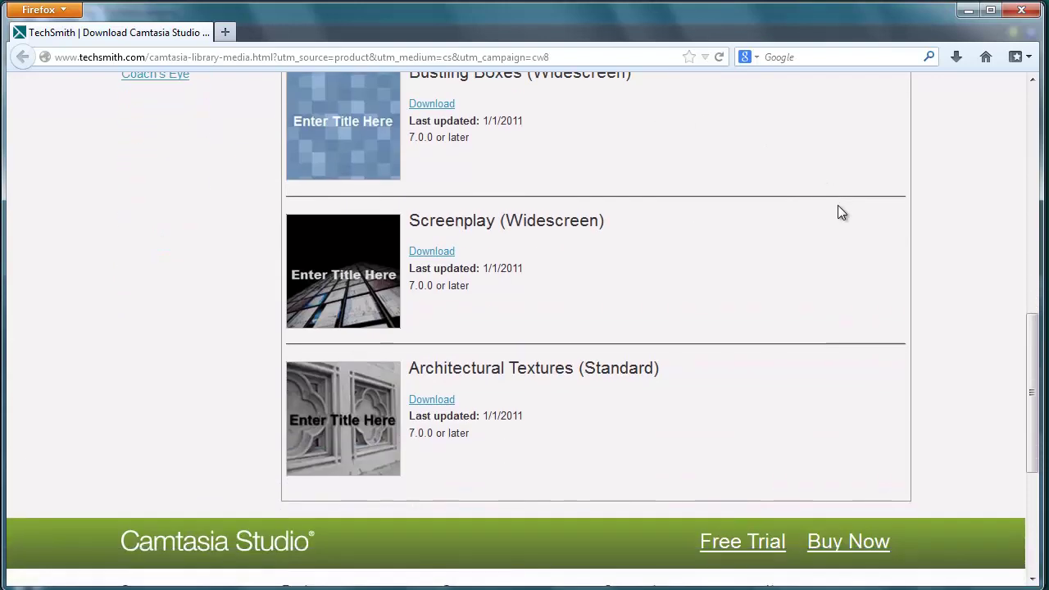
{"action": "scroll", "coordinate": [838, 205], "scroll_direction": "up", "scroll_amount": 5}
{"action": "scroll", "coordinate": [747, 227], "scroll_direction": "up", "scroll_amount": 1}
View the Digital Juice, SuperStamps and Callouts.com Assets, go back to the Themes, and return to Camtasia Studio
{"action": "left_click", "coordinate": [493, 172]}
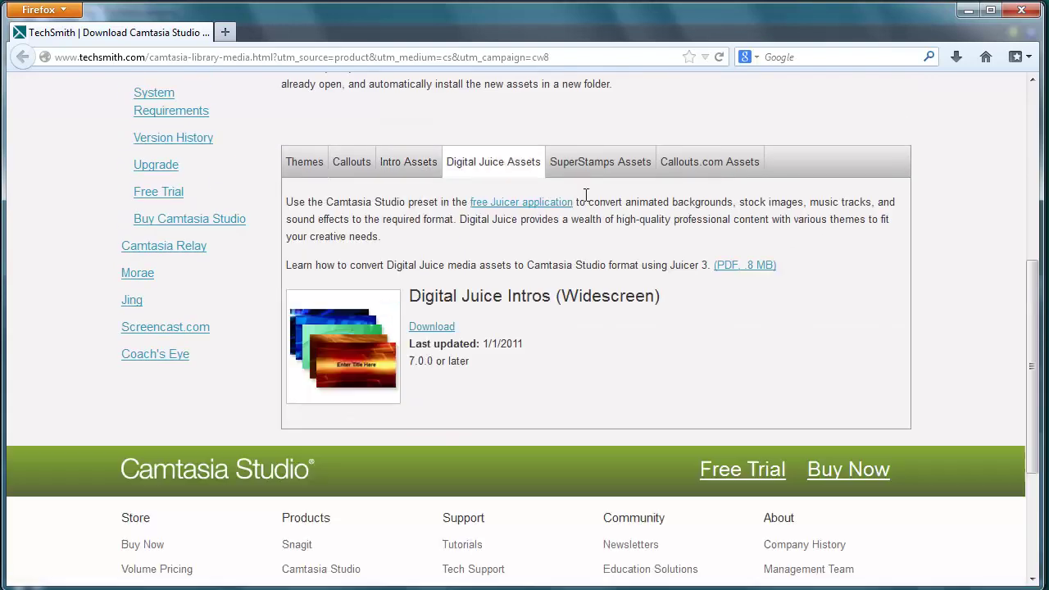
{"action": "left_click", "coordinate": [565, 170]}
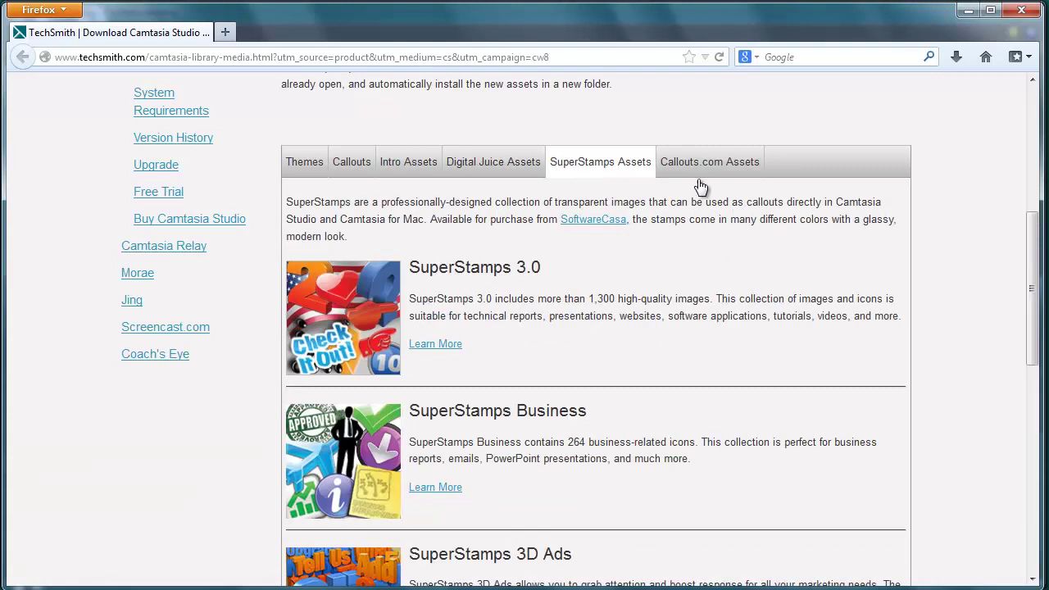
{"action": "left_click", "coordinate": [697, 173]}
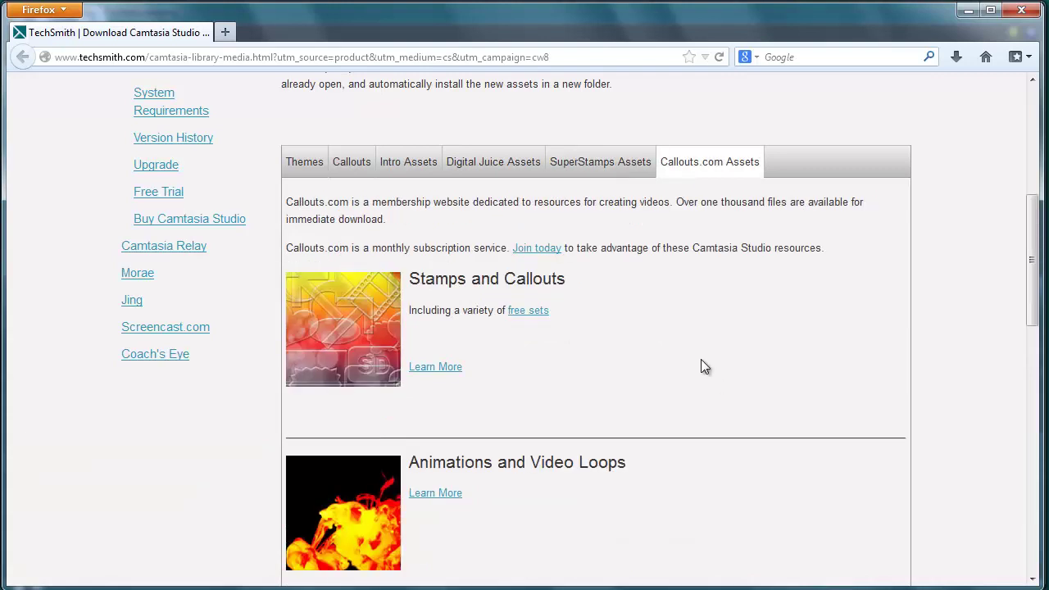
{"action": "left_click", "coordinate": [288, 174]}
{"action": "left_click", "coordinate": [968, 10]}
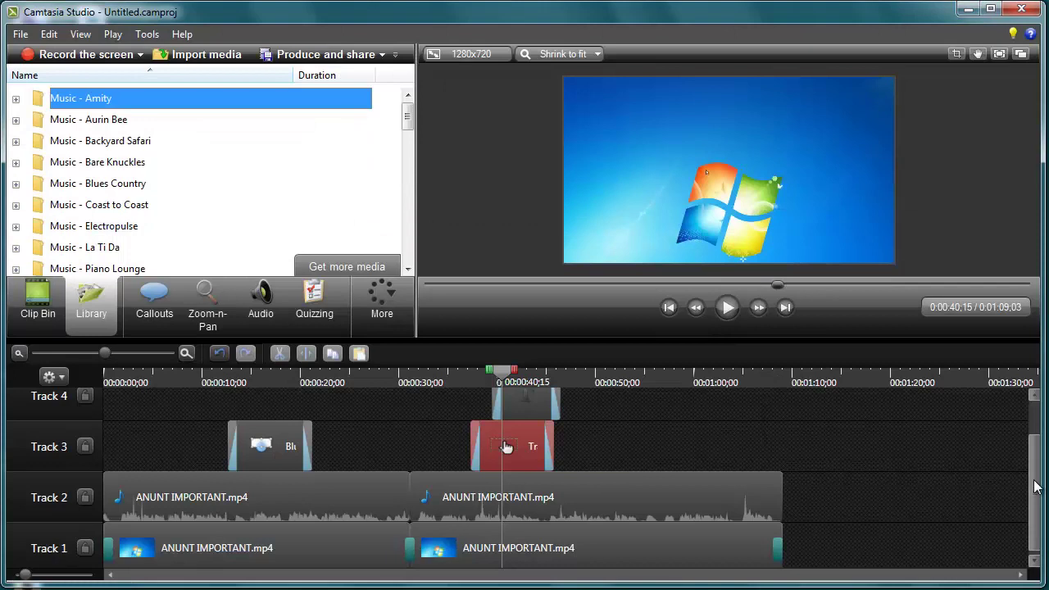
Remove the timeline section from 0:00:58;10 to the end at 0:01:09;03, and return the playhead to the start
{"action": "left_click_drag", "start_coordinate": [1035, 487], "coordinate": [1038, 516]}
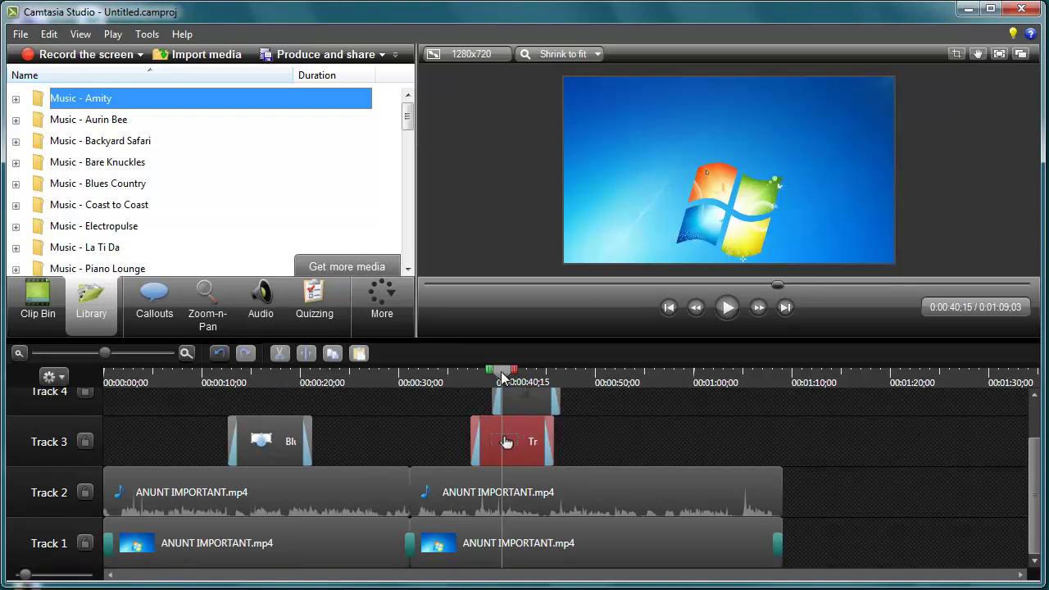
{"action": "left_click_drag", "start_coordinate": [502, 373], "coordinate": [669, 379]}
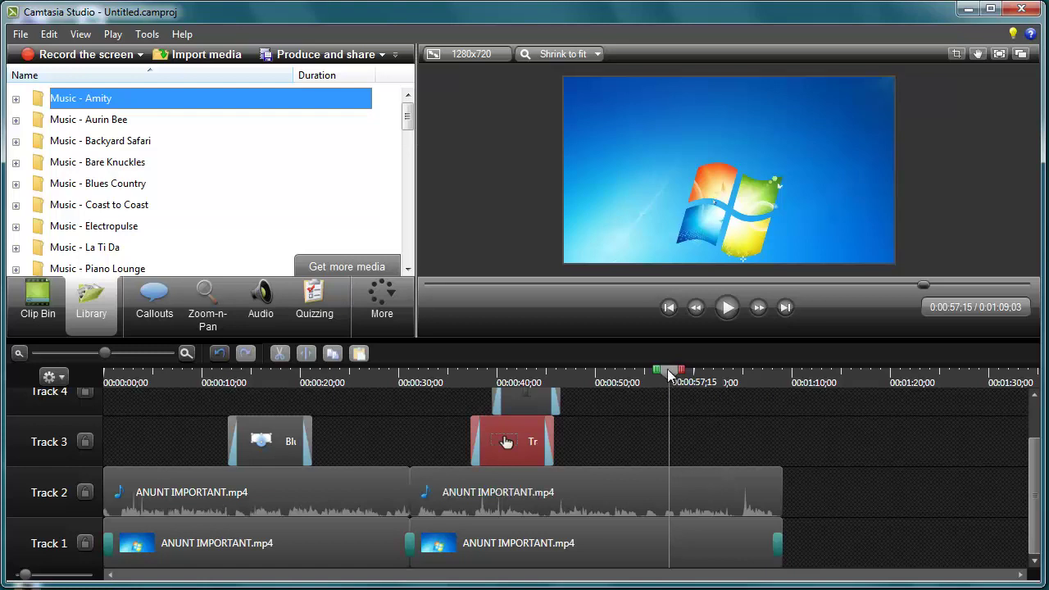
{"action": "left_click_drag", "start_coordinate": [669, 376], "coordinate": [677, 377]}
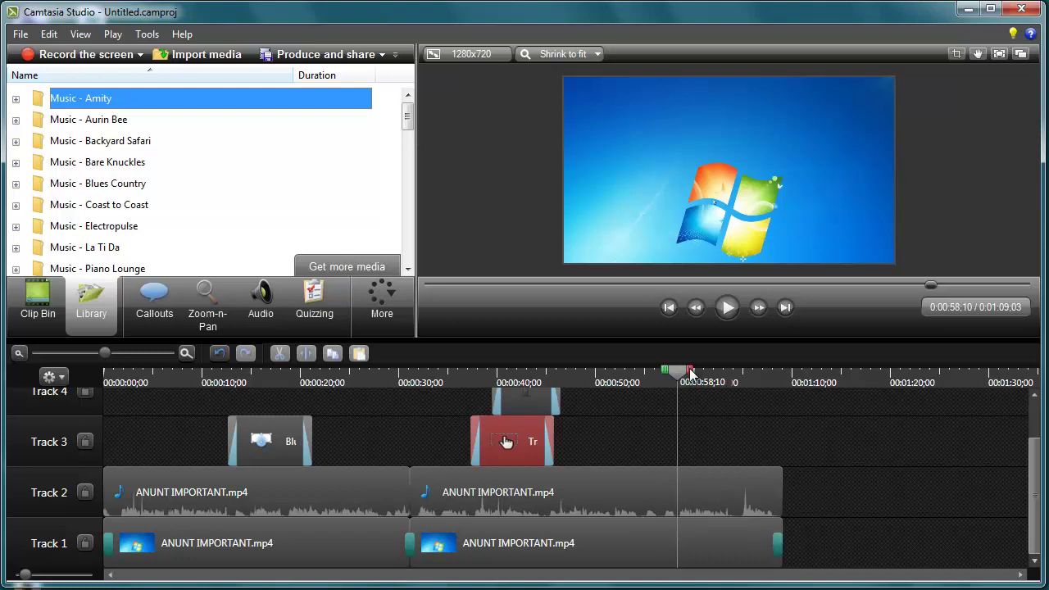
{"action": "mouse_move", "coordinate": [692, 375]}
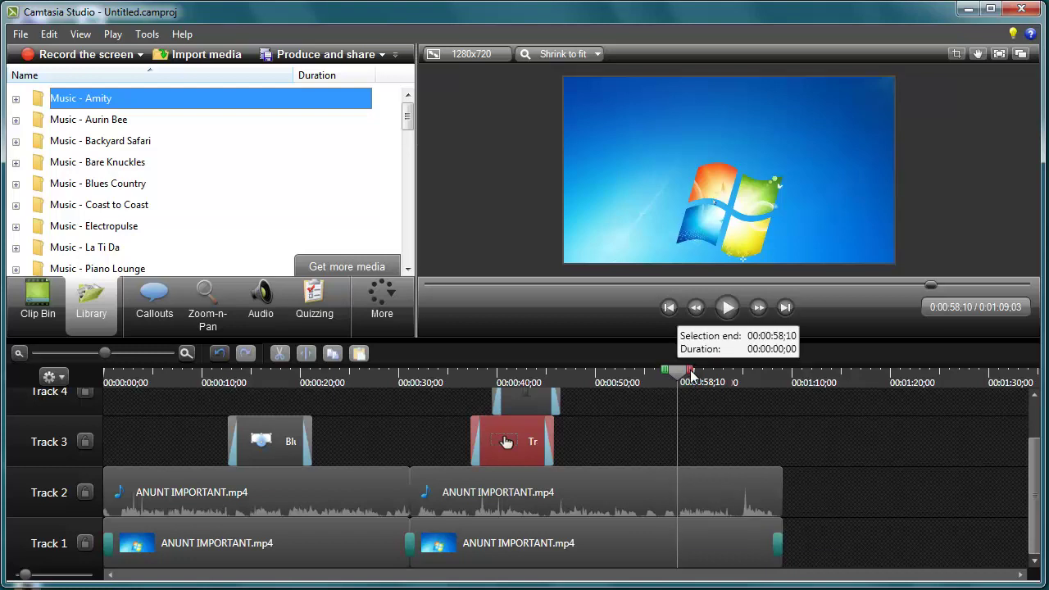
{"action": "left_click_drag", "start_coordinate": [691, 375], "coordinate": [792, 379]}
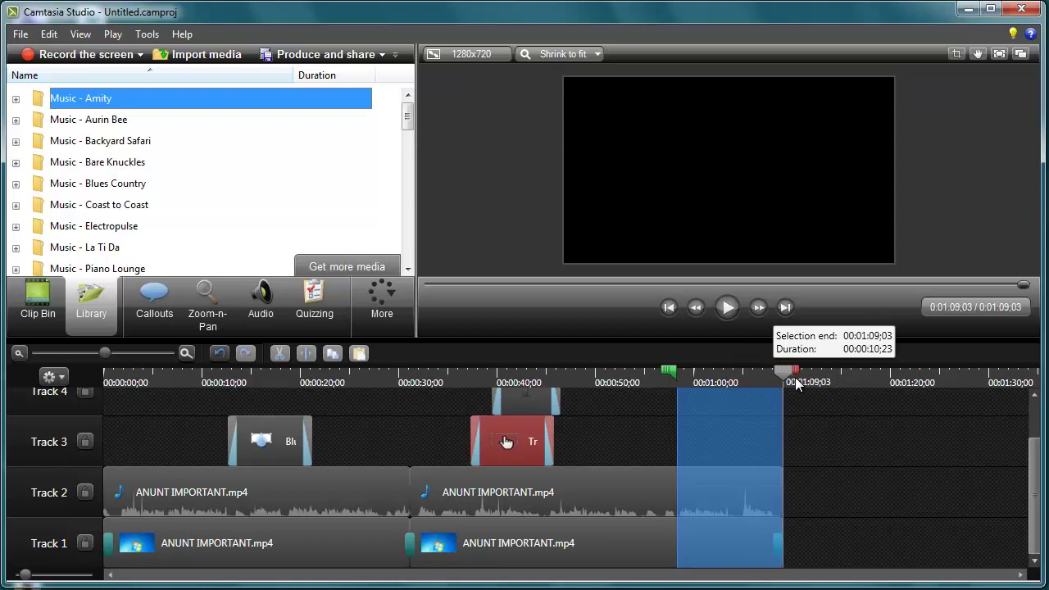
{"action": "right_click", "coordinate": [713, 414]}
{"action": "left_click", "coordinate": [734, 492]}
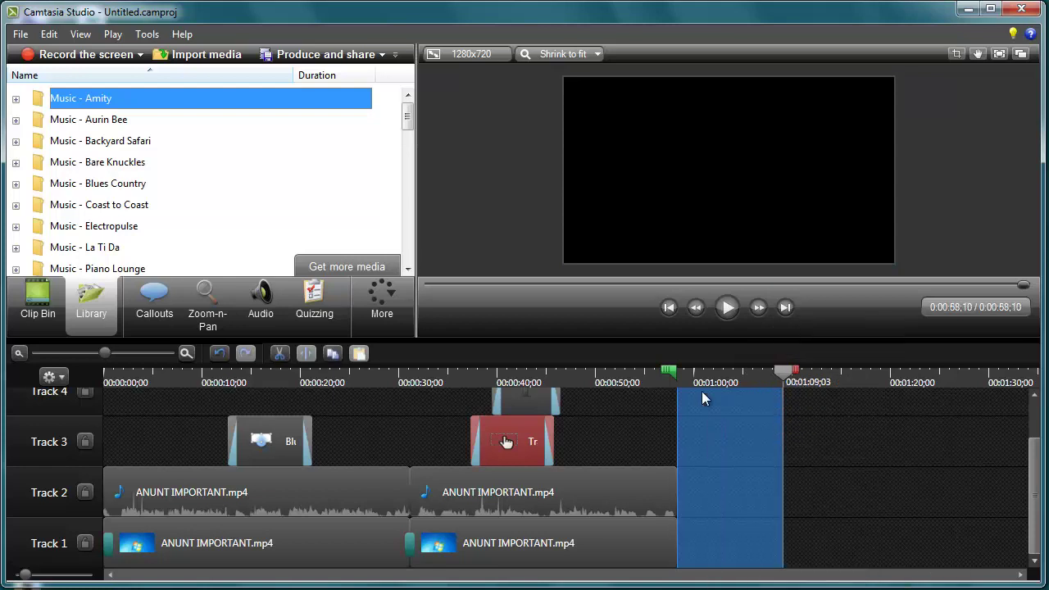
{"action": "left_click_drag", "start_coordinate": [784, 374], "coordinate": [97, 372]}
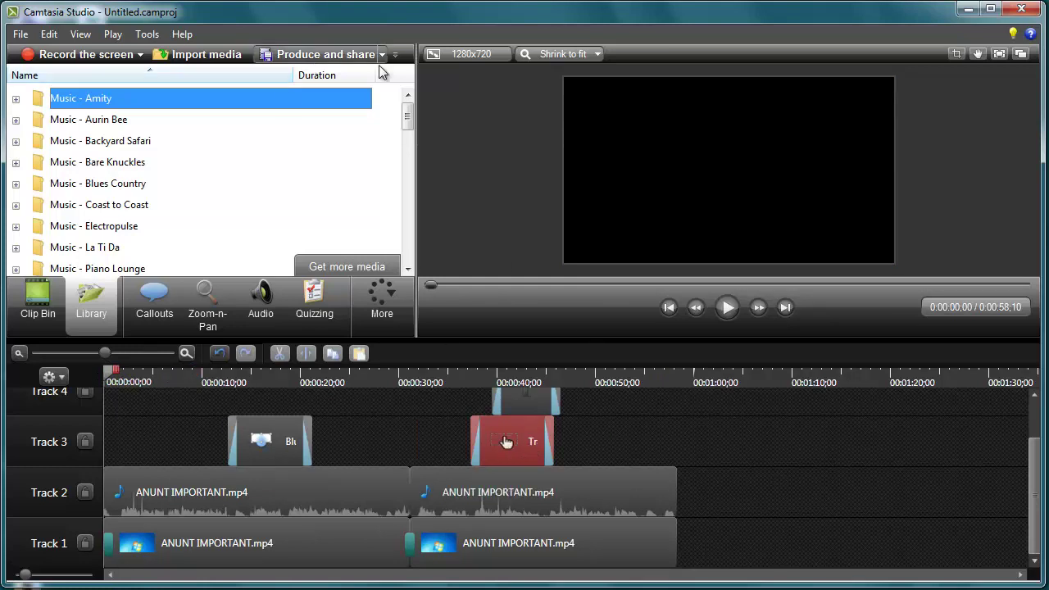
Start producing the video with the MP4 with video player (up to 720p) preset and proceed to the save settings
{"action": "left_click", "coordinate": [312, 58]}
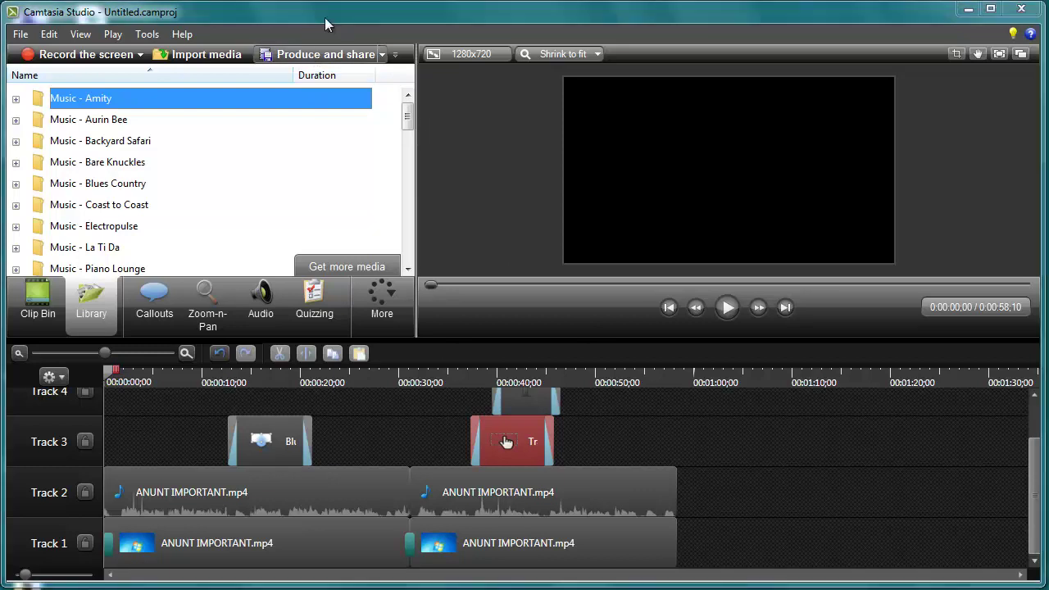
{"action": "left_click", "coordinate": [530, 160]}
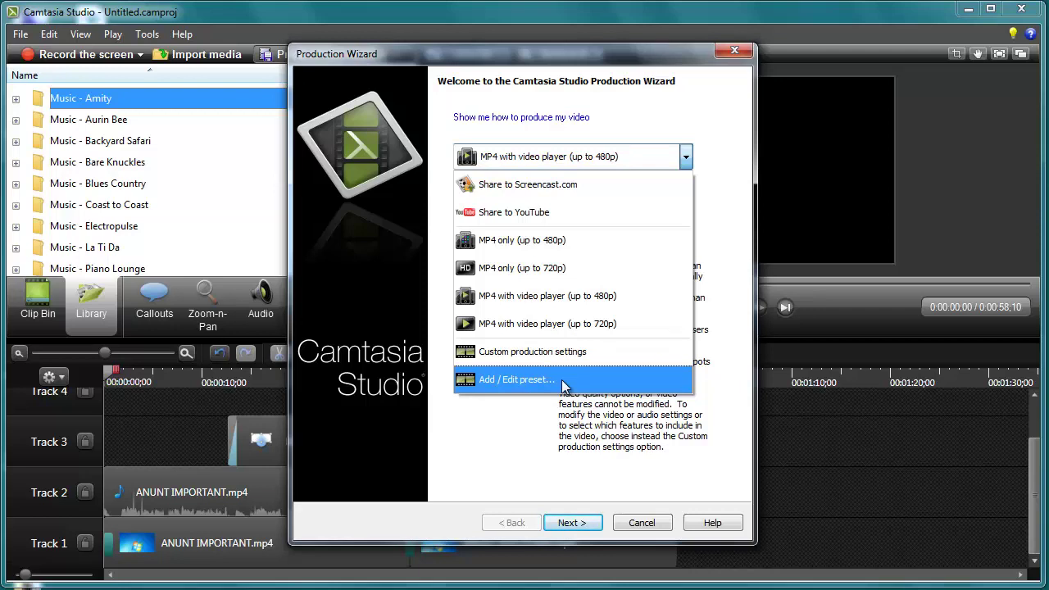
{"action": "left_click", "coordinate": [587, 324]}
{"action": "left_click", "coordinate": [574, 523]}
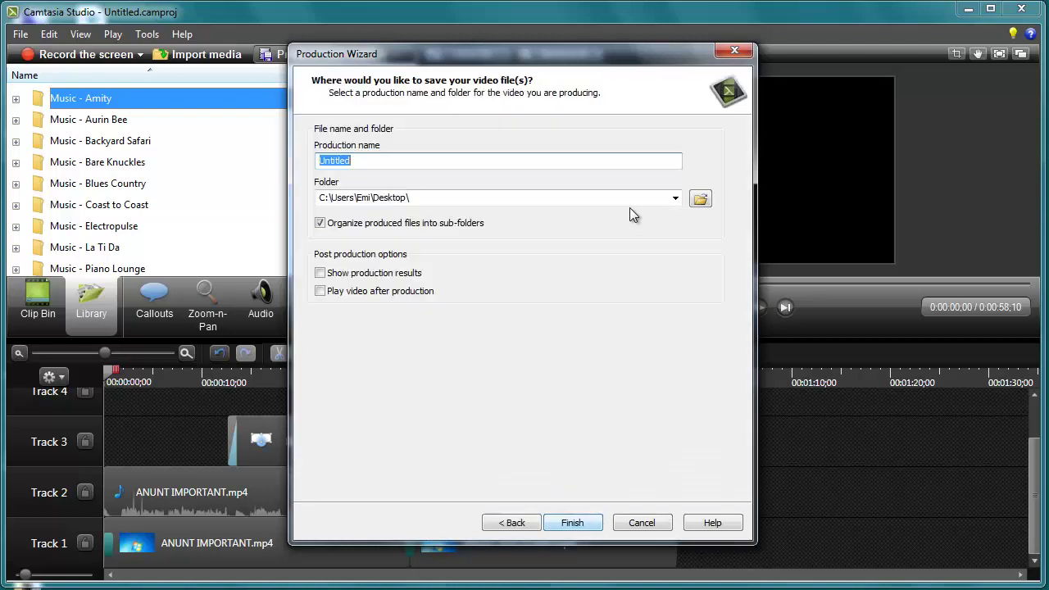
Choose the Desktop as the output folder, name the production movie.mp4, and produce the video
{"action": "left_click", "coordinate": [701, 199]}
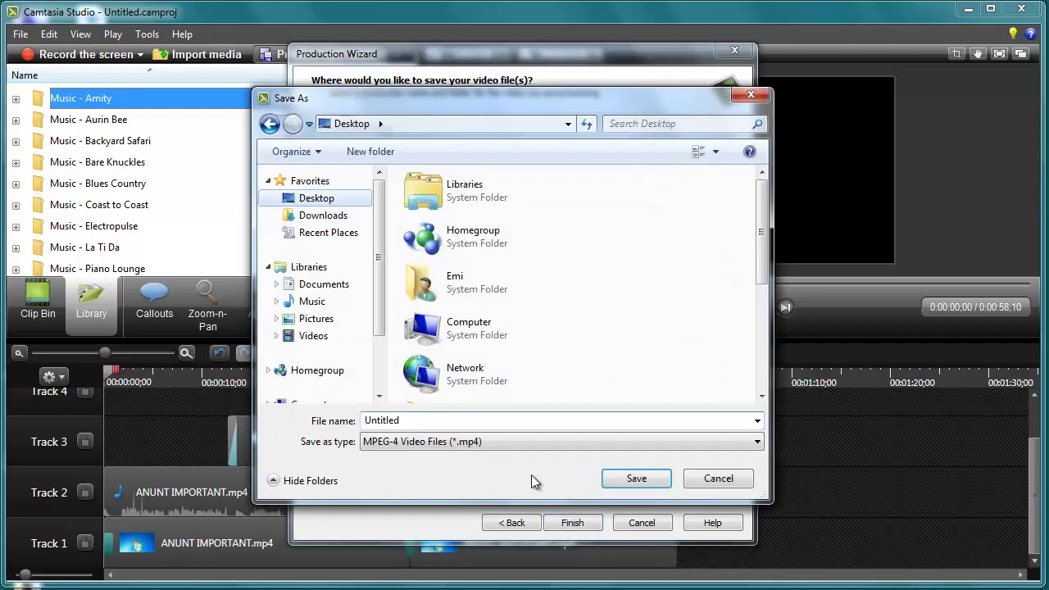
{"action": "left_click", "coordinate": [638, 481]}
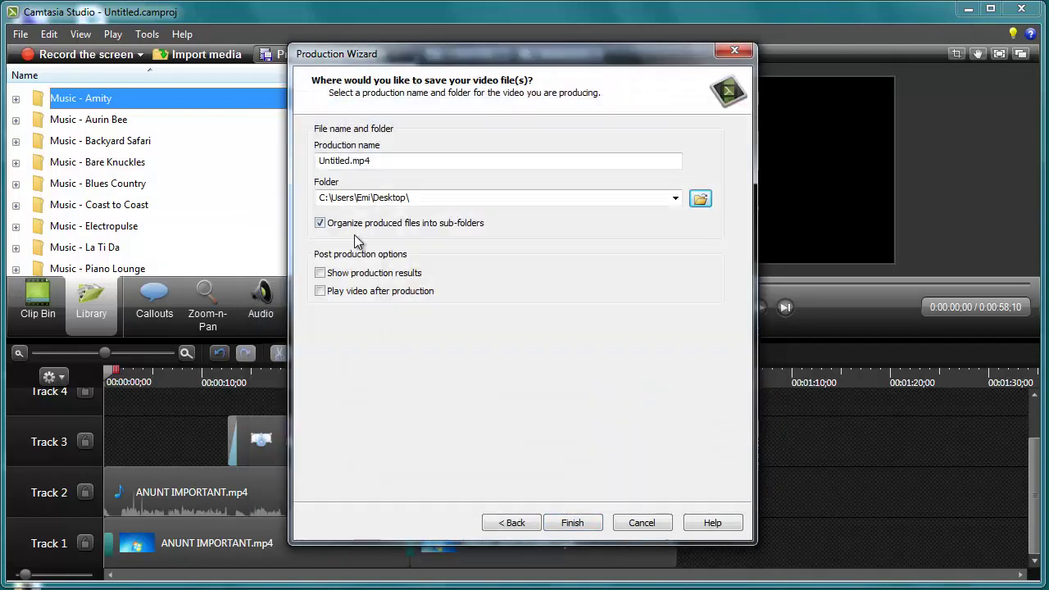
{"action": "double_click", "coordinate": [335, 161]}
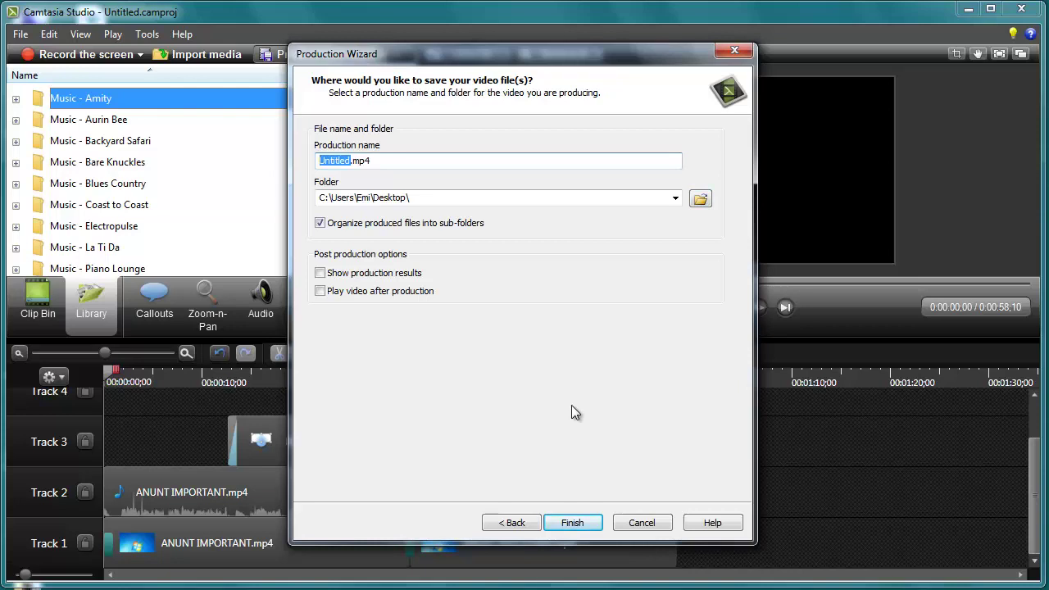
{"action": "type", "text": "movie"}
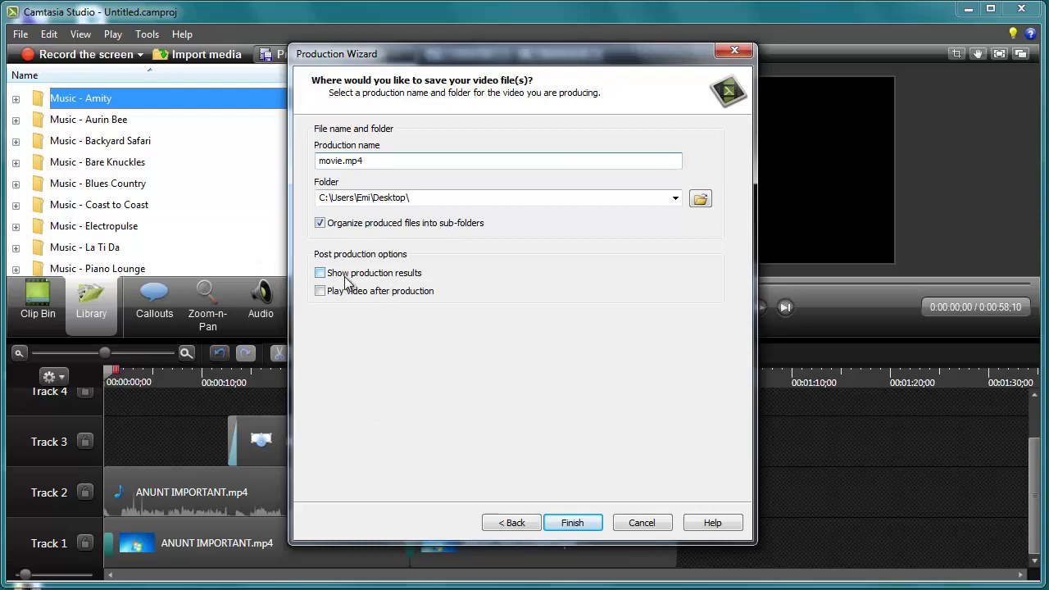
{"action": "left_click", "coordinate": [584, 525]}
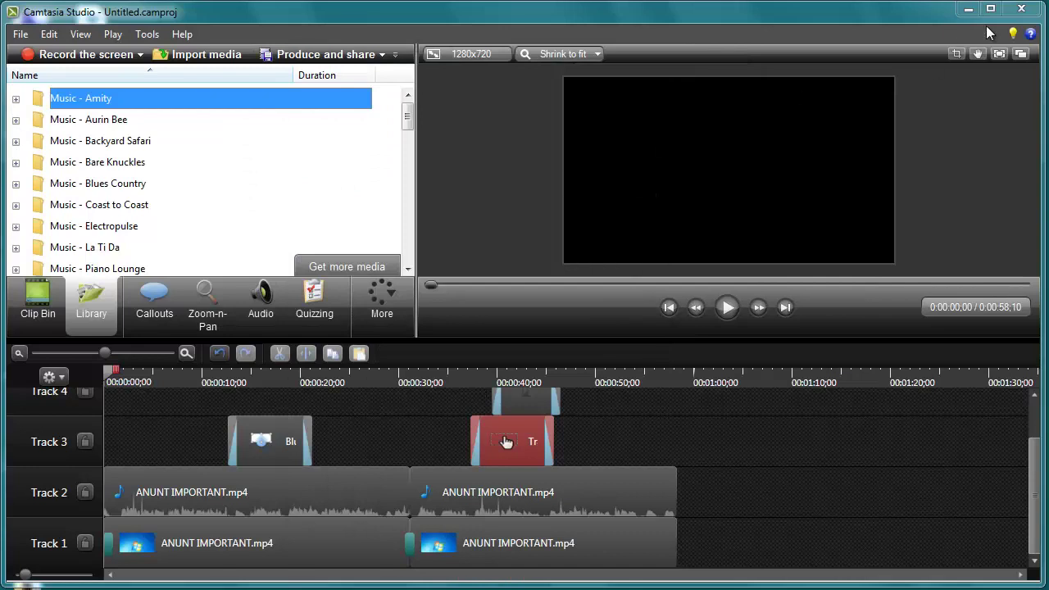
Close Camtasia Studio without saving the project, and open the produced movie folder on the desktop
{"action": "left_click", "coordinate": [1021, 9]}
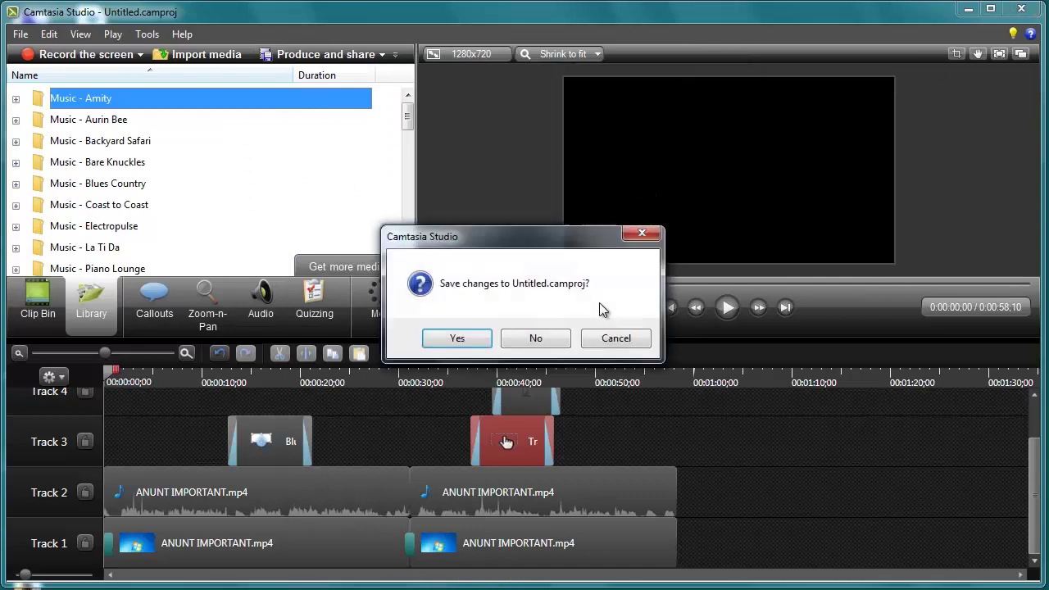
{"action": "left_click", "coordinate": [551, 343]}
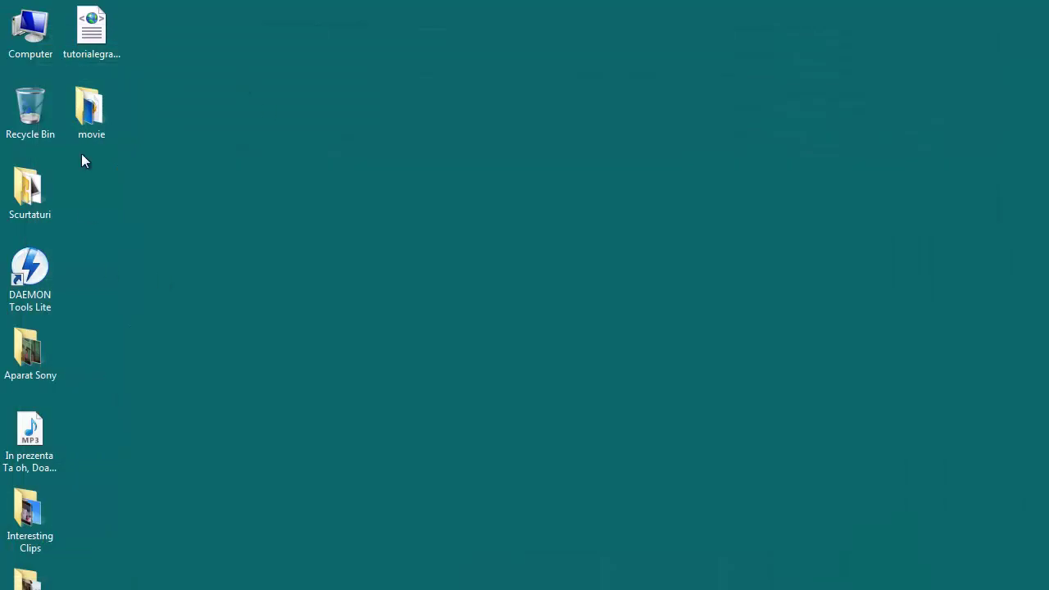
{"action": "left_click", "coordinate": [80, 129]}
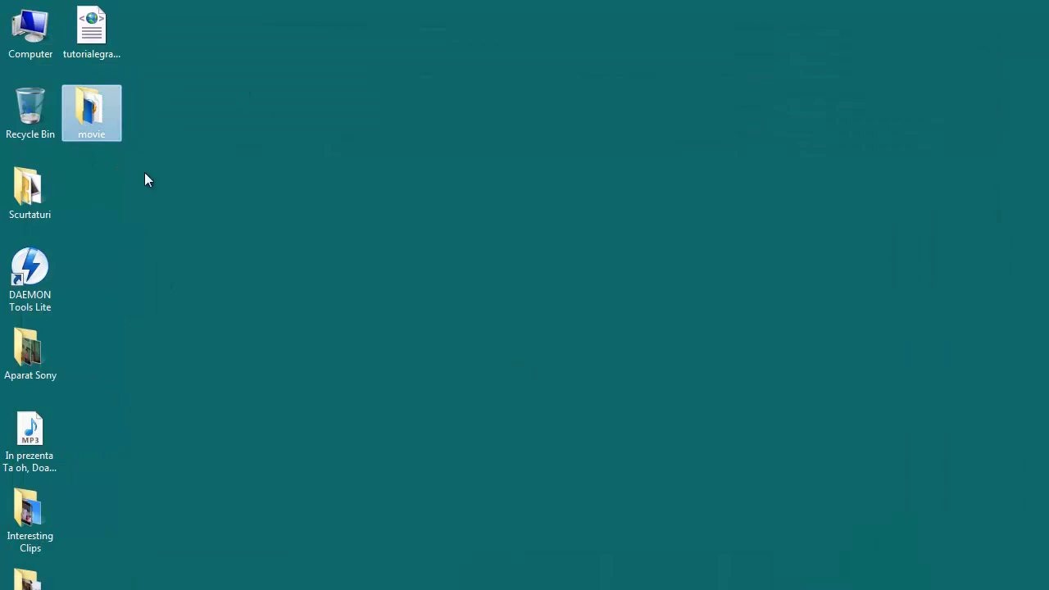
{"action": "double_click", "coordinate": [90, 112]}
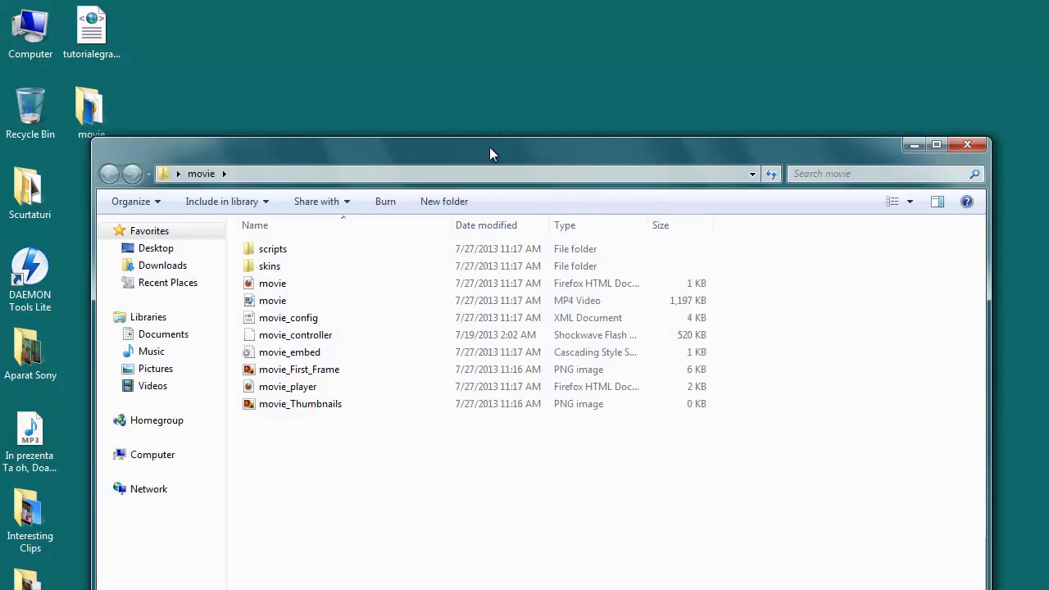
{"action": "left_click_drag", "start_coordinate": [490, 153], "coordinate": [467, 70]}
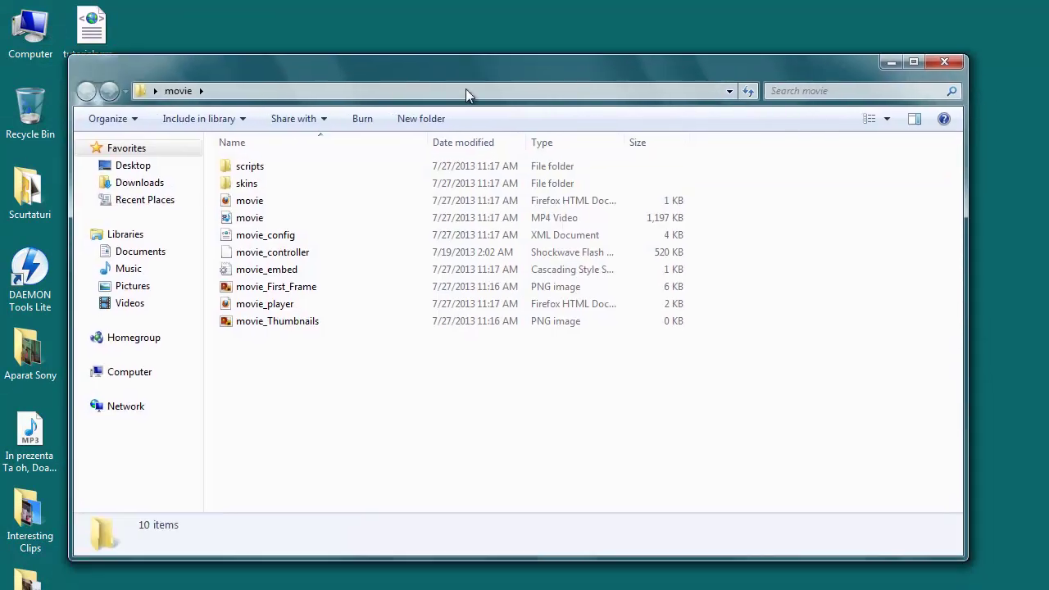
Play the movie MP4 video, skip ahead in it to check the result, and close the player and the folder
{"action": "left_click", "coordinate": [268, 221]}
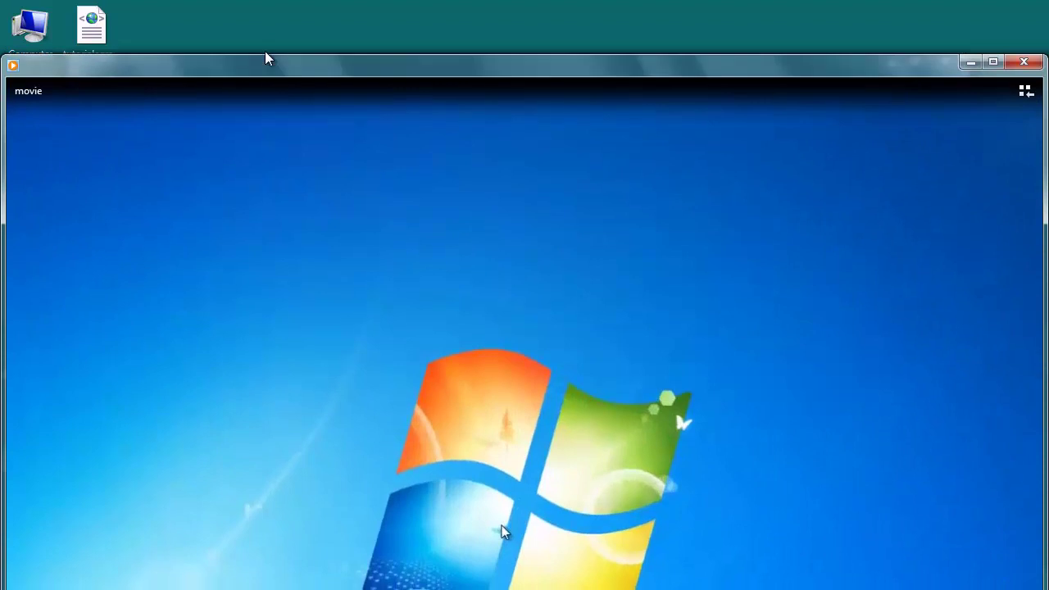
{"action": "left_click_drag", "start_coordinate": [265, 55], "coordinate": [265, 17]}
{"action": "mouse_move", "coordinate": [345, 164]}
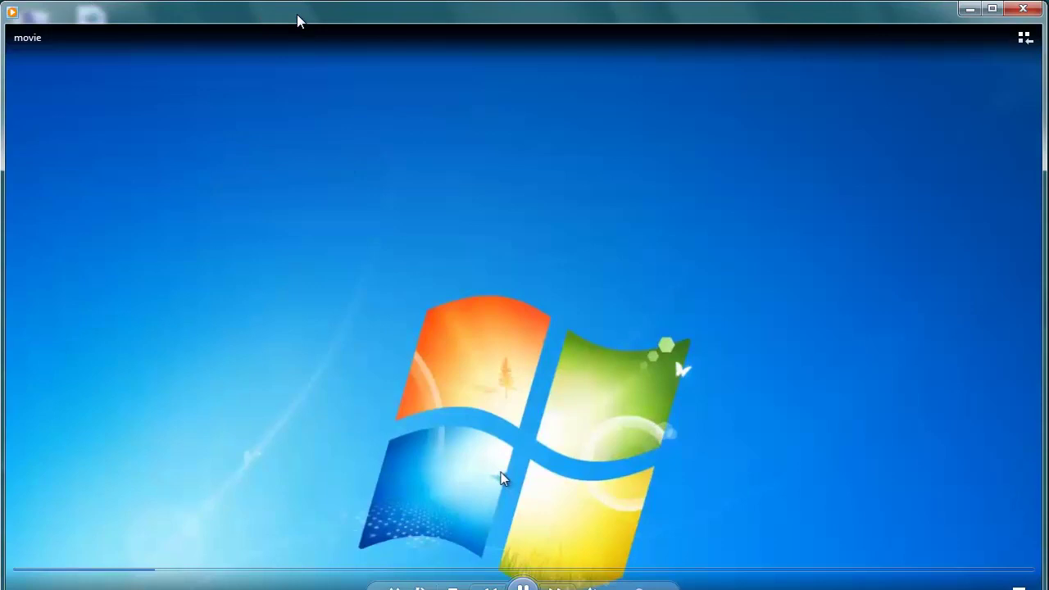
{"action": "left_click", "coordinate": [274, 569]}
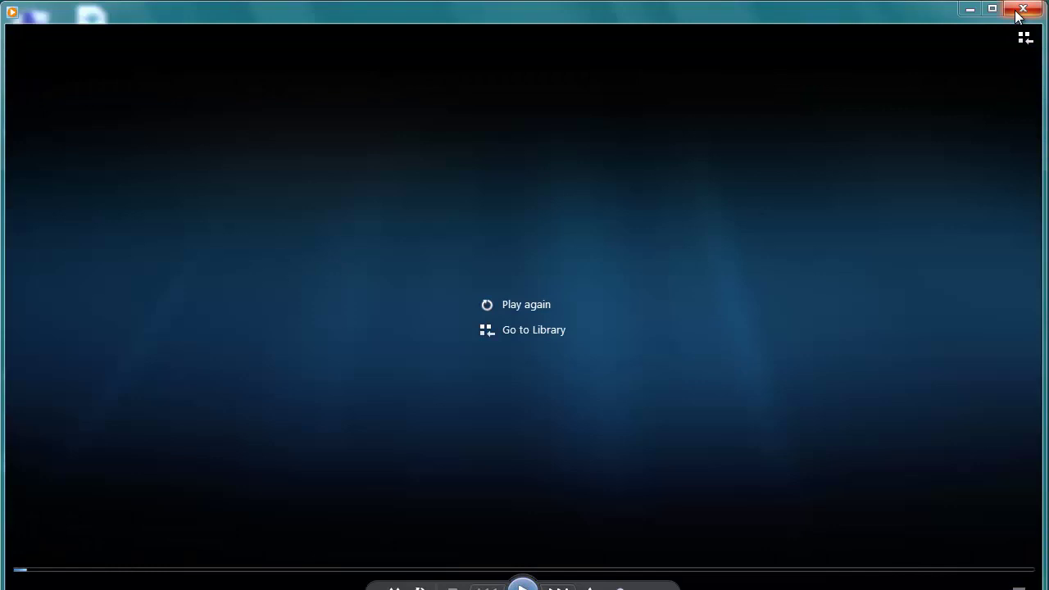
{"action": "left_click", "coordinate": [1017, 10]}
{"action": "left_click", "coordinate": [947, 65]}
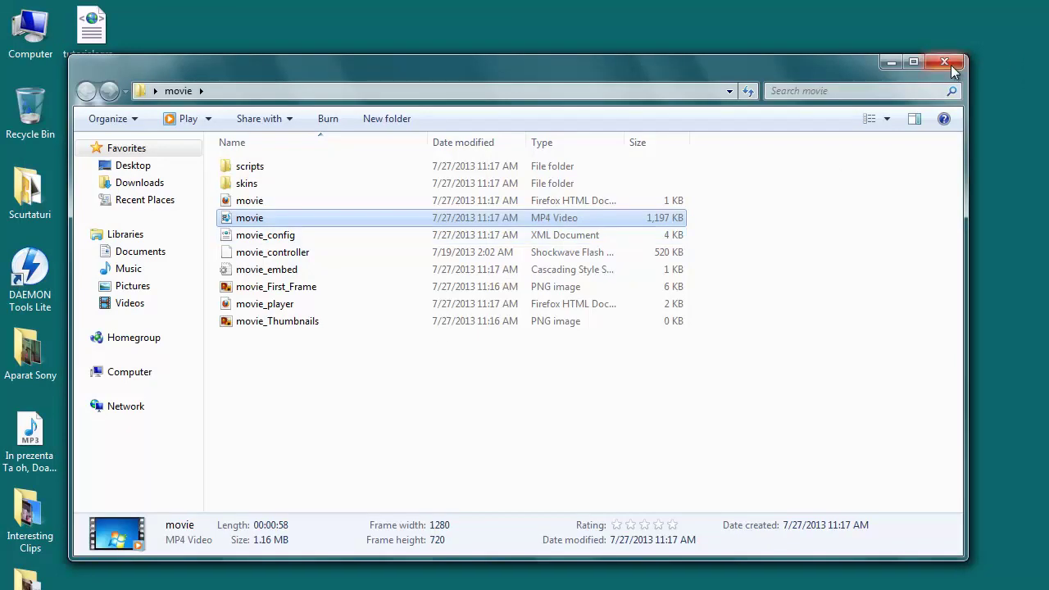